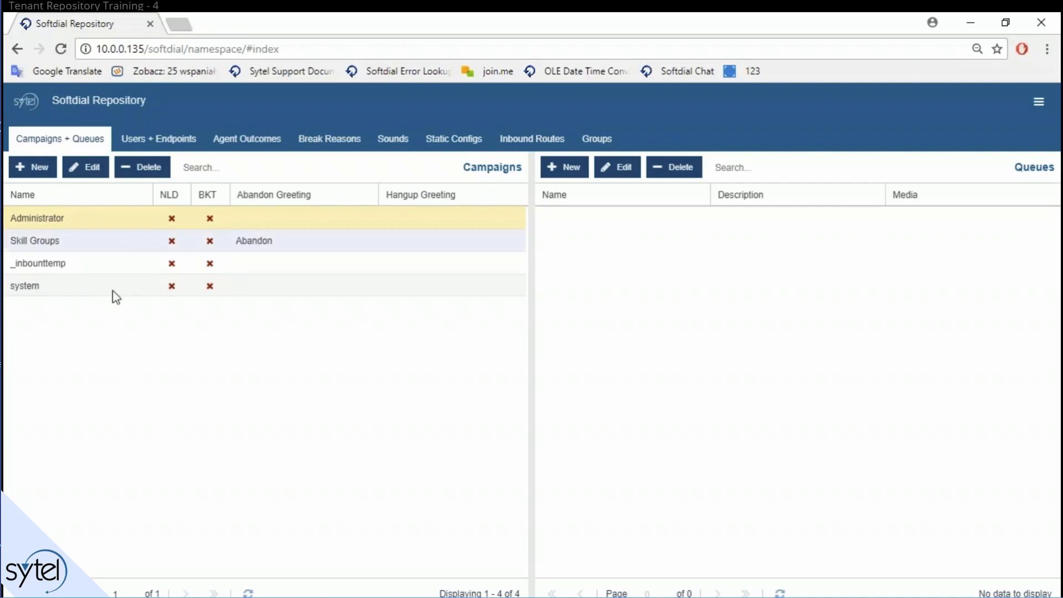
Step: Create a new campaign named 'inbound' and save it
click(32, 166)
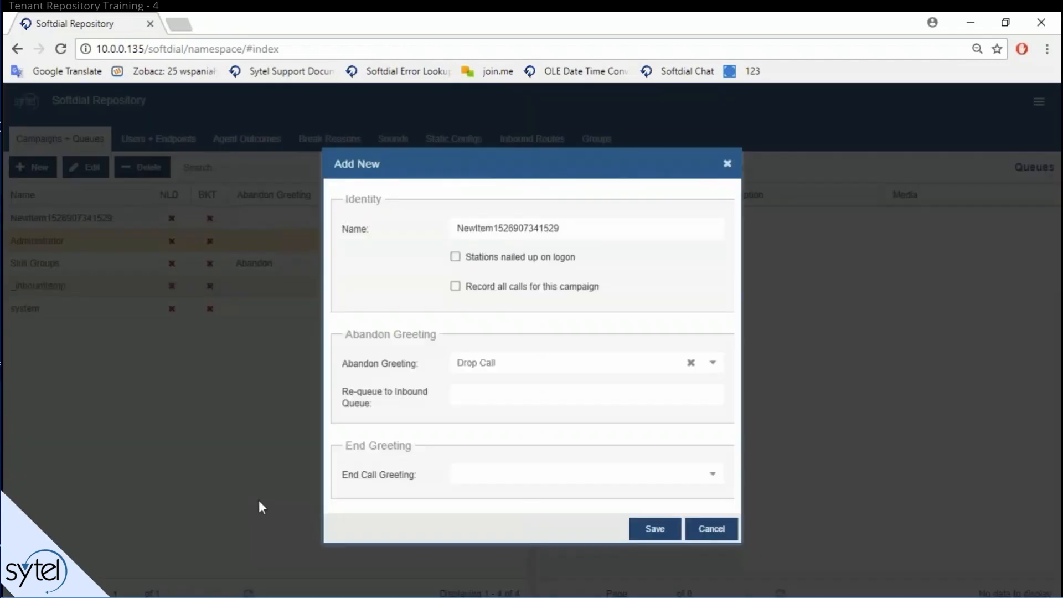
double_click(551, 227)
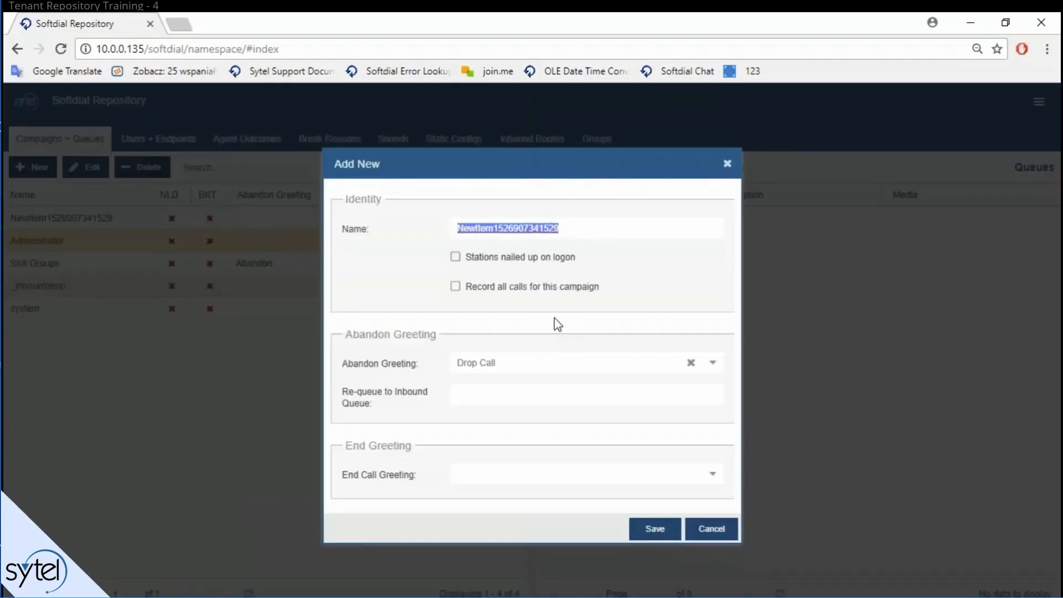
text(inbound)
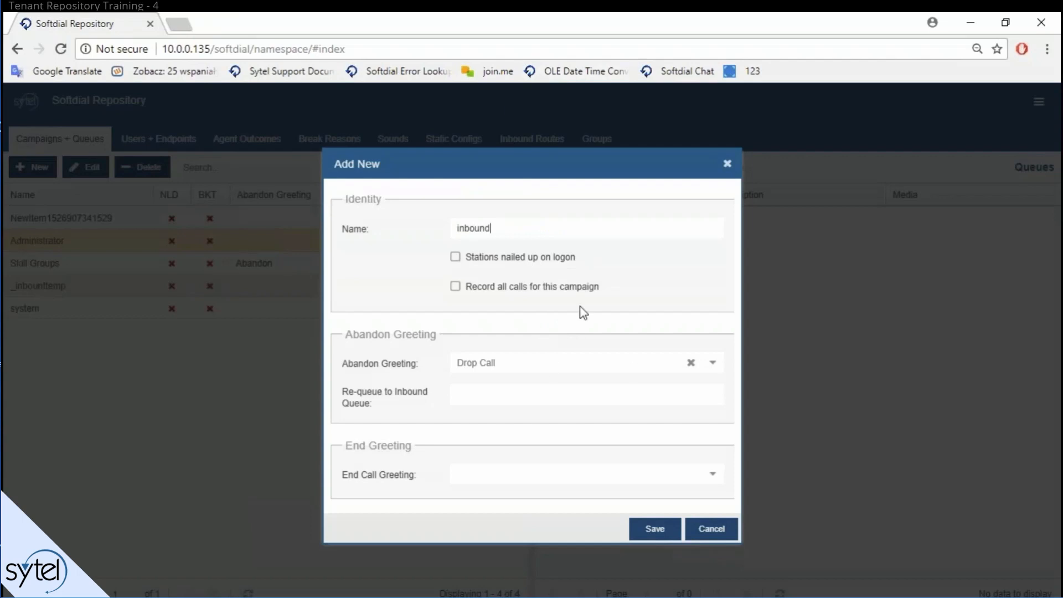
key(Return)
Step: Sketch three arrows from inbound toward its empty queues pane, clear them, and start a new queue
key(ctrl+2)
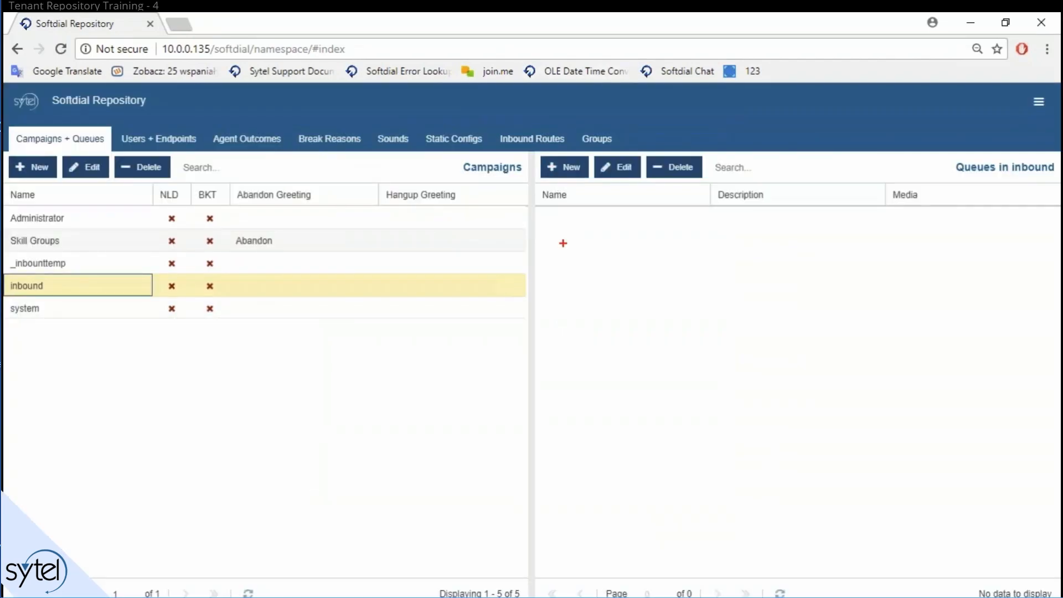
drag(578, 216, 501, 284)
drag(613, 224, 505, 288)
drag(619, 261, 513, 292)
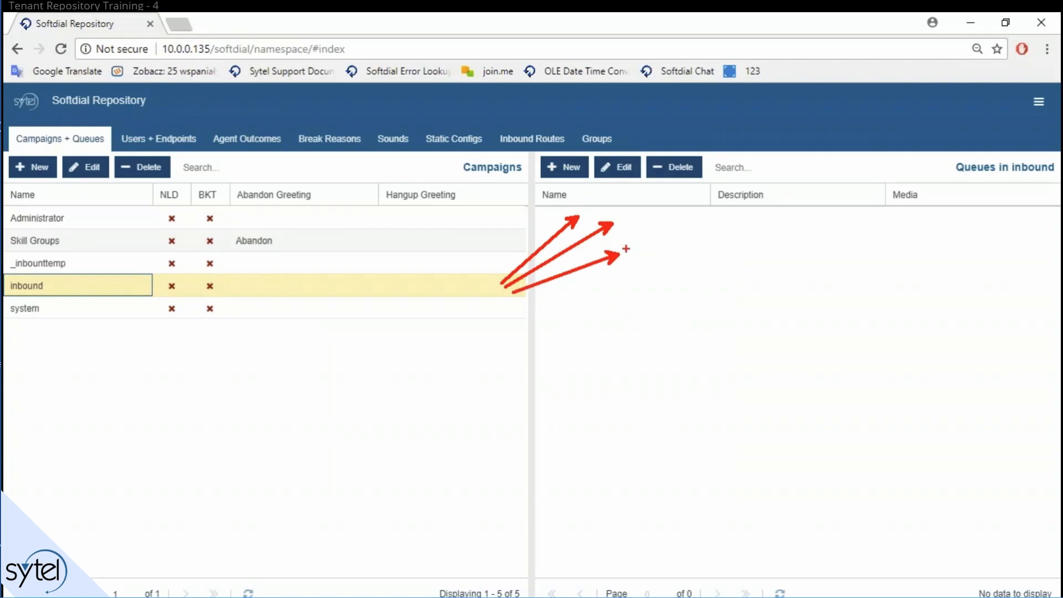
key(e)
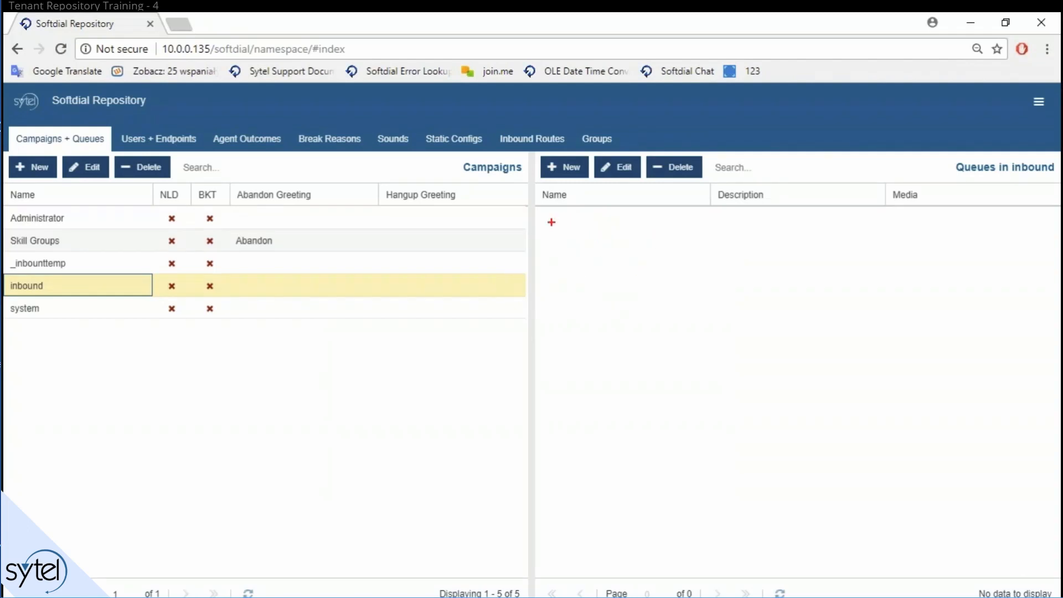
click(569, 176)
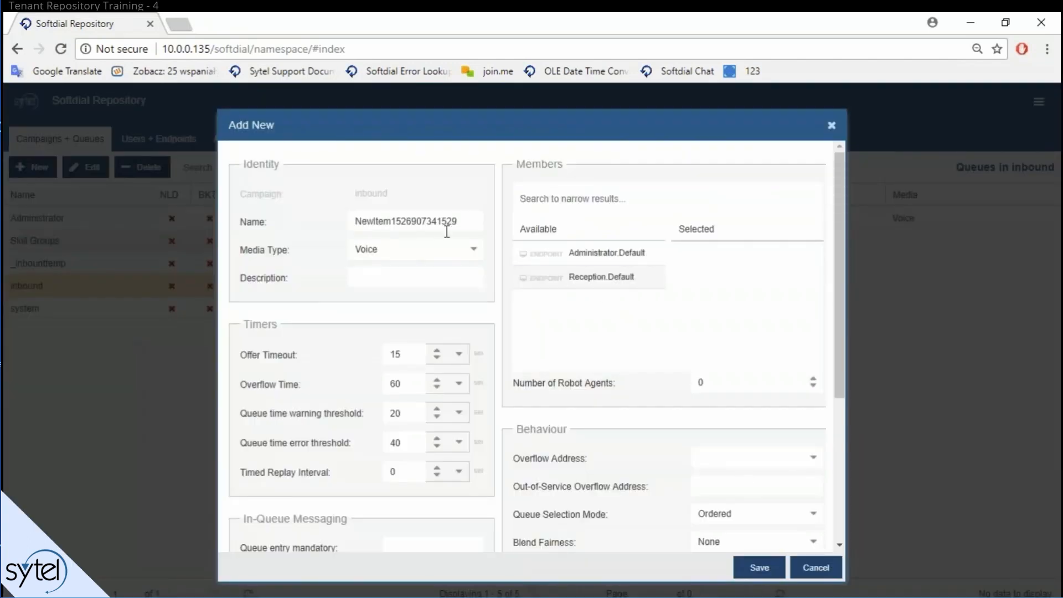
Step: Name the new queue 'Support' and highlight the Media Type setting
click(443, 220)
double_click(443, 220)
text(Su)
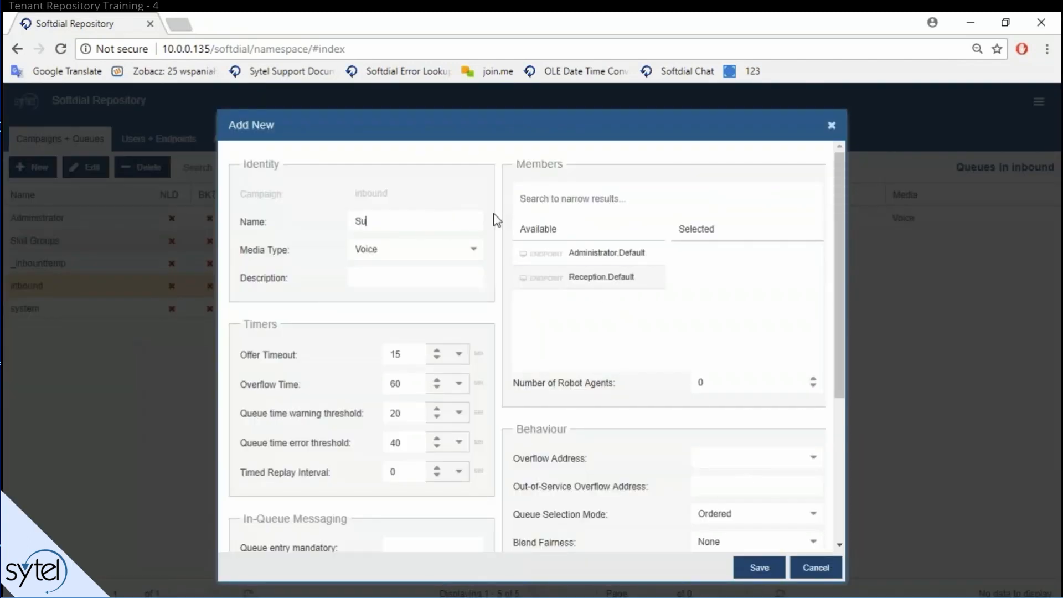
text(pport)
drag(231, 239, 486, 261)
click(403, 223)
Step: Check the media type list keeps Voice, then box the Description field and queue form
click(410, 249)
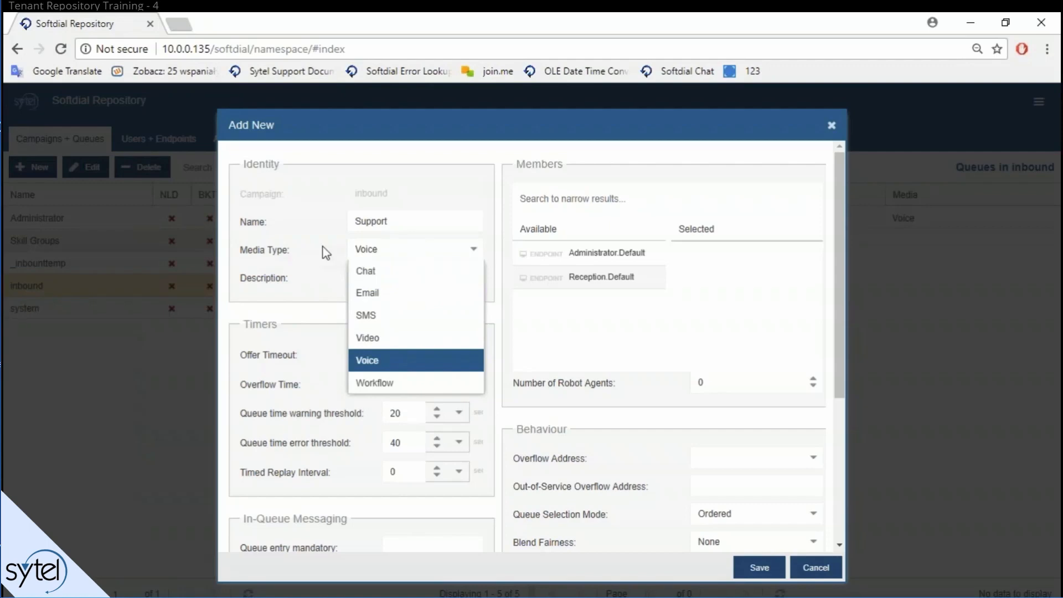
key(ctrl+2)
mouse_move(231, 265)
mouse_down()
mouse_move(500, 304)
mouse_move(490, 296)
mouse_up()
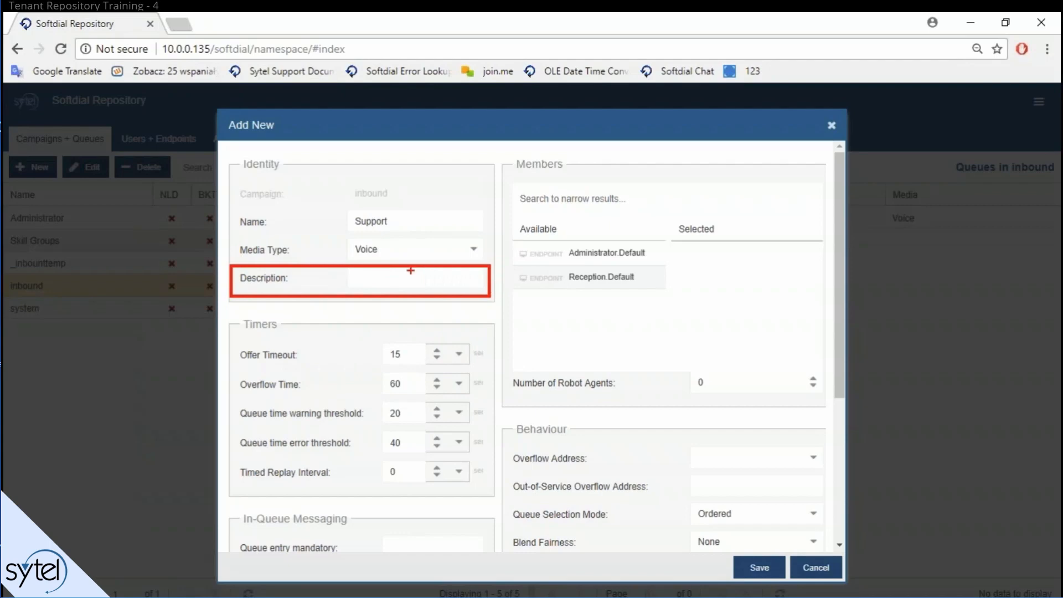
mouse_move(222, 236)
mouse_down()
mouse_move(365, 306)
mouse_move(502, 430)
mouse_up()
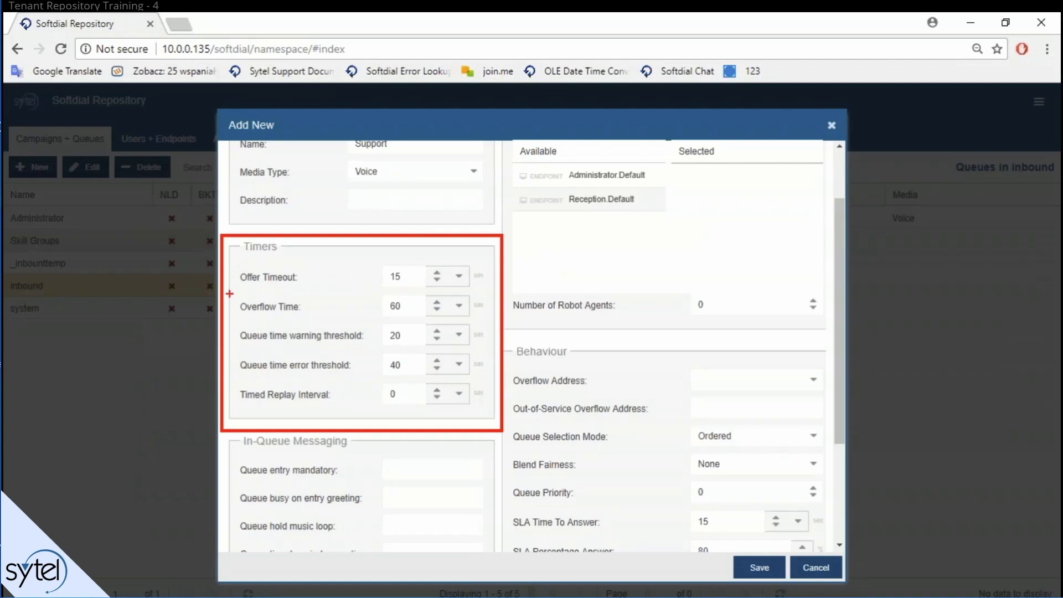
mouse_move(232, 293)
mouse_down()
mouse_move(377, 321)
mouse_move(492, 321)
mouse_up()
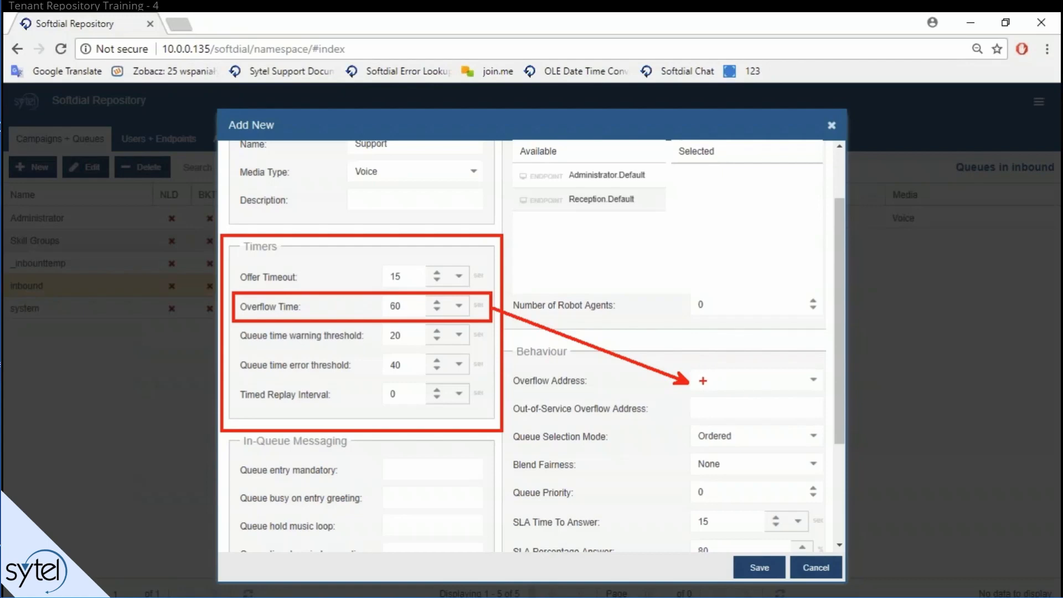
text(Queue1)
key(BackSpace)
text(2)
key(Escape)
key(ctrl+2)
mouse_move(233, 263)
mouse_down()
mouse_move(336, 288)
mouse_move(490, 292)
mouse_move(490, 279)
mouse_up()
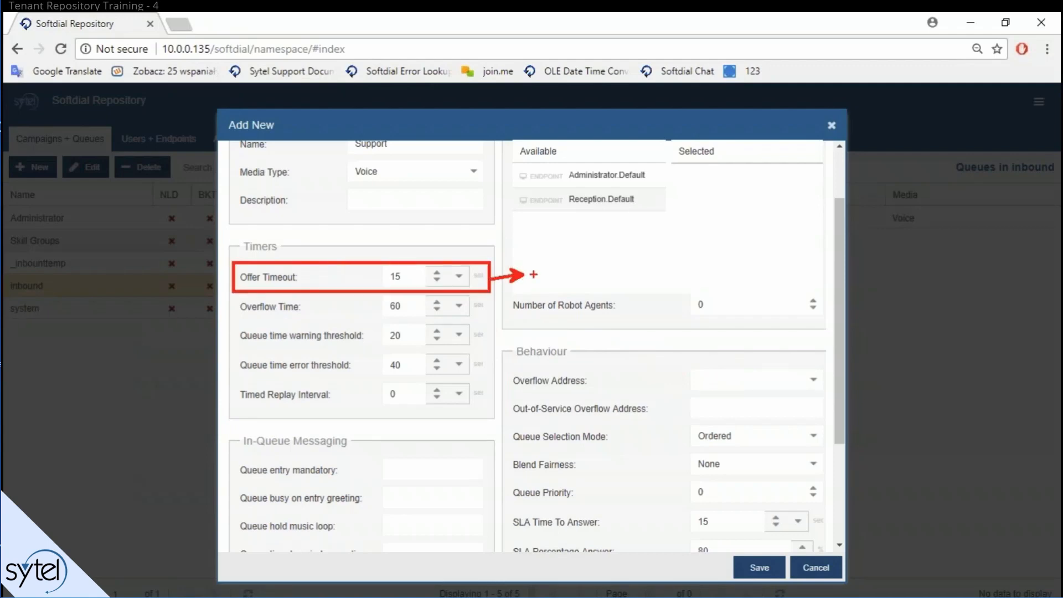
text(t)
text(PBX)
text(: )
text(Inbound On-)
text(Hook)
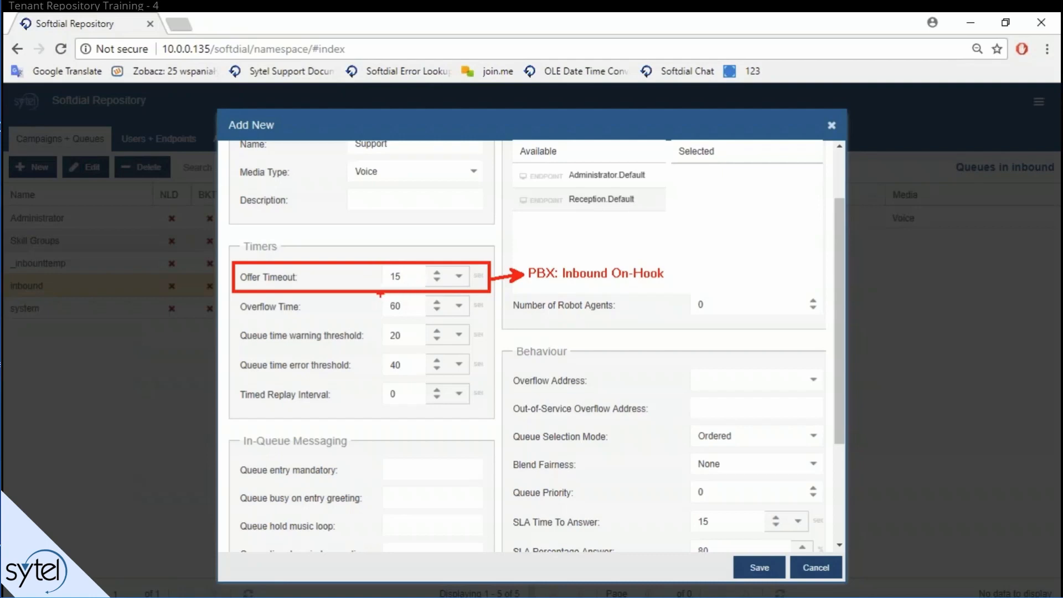
drag(379, 294, 423, 319)
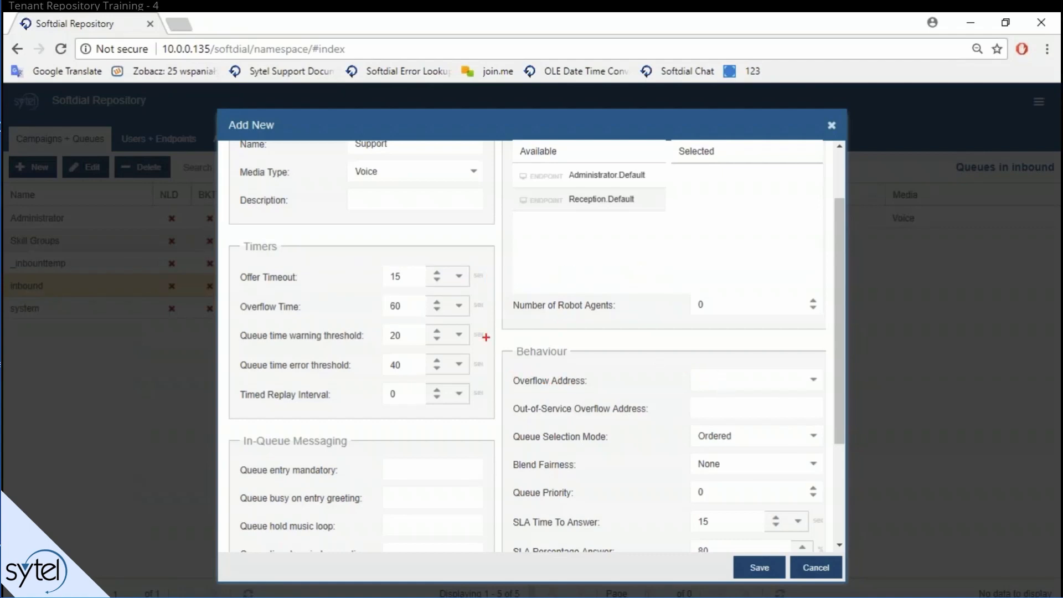
Step: Highlight the time threshold rows and Number of Robot Agents, then raise the robot agent count
mouse_move(231, 320)
mouse_down()
mouse_move(496, 385)
mouse_move(497, 408)
mouse_up()
mouse_move(511, 286)
mouse_down()
mouse_move(588, 314)
mouse_move(828, 321)
mouse_up()
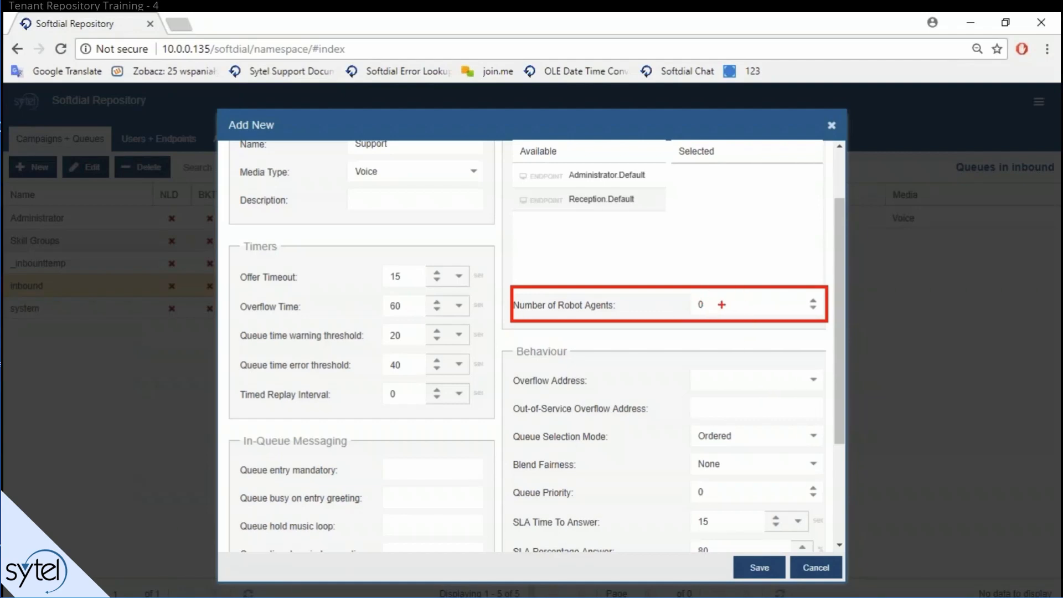
click(814, 302)
click(814, 302)
click(813, 302)
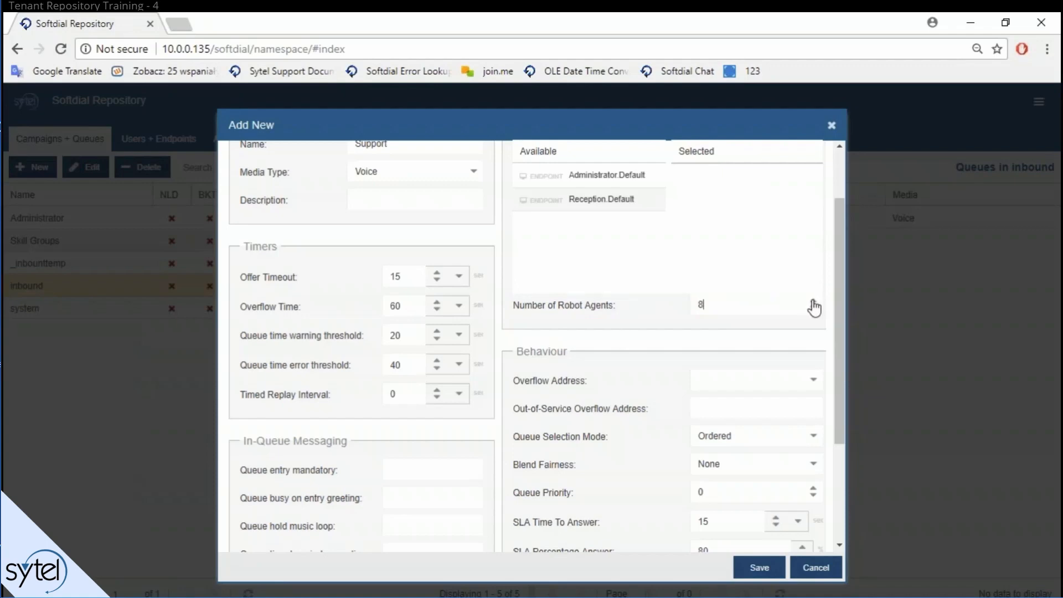
click(813, 302)
click(813, 303)
scroll(629, 408, down, 3)
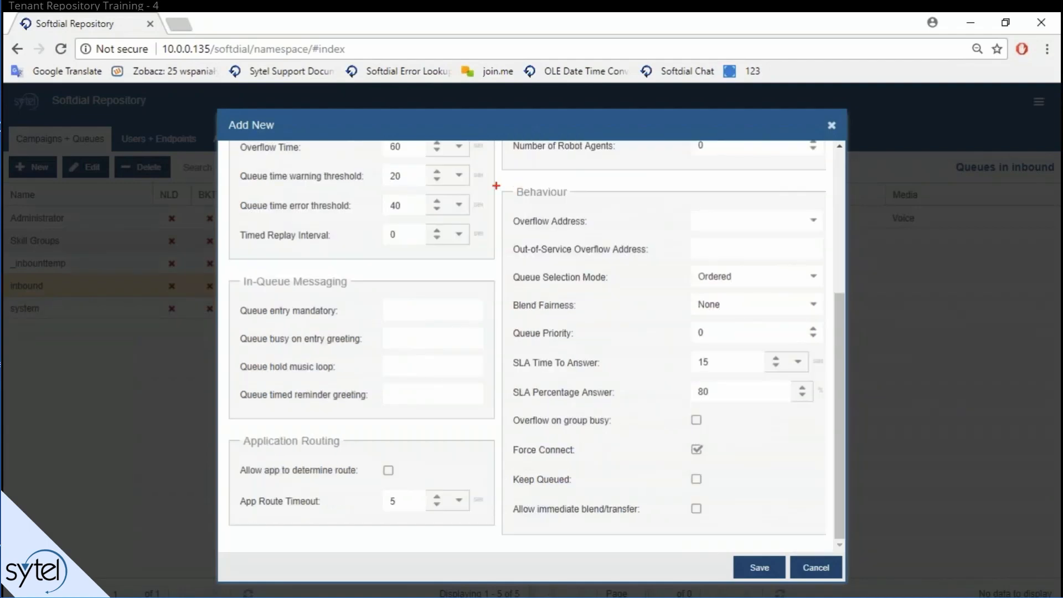
drag(500, 183, 832, 541)
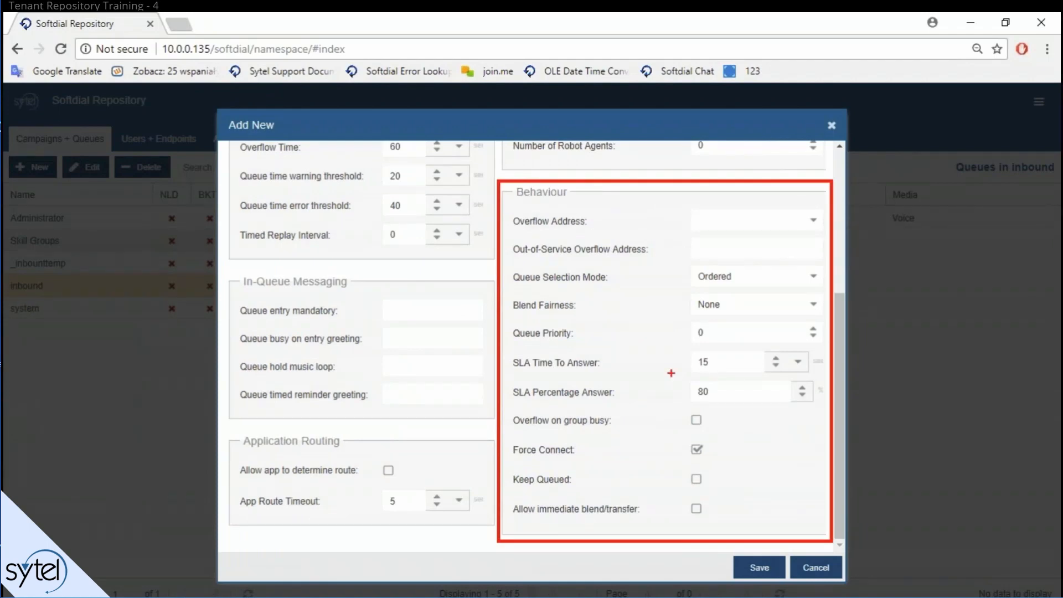
click(737, 221)
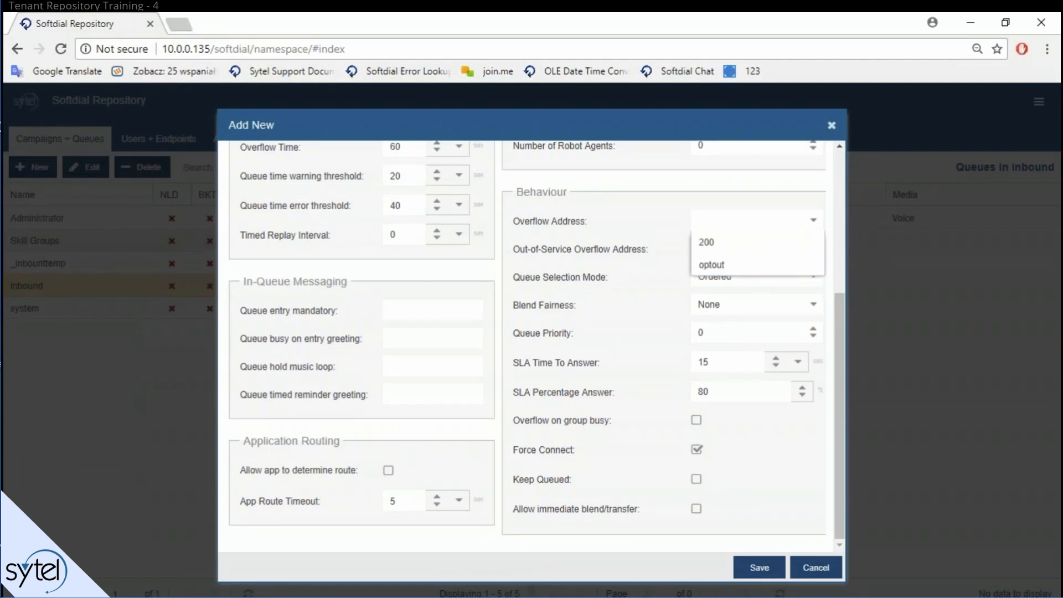
click(517, 251)
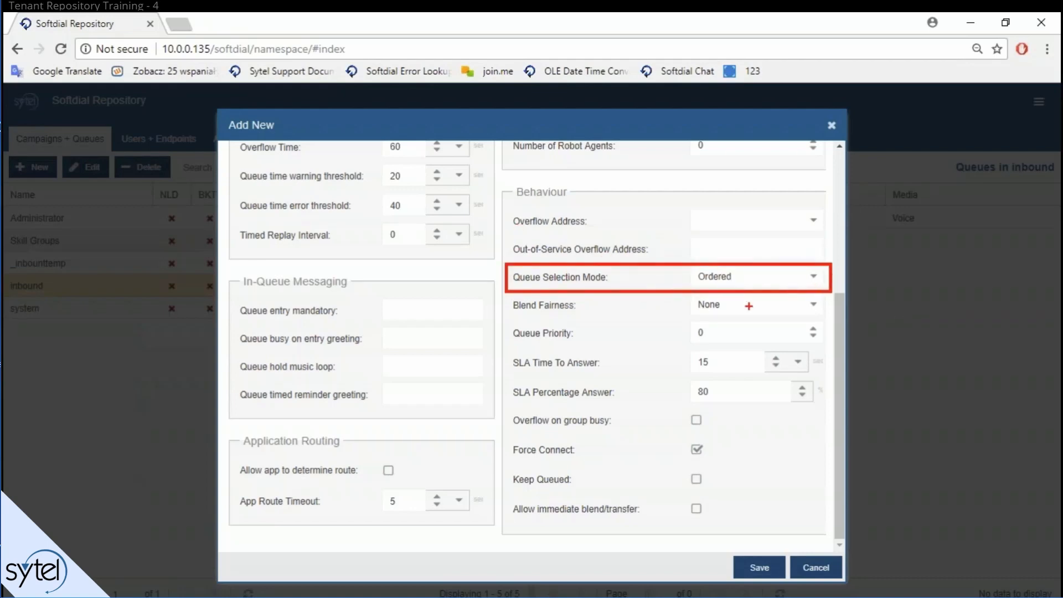
Step: Change the Queue Selection Mode from Ordered to Round Robin
scroll(750, 277, up, 2)
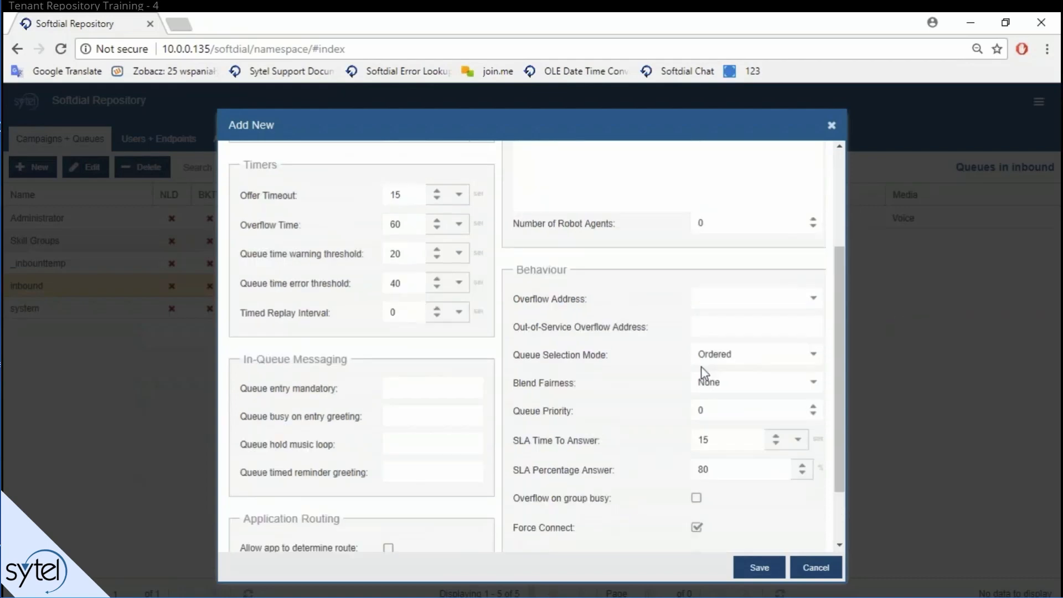
click(808, 354)
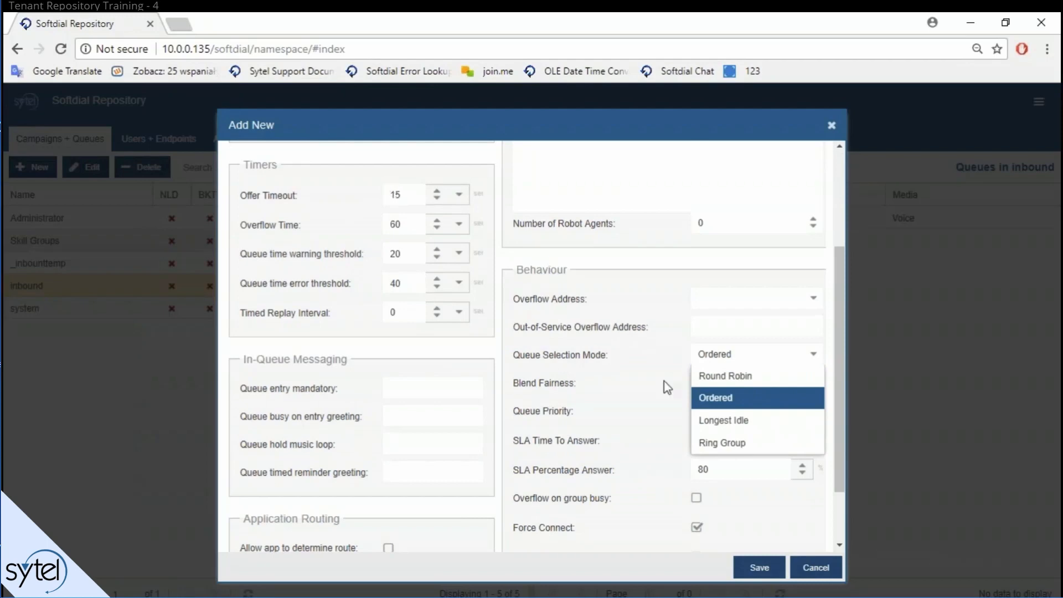
click(742, 398)
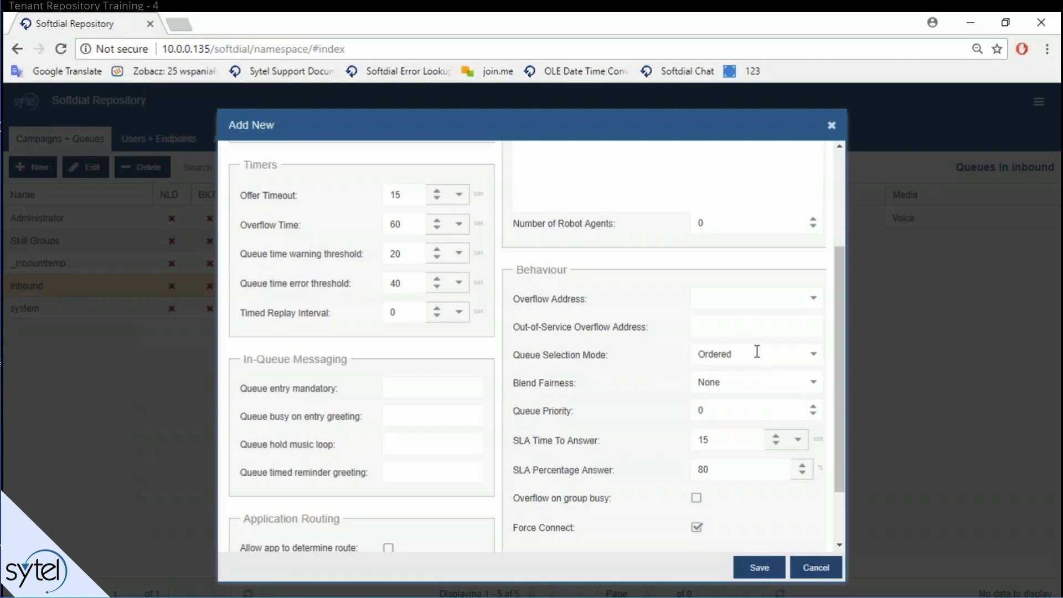
click(812, 363)
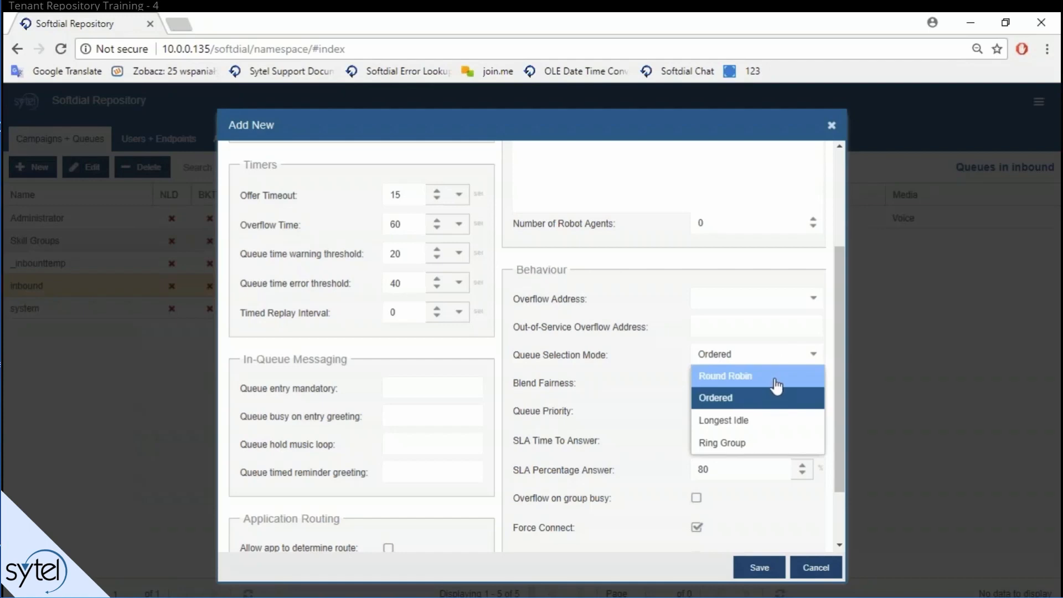
click(738, 378)
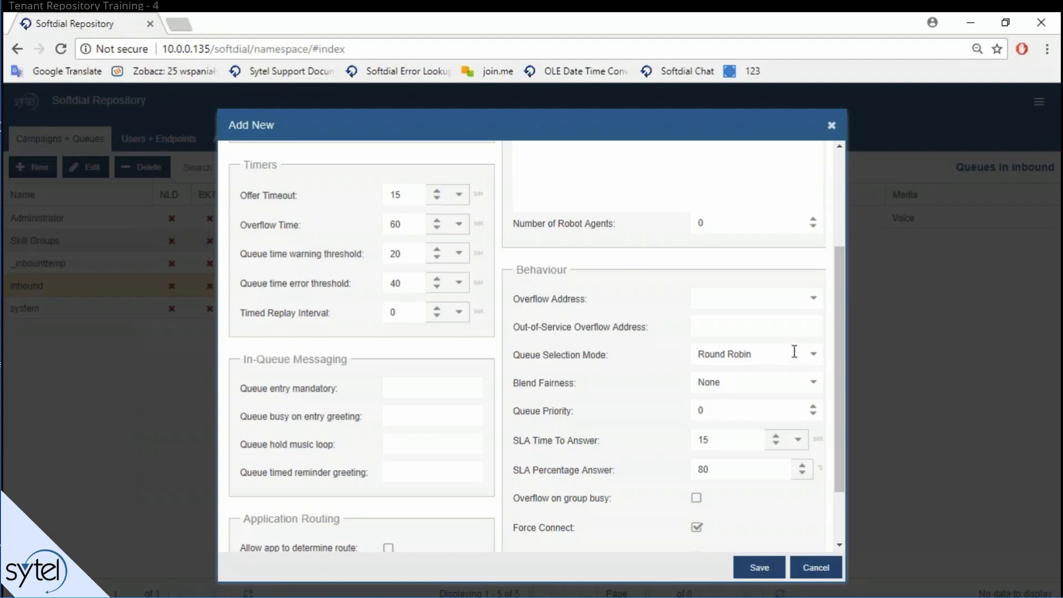
Step: Switch Queue Selection Mode to Longest Idle and view the Blend Fairness choices
click(812, 354)
click(781, 418)
click(813, 384)
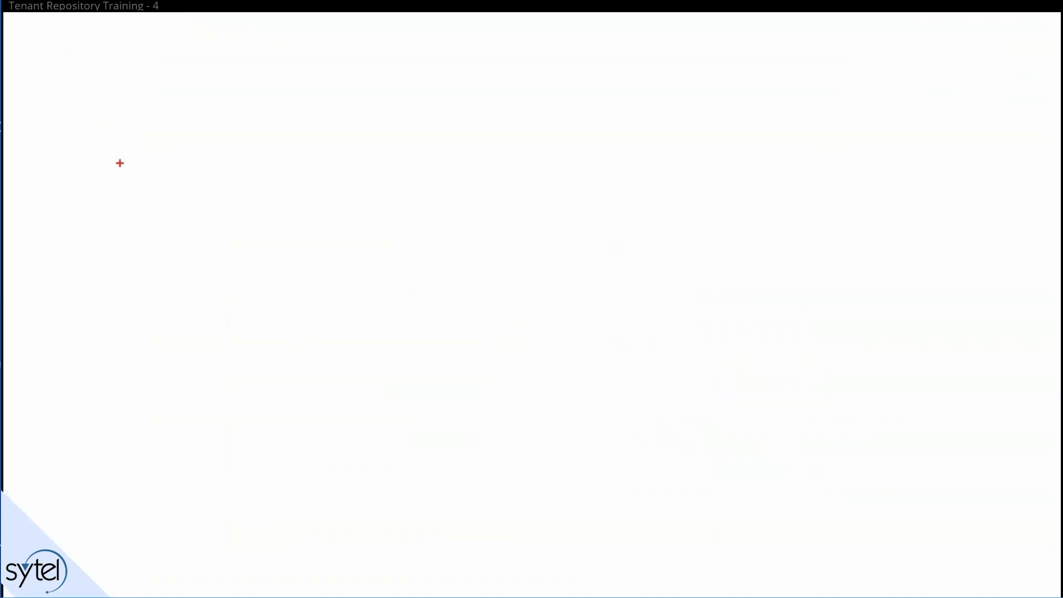
Step: Draw the Outbound and queue boxes and label one 'Inbound Queue 1'
mouse_move(119, 163)
mouse_down()
mouse_move(243, 234)
mouse_move(270, 306)
mouse_up()
drag(270, 306, 278, 310)
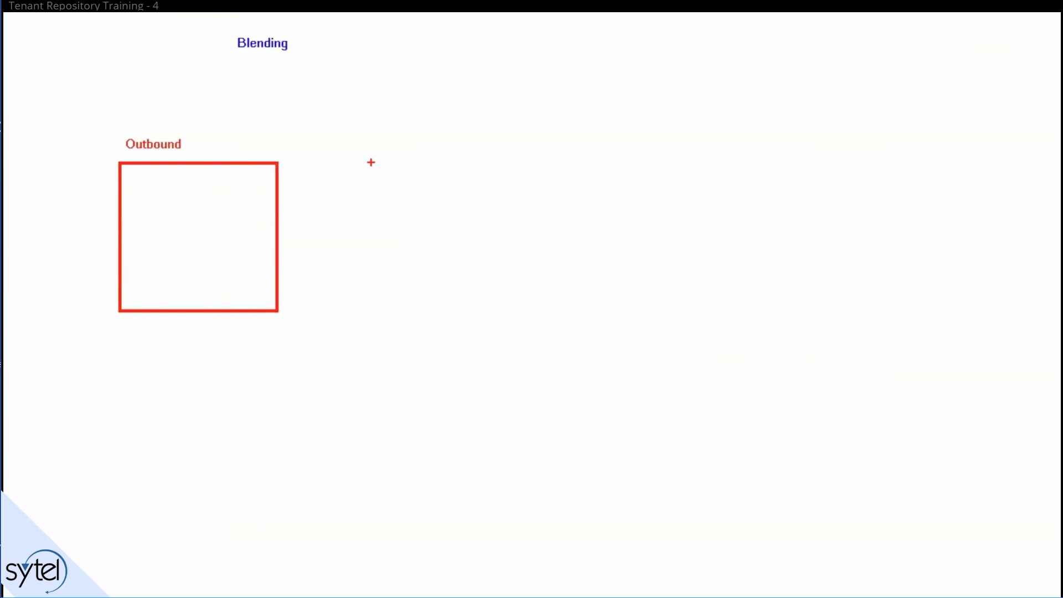
mouse_move(371, 162)
mouse_down()
mouse_move(392, 214)
mouse_move(560, 316)
mouse_move(529, 316)
mouse_up()
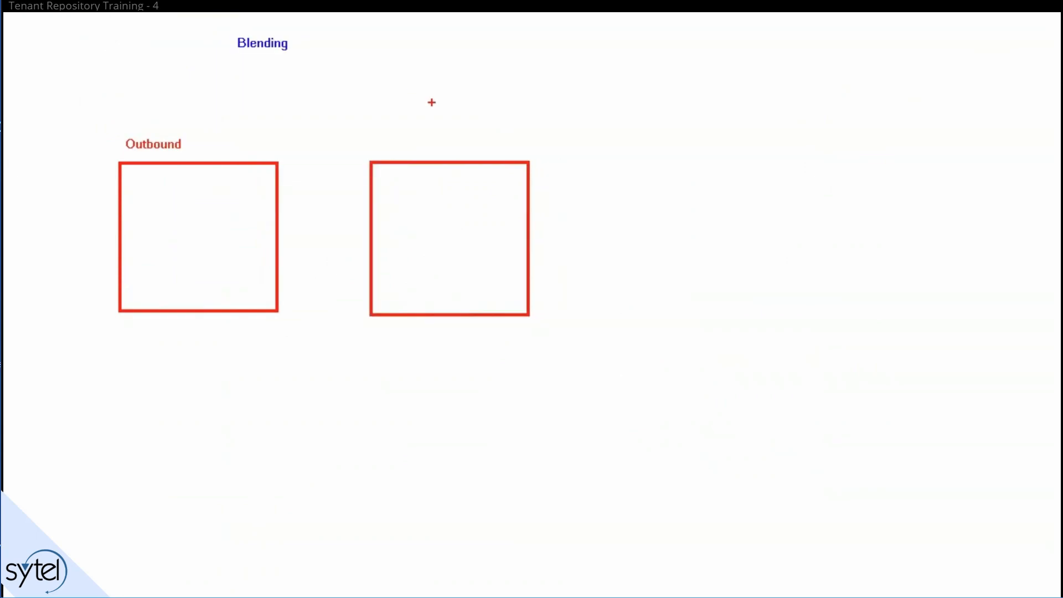
key(t)
text(Inbound Queue 1)
key(Escape)
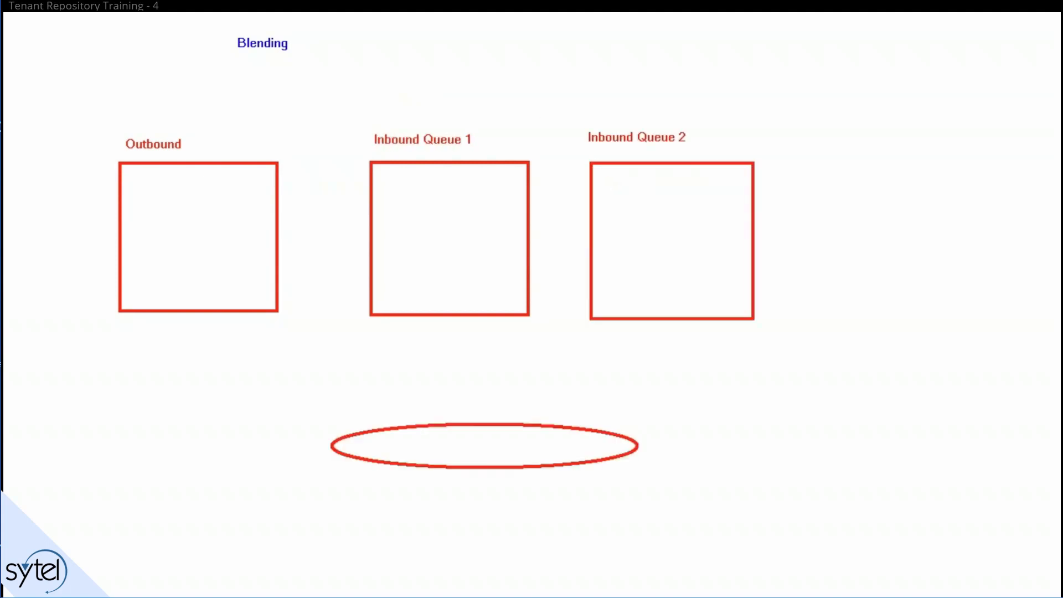
Step: Draw a large ellipse below the boxes labelled 'Telephony'
drag(637, 467, 720, 521)
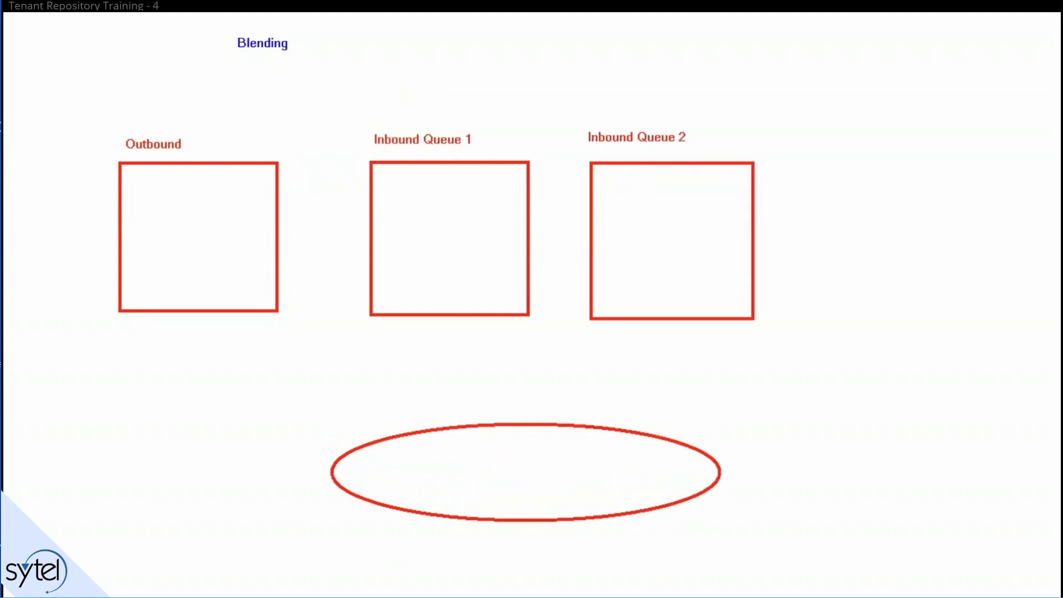
click(418, 472)
text(Telephony)
key(Escape)
Step: Add three 'C' labels below the Telephony ellipse
click(314, 571)
text(C)
click(444, 572)
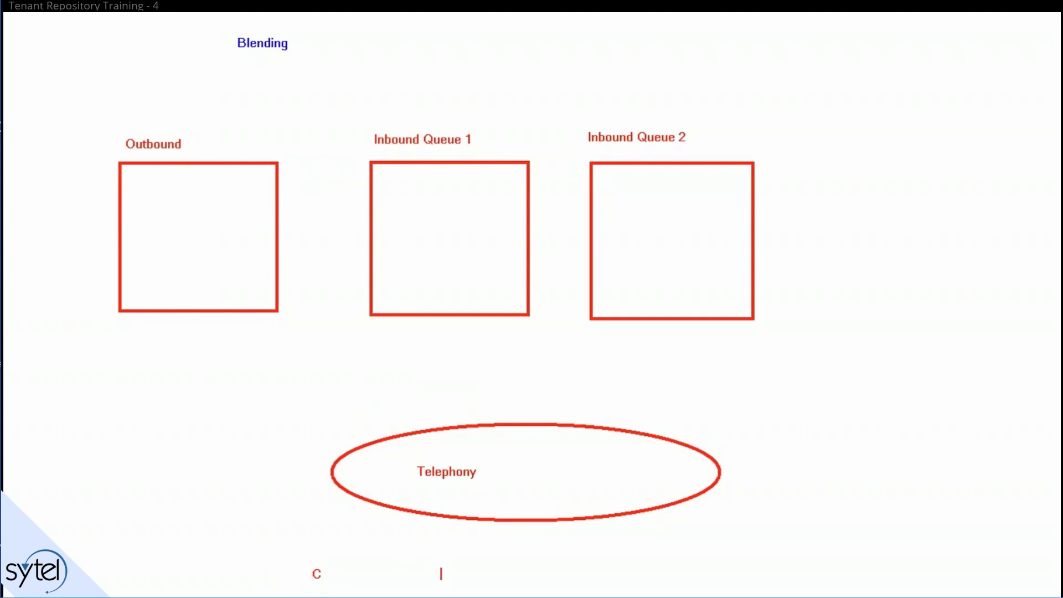
text(C)
click(552, 575)
text(C)
Step: Draw an arrow into the Outbound box and a circled 'A' inside it
drag(211, 160, 211, 87)
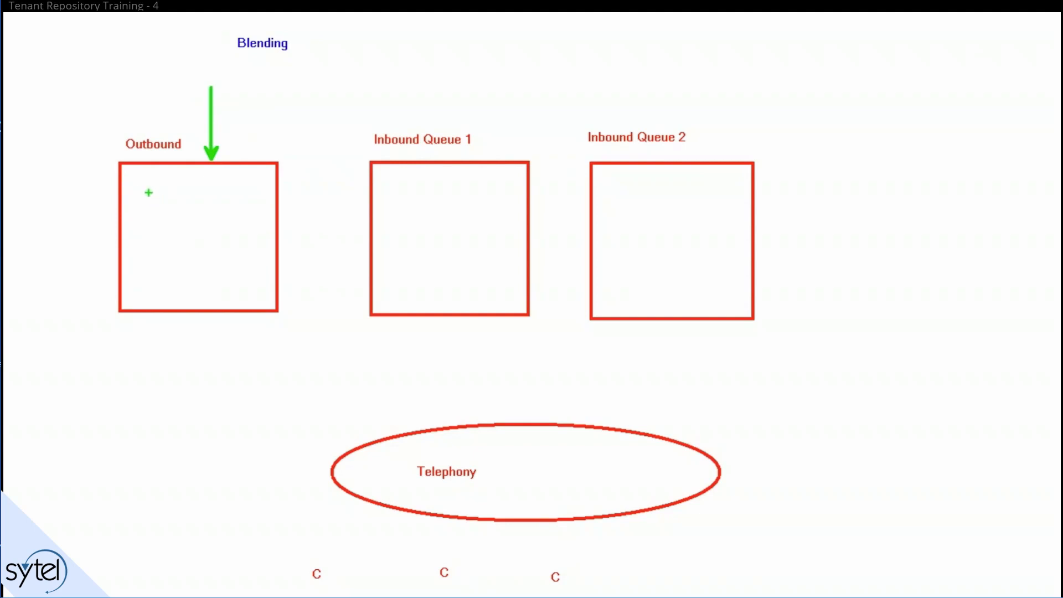
drag(149, 196, 198, 237)
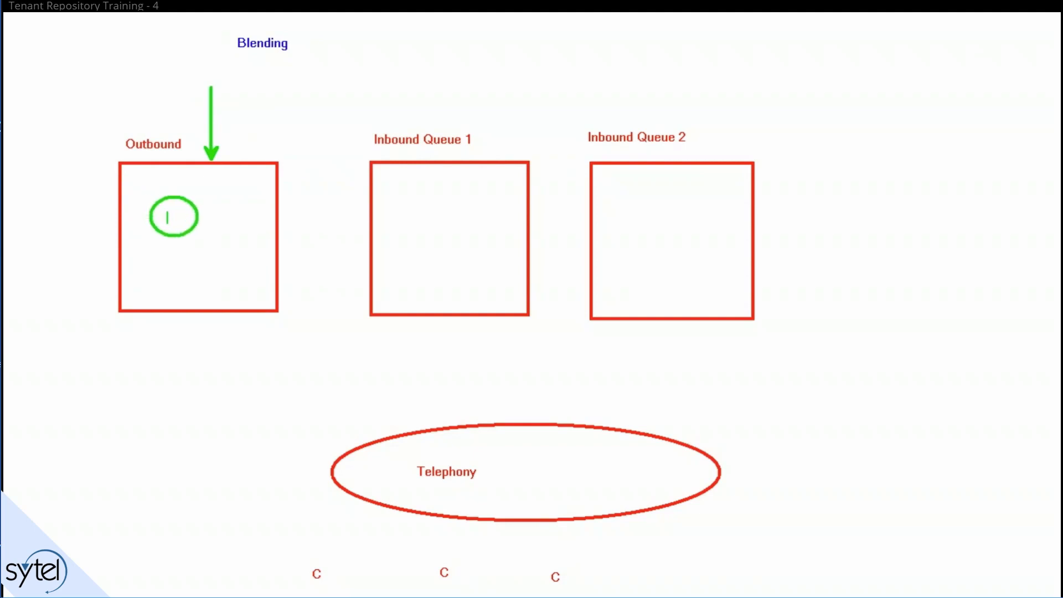
text(A)
Step: Draw arrows from Outbound to Telephony, to the three Cs, and into both Inbound Queues
drag(378, 440, 258, 312)
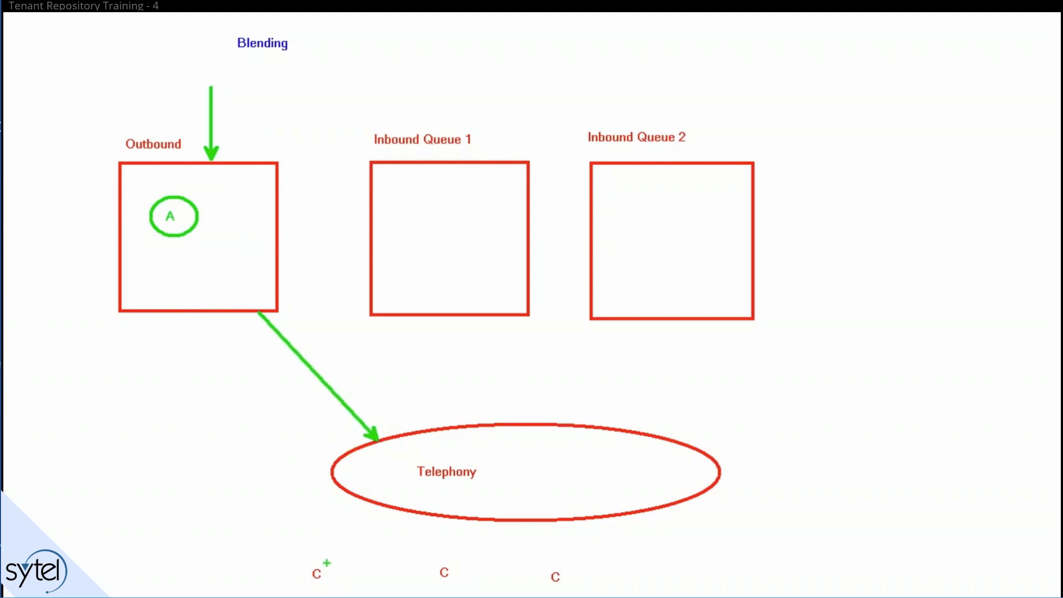
drag(322, 563, 369, 517)
drag(443, 519, 442, 561)
mouse_move(543, 524)
mouse_down()
mouse_move(554, 567)
mouse_move(546, 527)
mouse_up()
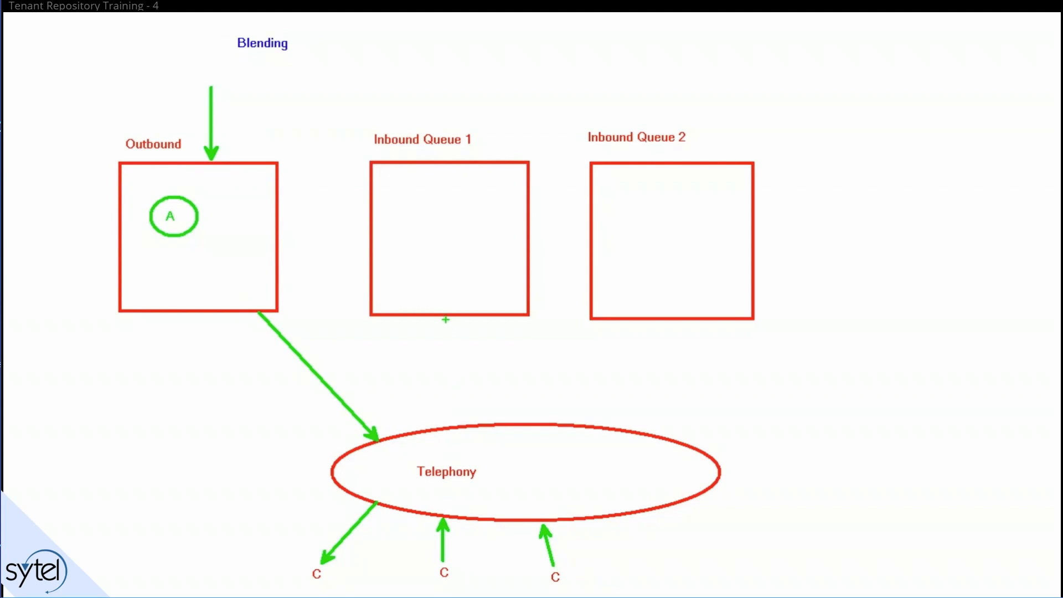
drag(445, 319, 446, 427)
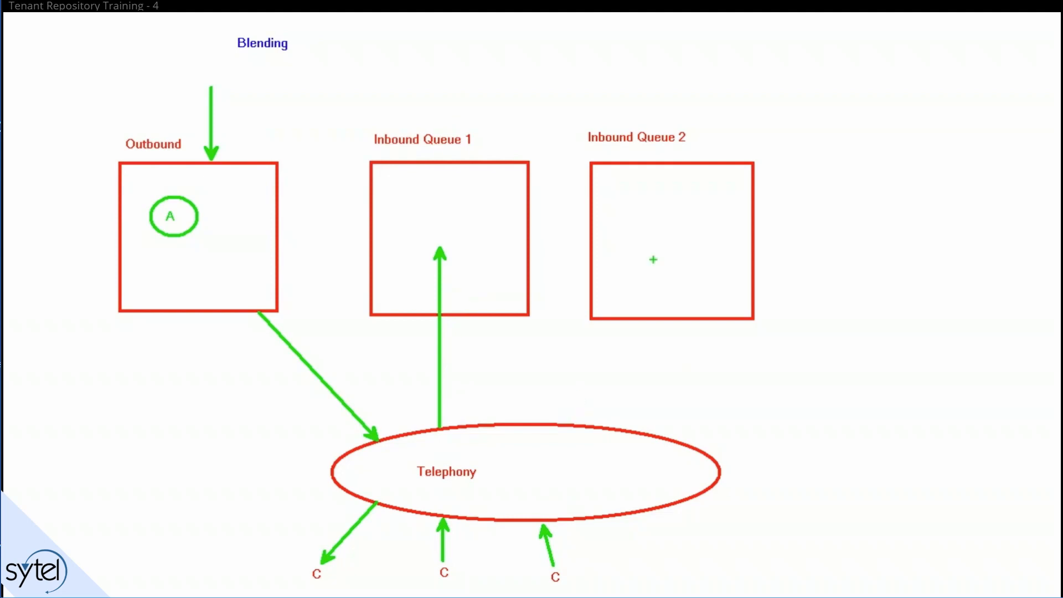
drag(654, 258, 588, 426)
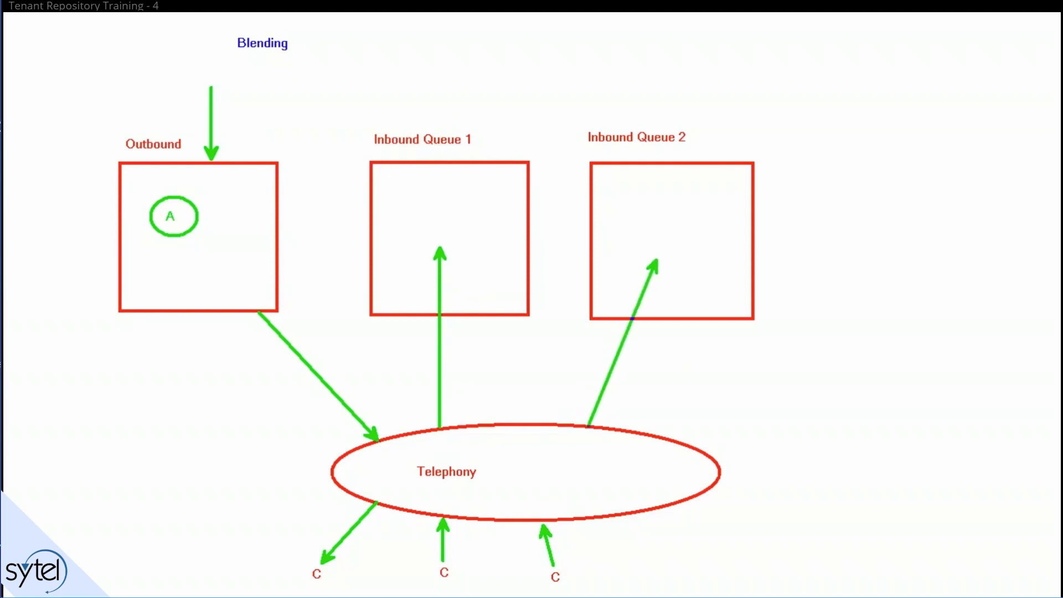
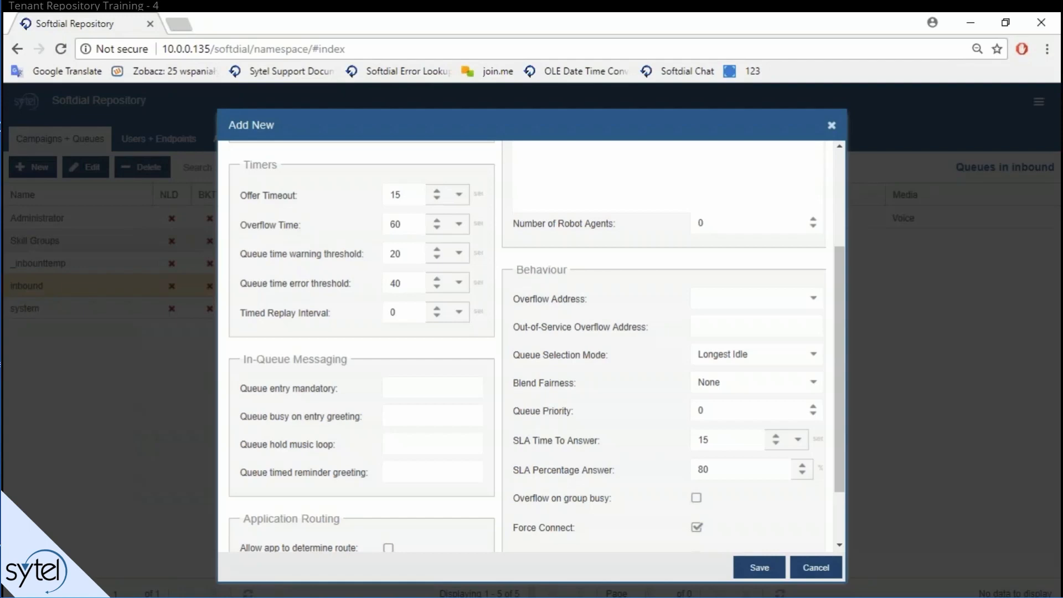
Step: Choose Last Offer from the new queue's Blend Fairness dropdown
click(812, 383)
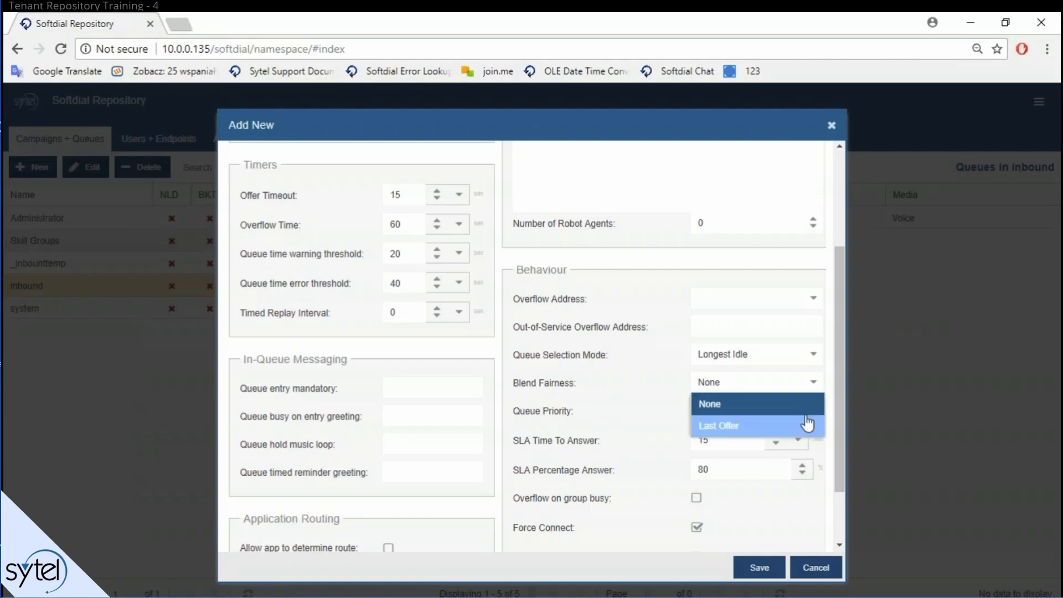
click(750, 427)
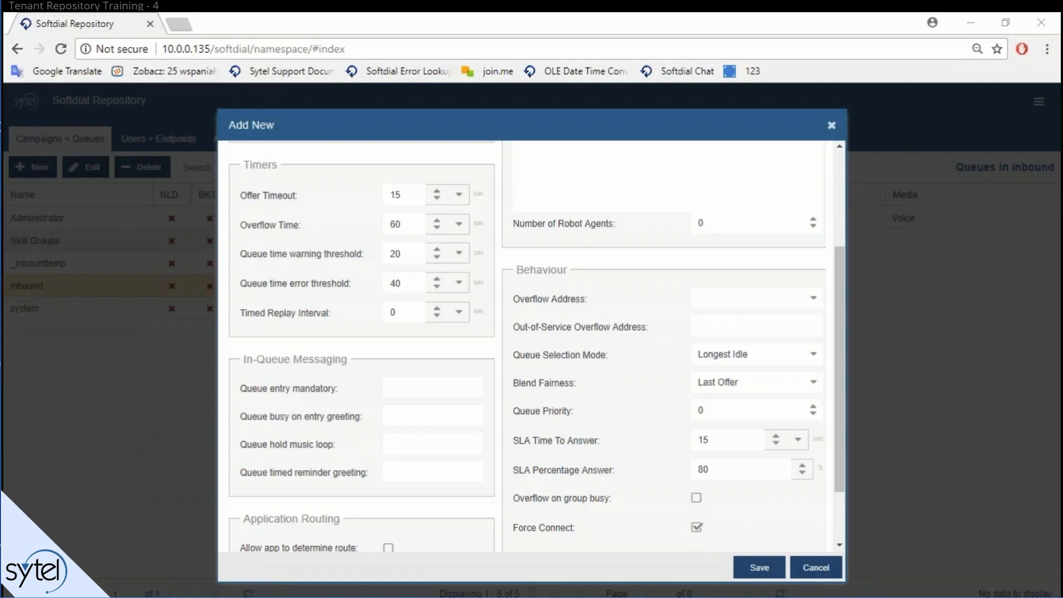
scroll(603, 443, down, 2)
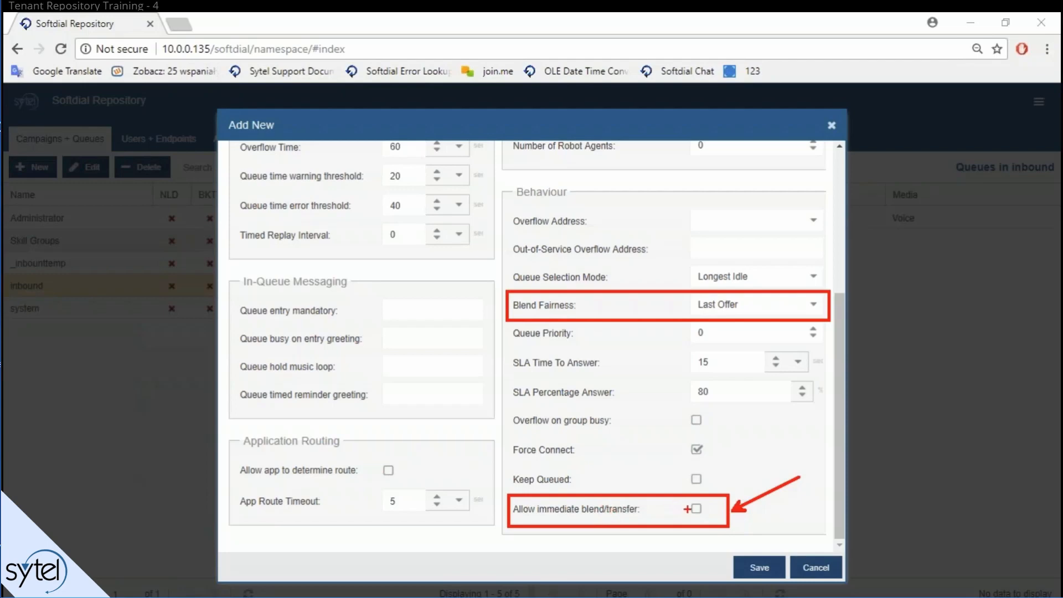
drag(689, 507, 716, 499)
key(e)
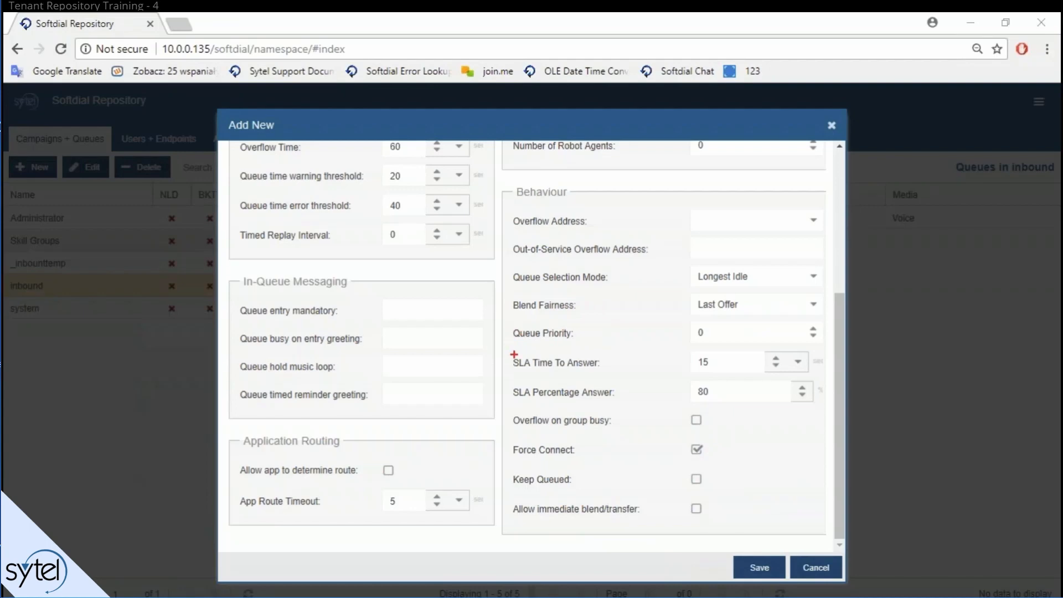
drag(505, 325, 836, 441)
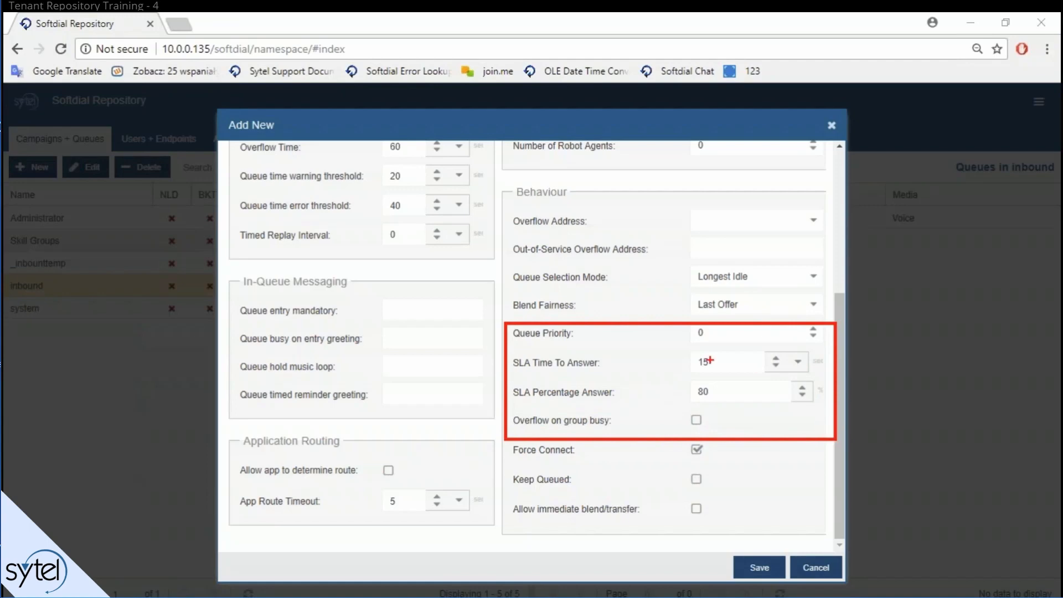
key(e)
mouse_move(510, 320)
mouse_down()
mouse_move(642, 367)
mouse_move(832, 412)
mouse_up()
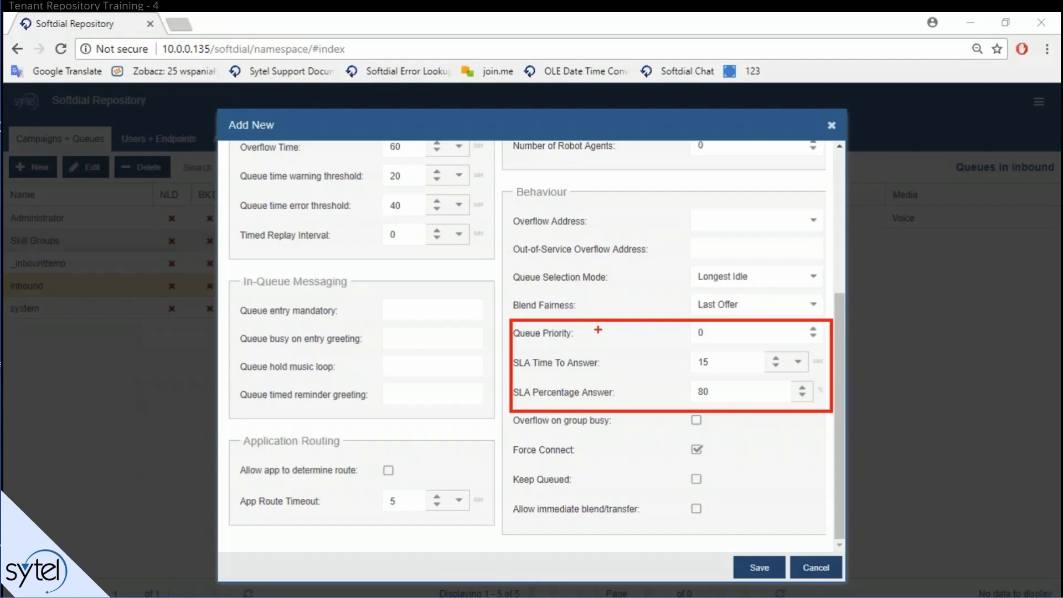
scroll(385, 237, up, 4)
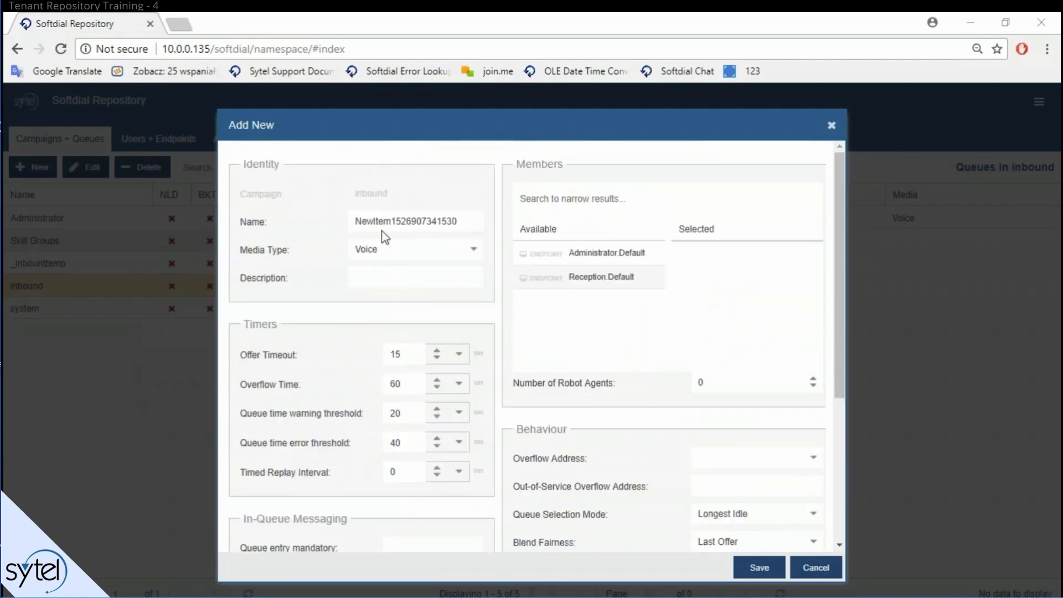
Step: Rename the default queue to VIP and save it
double_click(395, 223)
text(VIP)
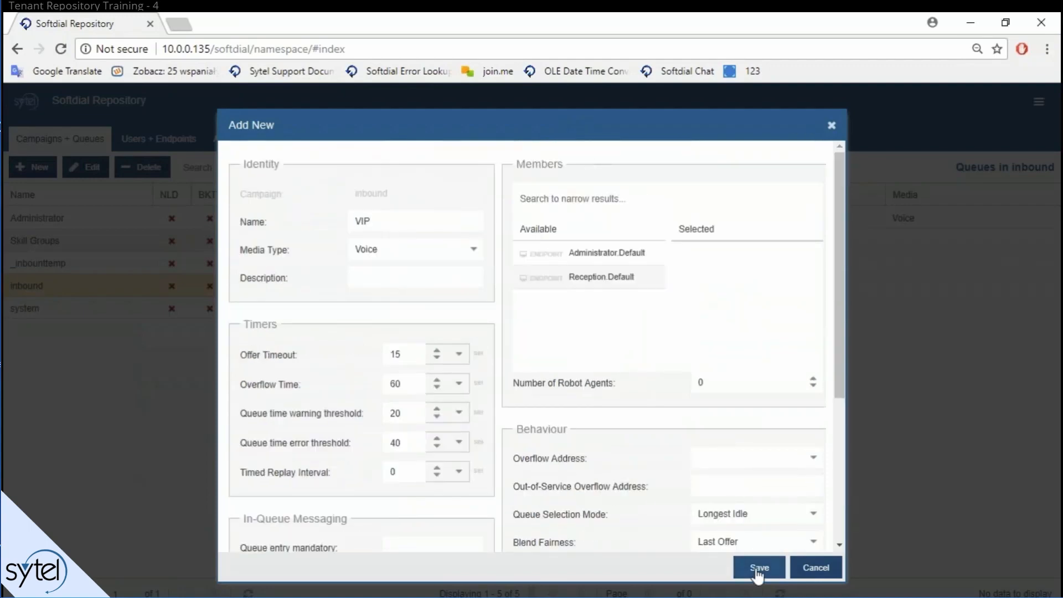
click(759, 567)
Step: Add a second inbound queue named 'Normal service' and save it
click(571, 169)
double_click(445, 222)
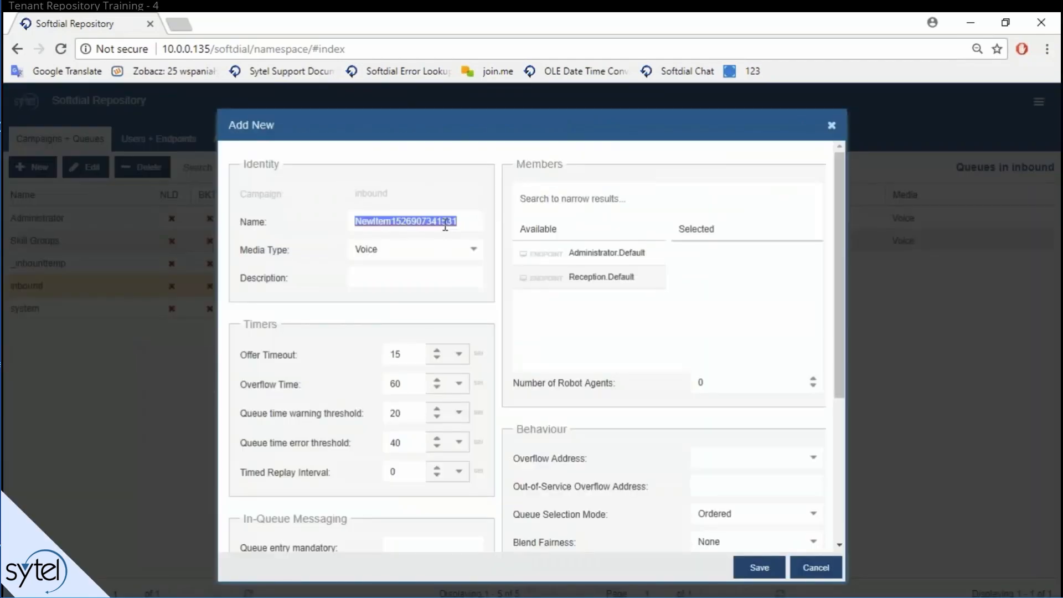
text(Normal service)
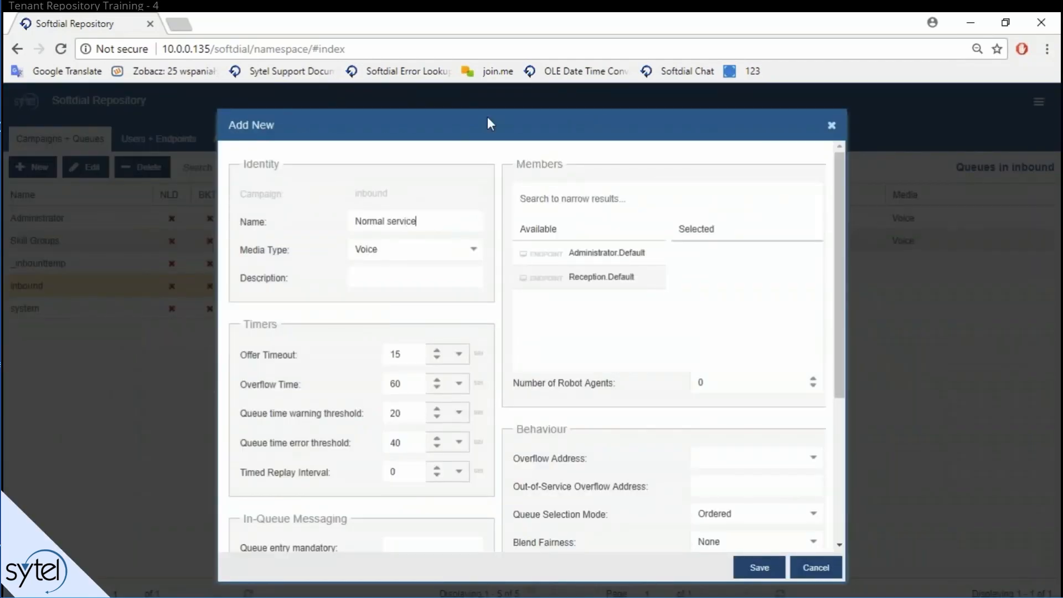
key(Return)
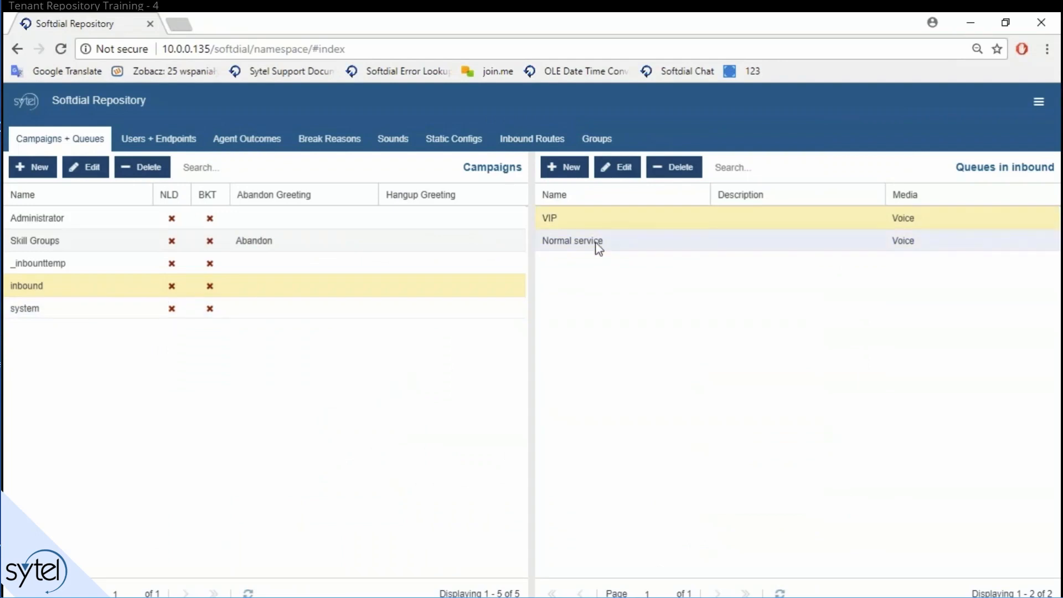
Step: Open the VIP queue, then select Normal service and VIP in the queue list
double_click(593, 227)
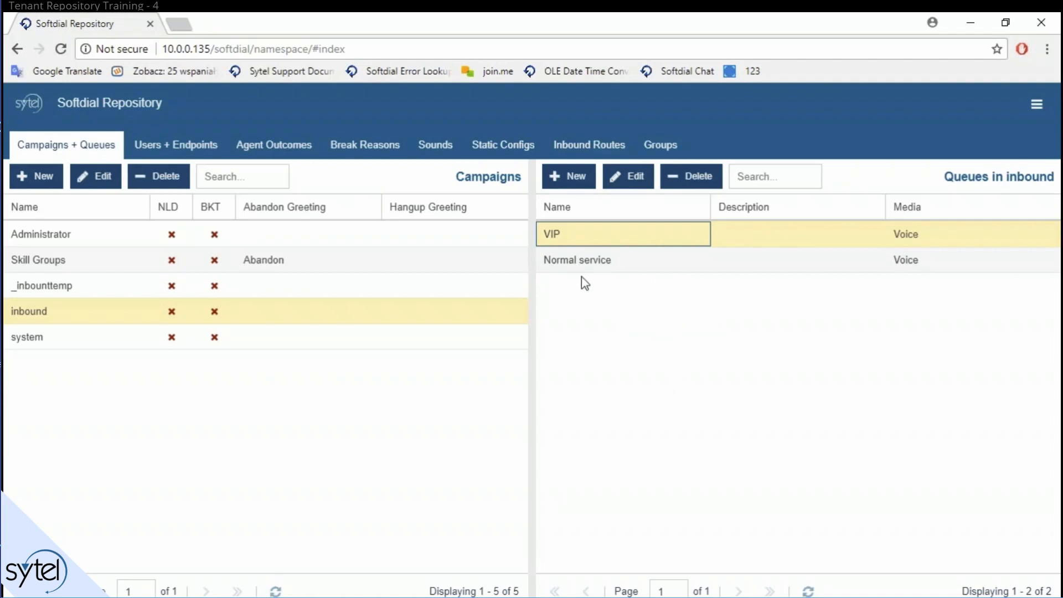
click(564, 262)
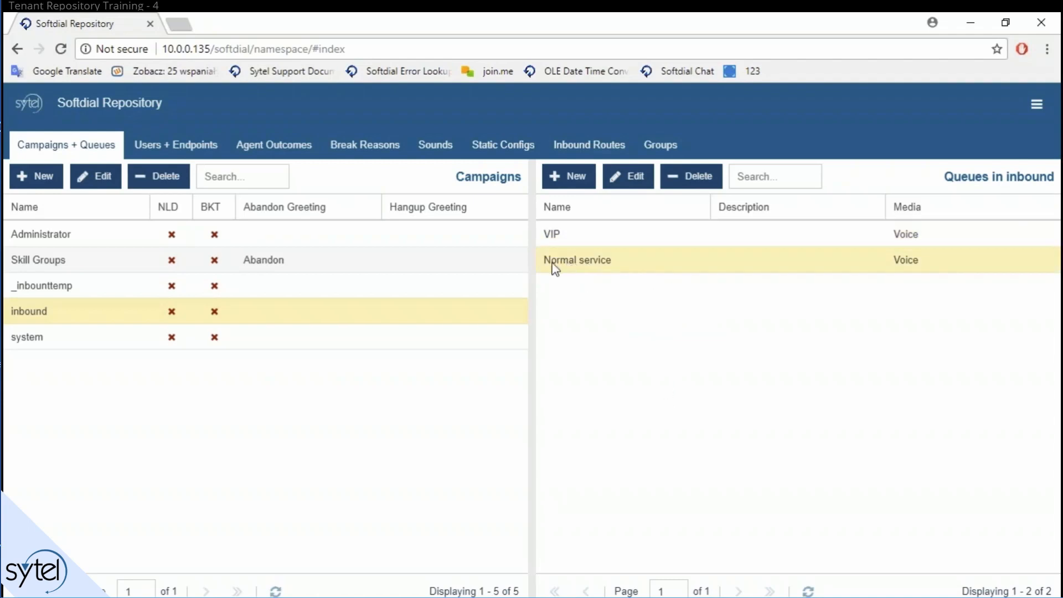
click(591, 237)
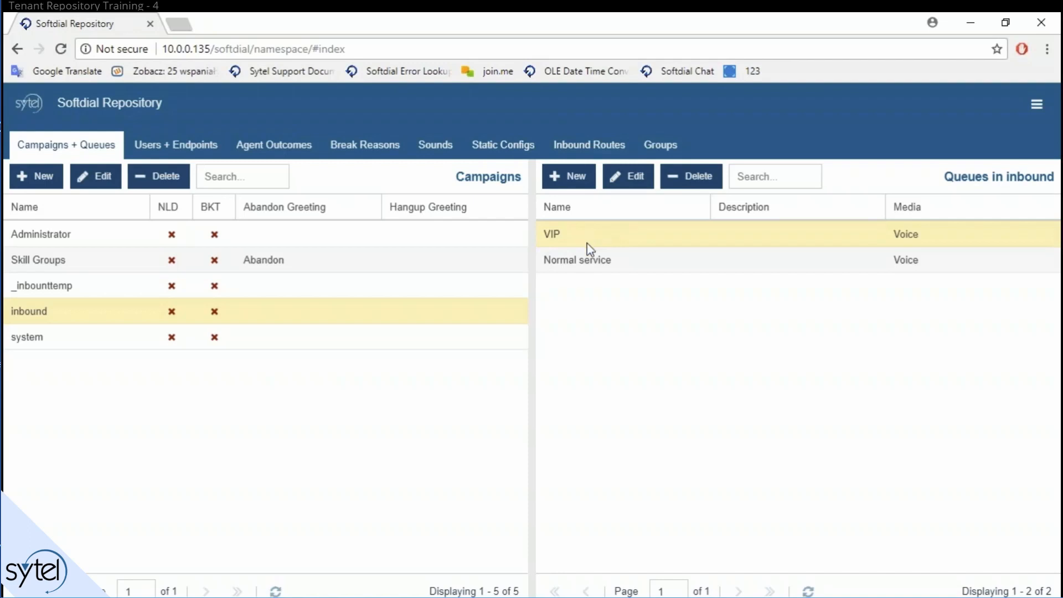
Step: Open the VIP queue's settings and raise its Queue Priority to 10
double_click(587, 242)
scroll(731, 470, down, 5)
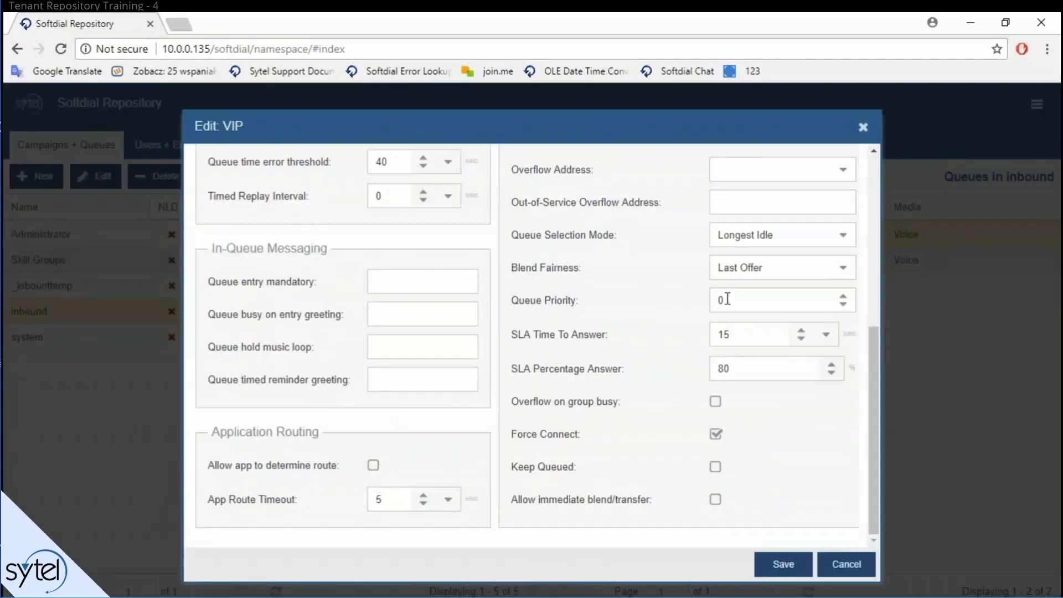
double_click(784, 299)
text(3)
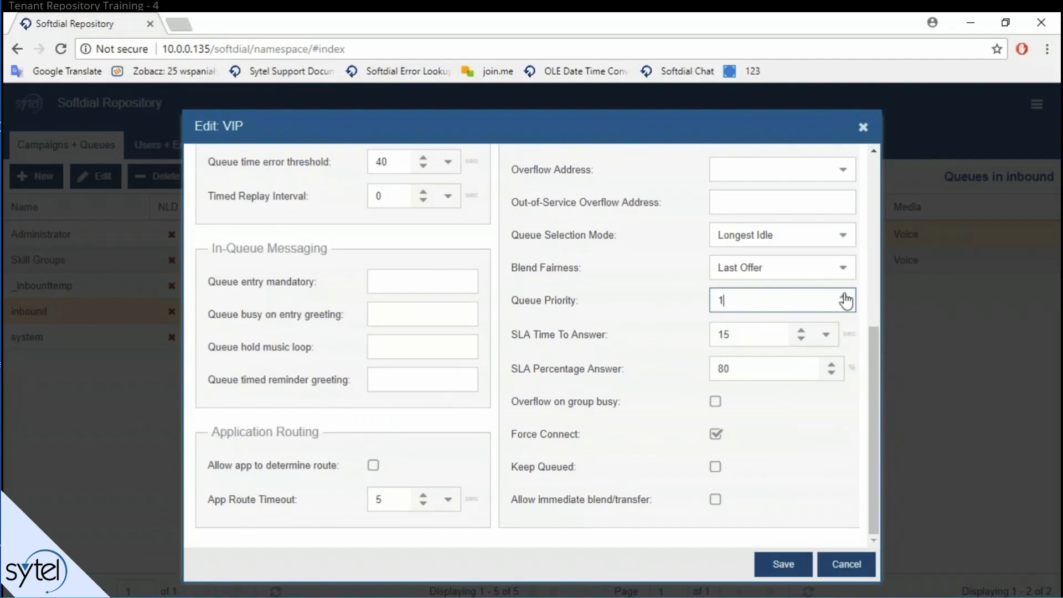
click(846, 297)
click(846, 298)
click(844, 297)
click(730, 336)
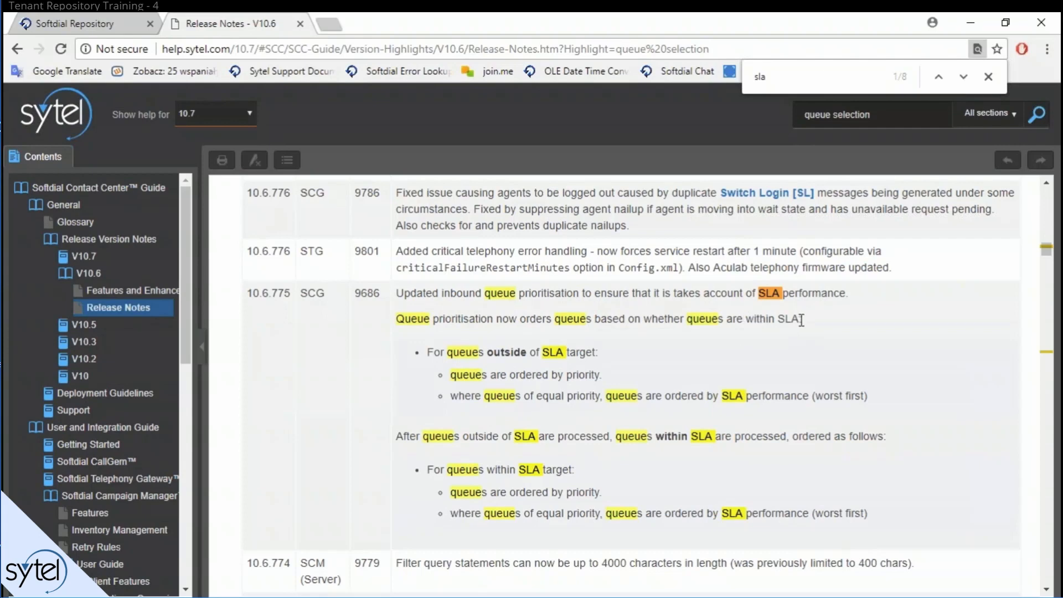
Step: Highlight the rules: queues outside SLA ordered by priority, ties by worst SLA first
drag(427, 352, 598, 352)
click(618, 360)
drag(451, 375, 596, 377)
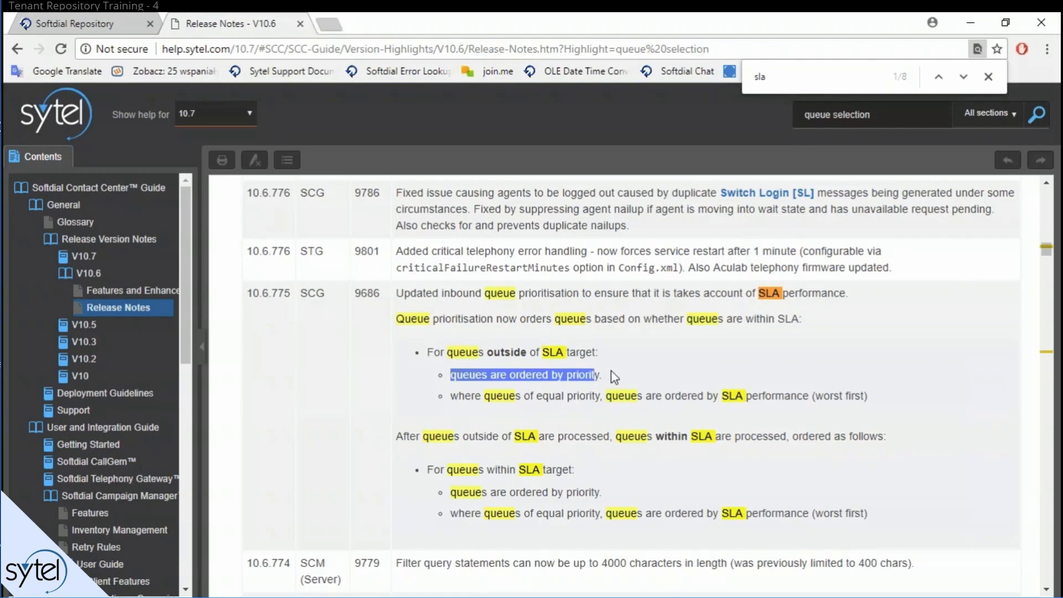
drag(450, 398, 645, 398)
drag(690, 396, 873, 394)
click(626, 408)
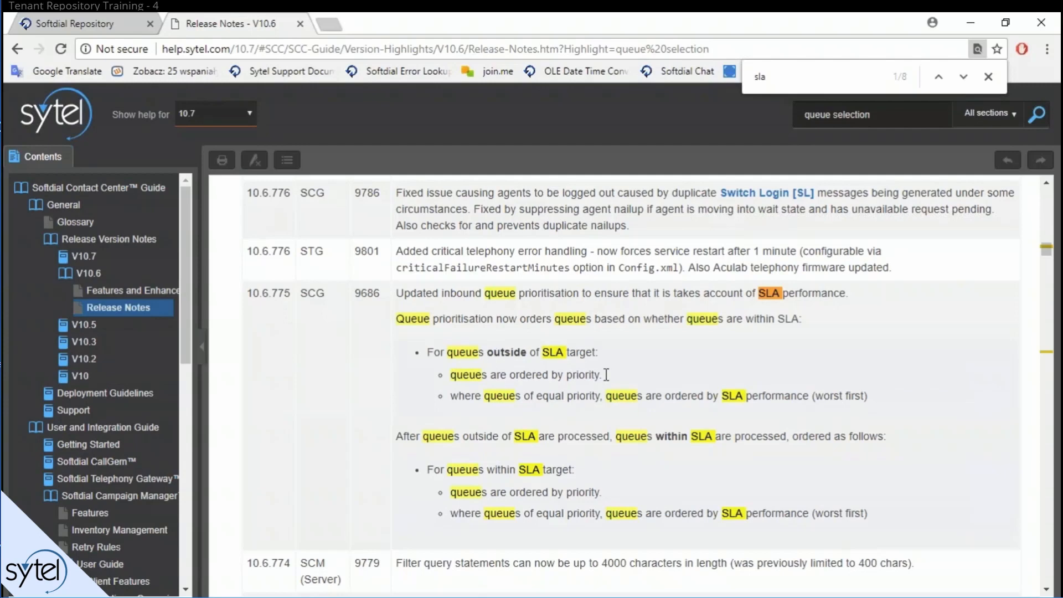
drag(607, 375, 450, 375)
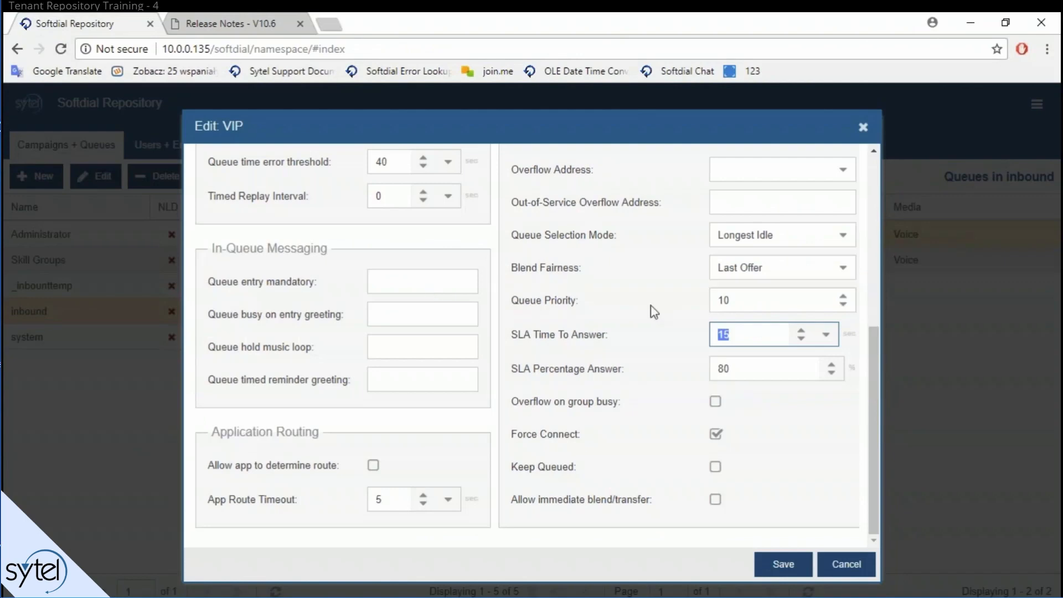
Step: Tick Overflow on group busy and untick Force Connect on the VIP queue
click(552, 407)
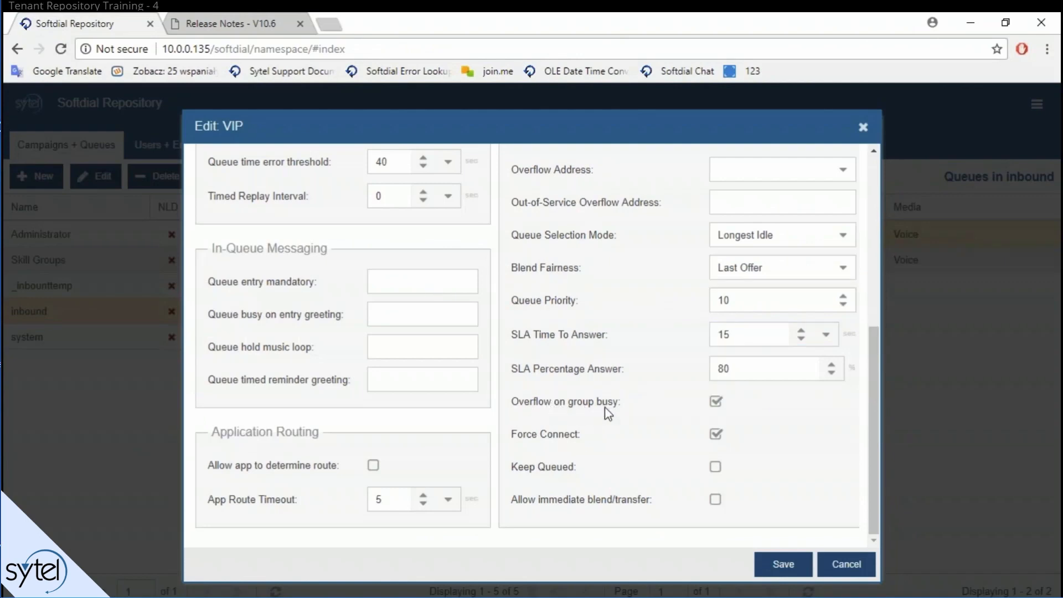
scroll(731, 404, up, 3)
scroll(693, 420, down, 1)
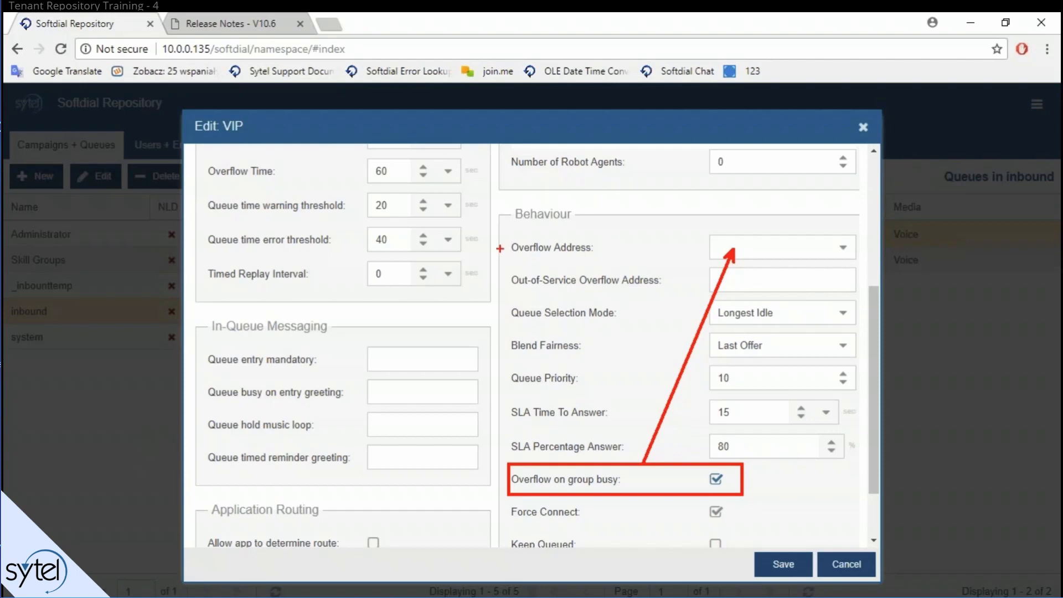
scroll(646, 531, down, 2)
click(542, 437)
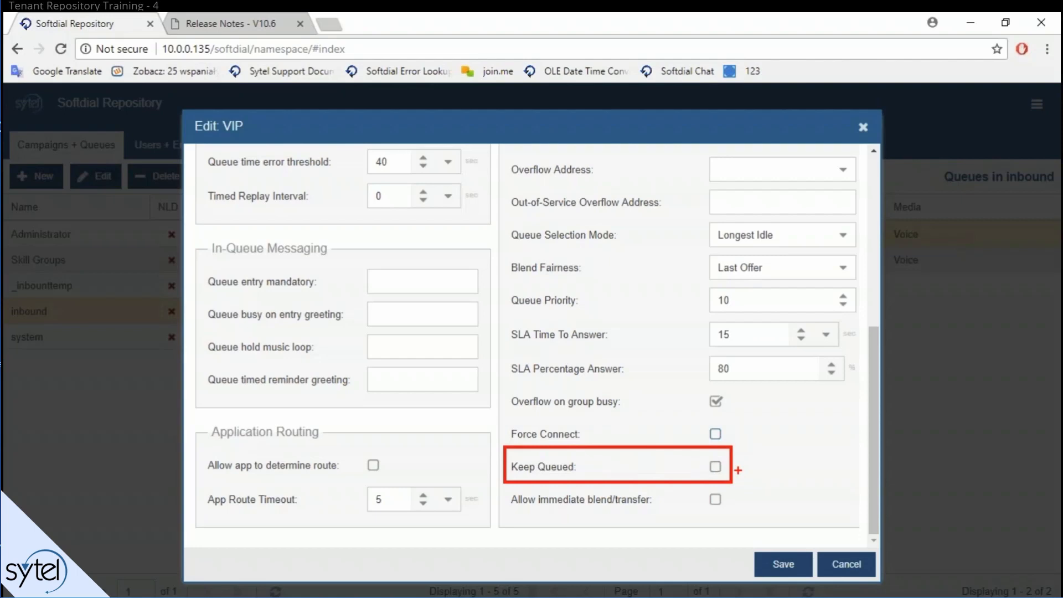
Step: Toggle Keep Queued and turn Overflow on group busy off for the VIP queue
drag(710, 466, 721, 453)
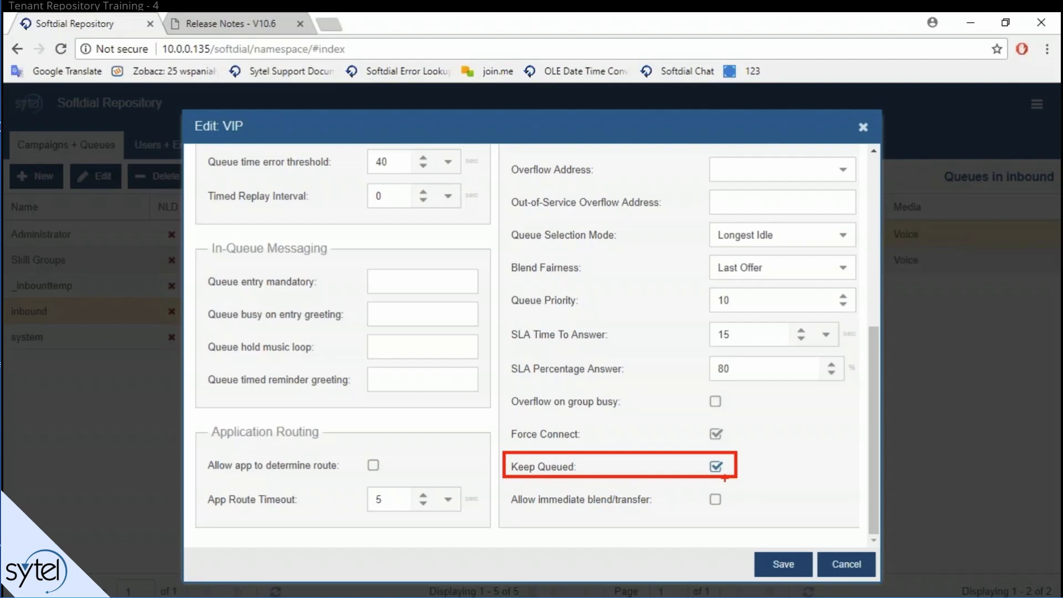
click(717, 467)
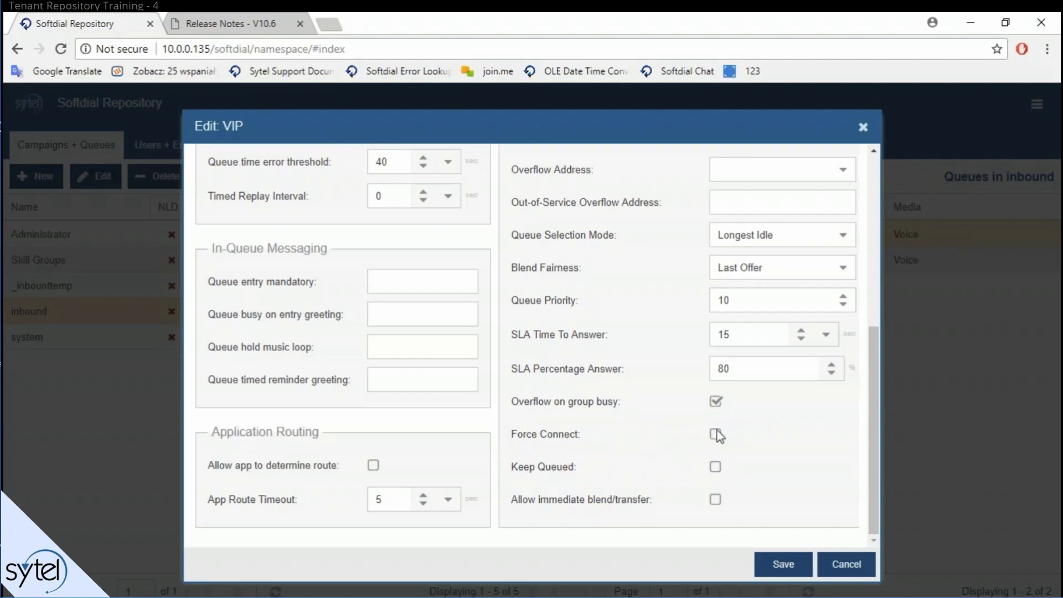
click(715, 402)
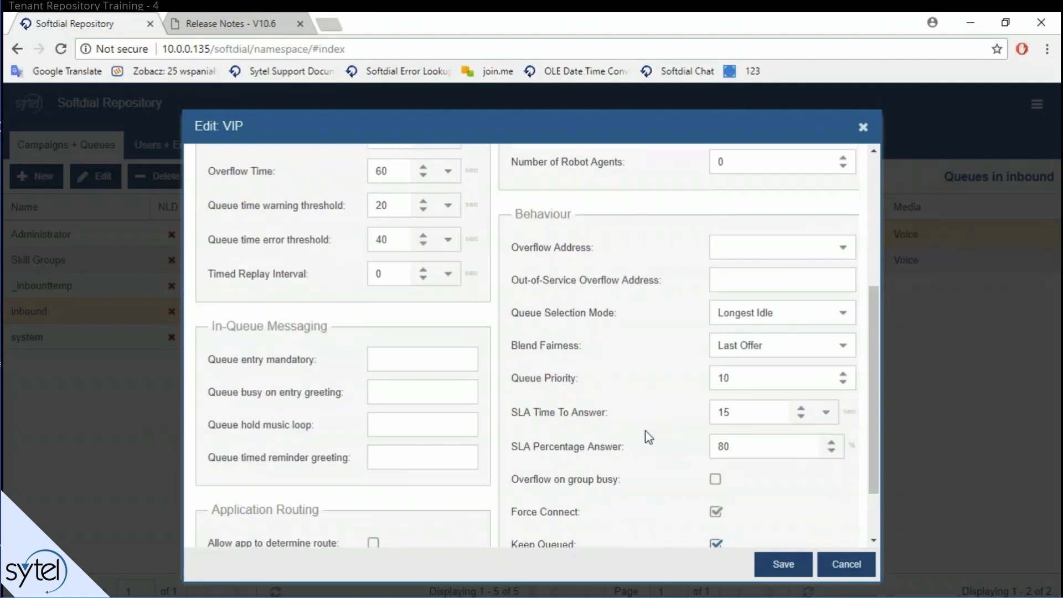
key(ctrl+2)
Step: Drag over several areas of the VIP queue form
mouse_move(194, 310)
mouse_down()
mouse_move(314, 355)
mouse_move(488, 469)
mouse_move(495, 494)
mouse_up()
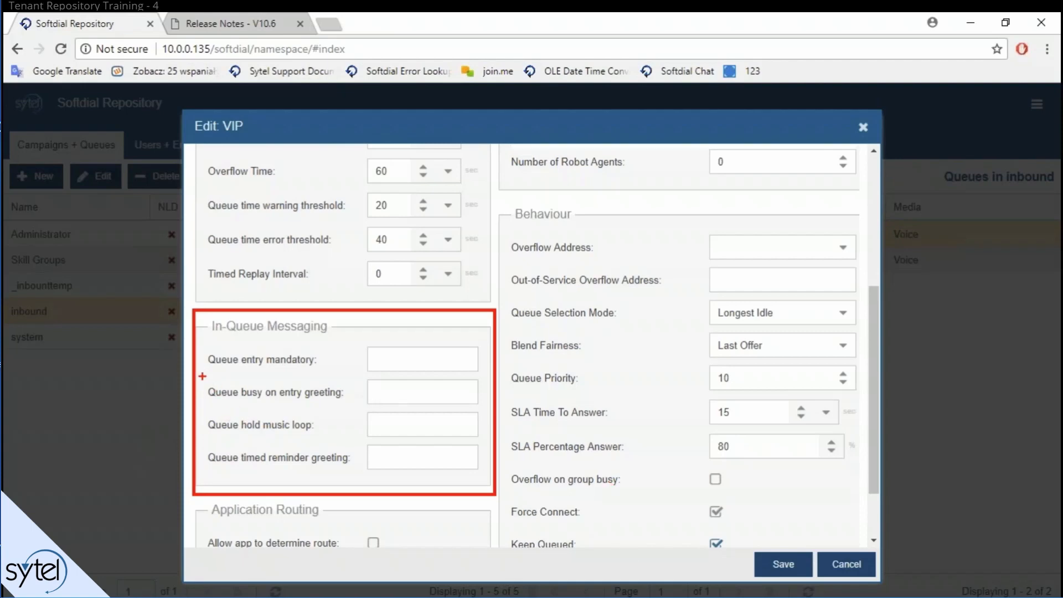
mouse_move(202, 377)
mouse_down()
mouse_move(254, 413)
mouse_move(359, 408)
mouse_up()
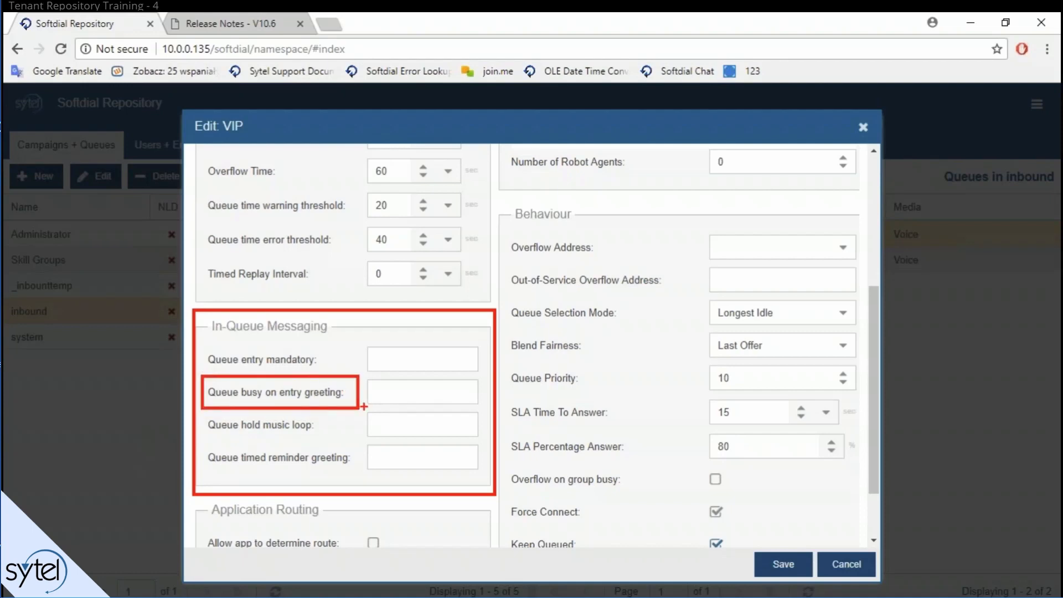
key(e)
drag(202, 412, 358, 439)
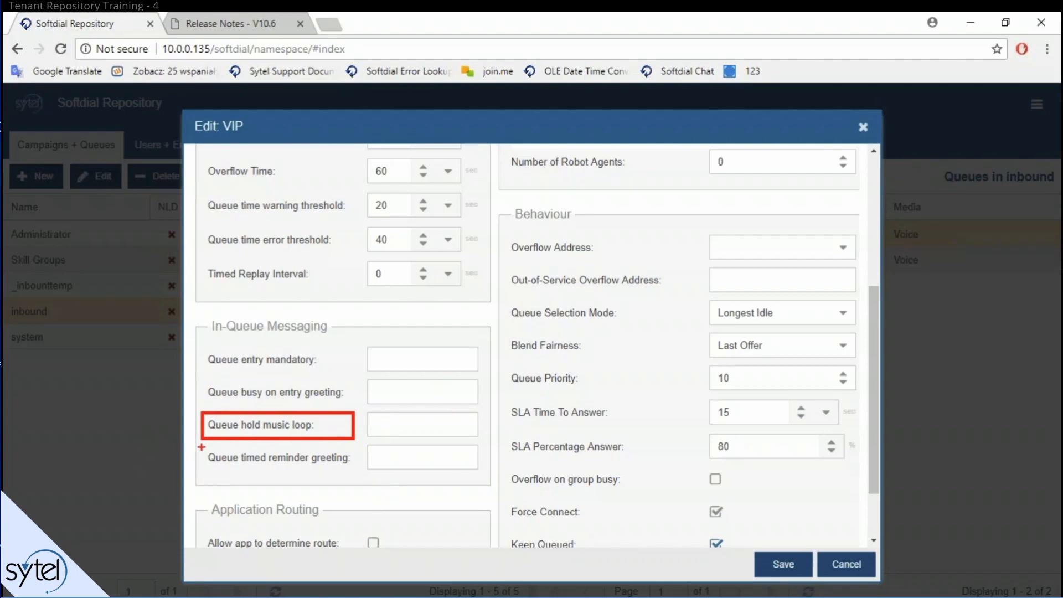
key(e)
drag(207, 442, 486, 472)
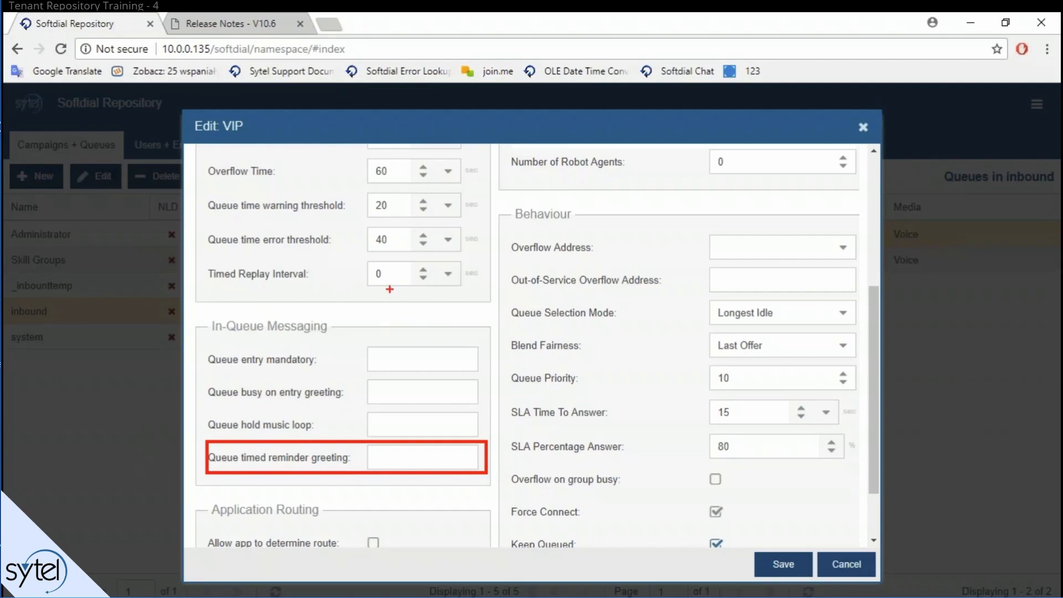
mouse_move(390, 290)
mouse_down()
mouse_move(377, 365)
mouse_move(346, 439)
mouse_up()
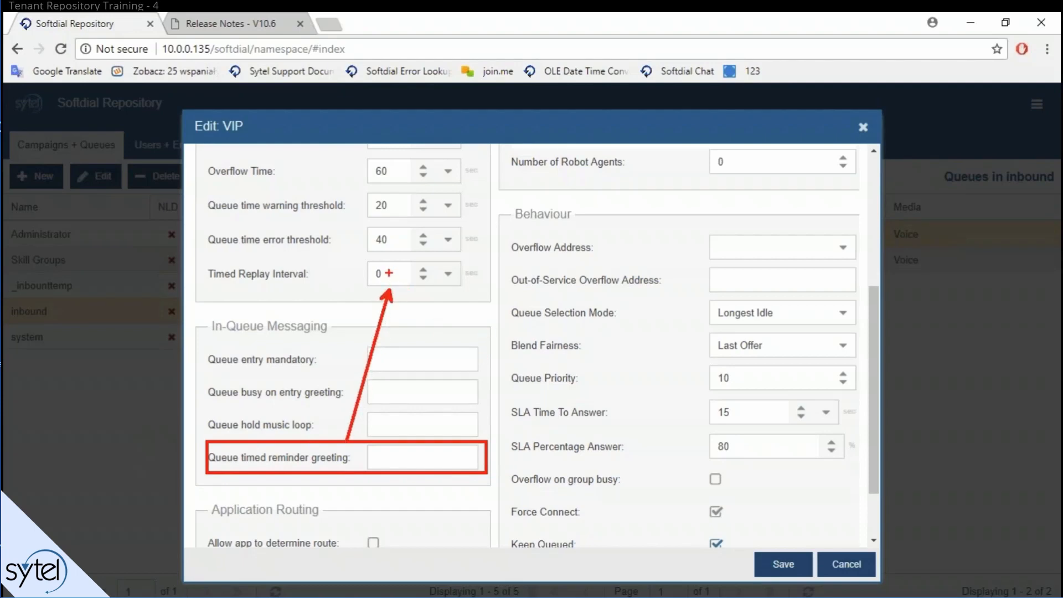
key(Escape)
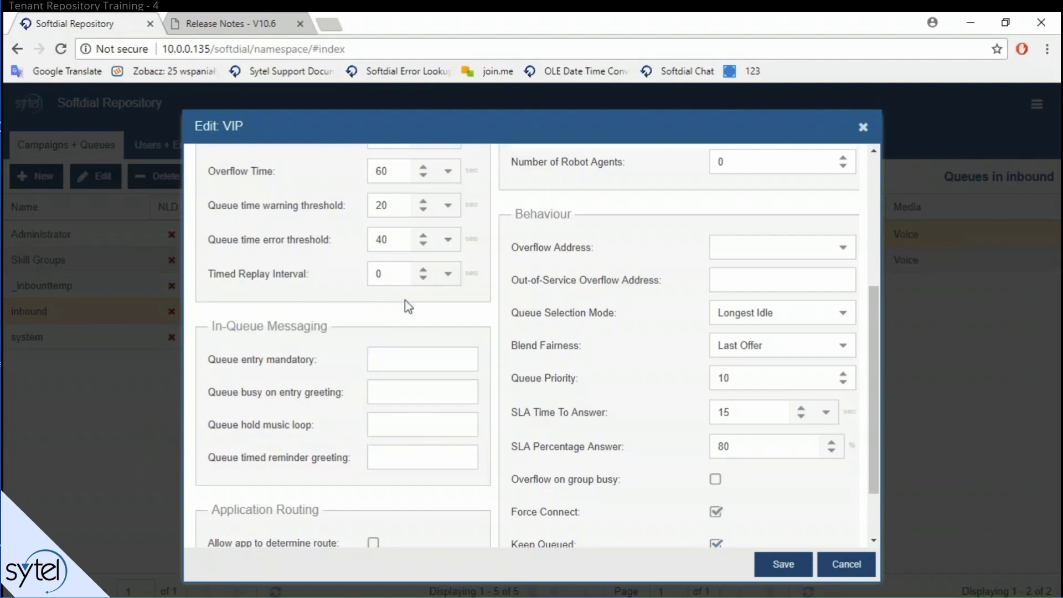
Step: Set the Timed Replay Interval to 10 seconds using the spinner and h:mm:ss picker
click(424, 270)
click(424, 270)
click(424, 270)
click(424, 269)
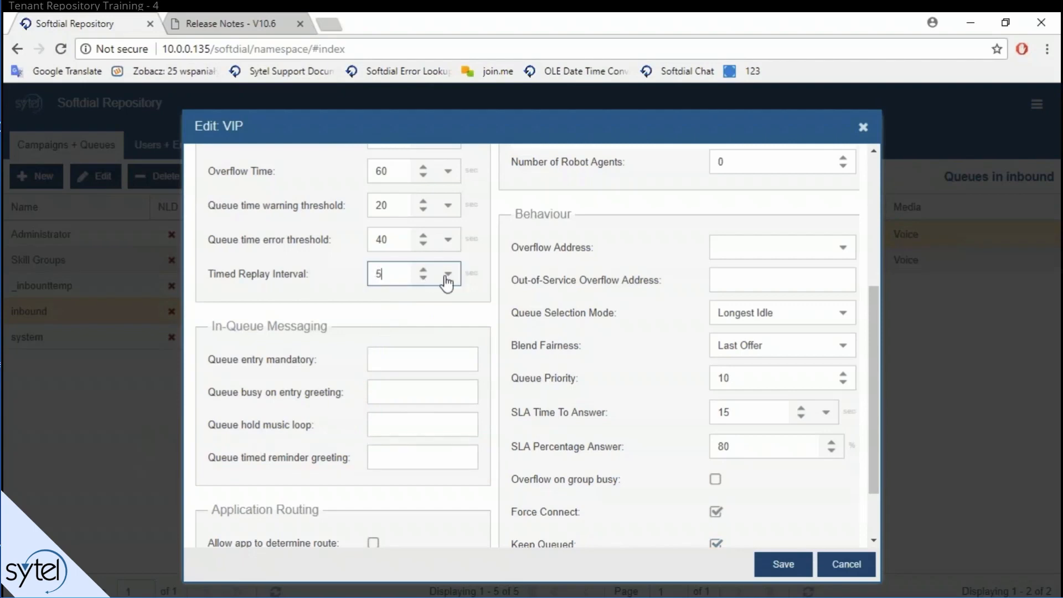
click(447, 273)
text(10)
click(441, 328)
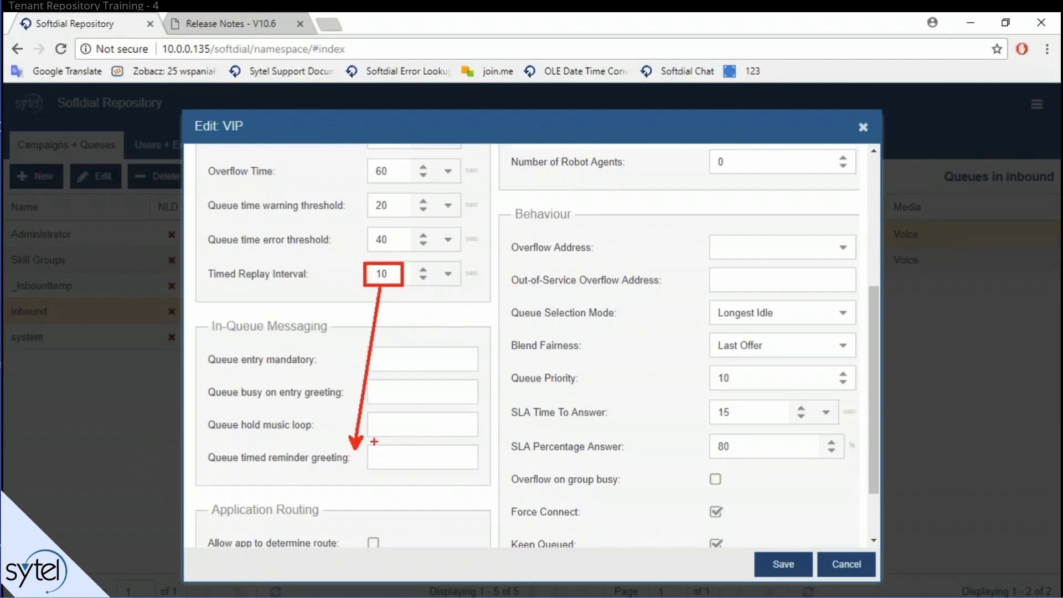
drag(360, 345, 486, 372)
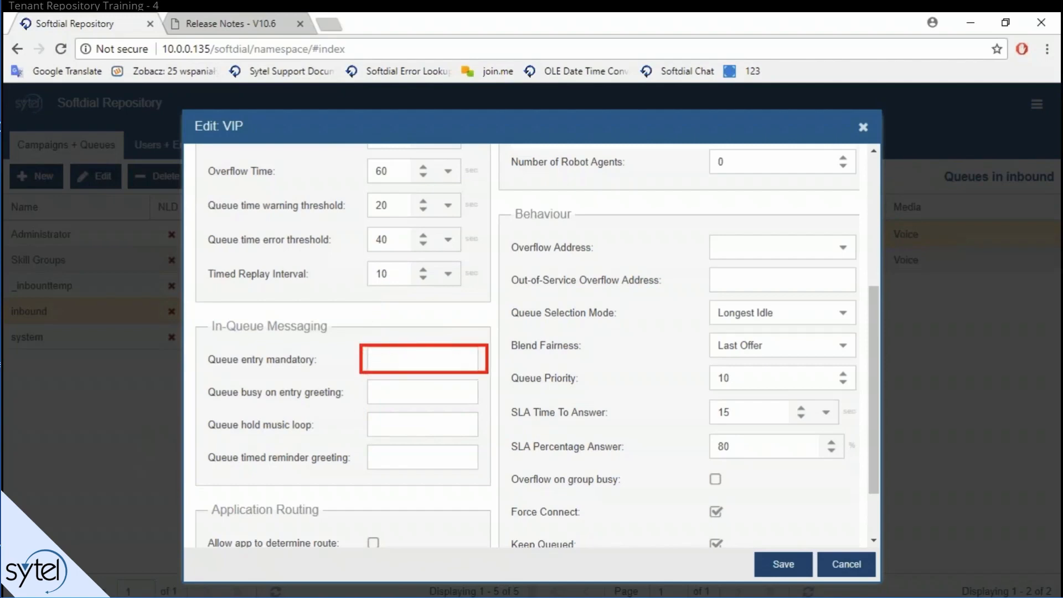
drag(398, 330, 399, 344)
key(t)
text(Audio files and/or TTS)
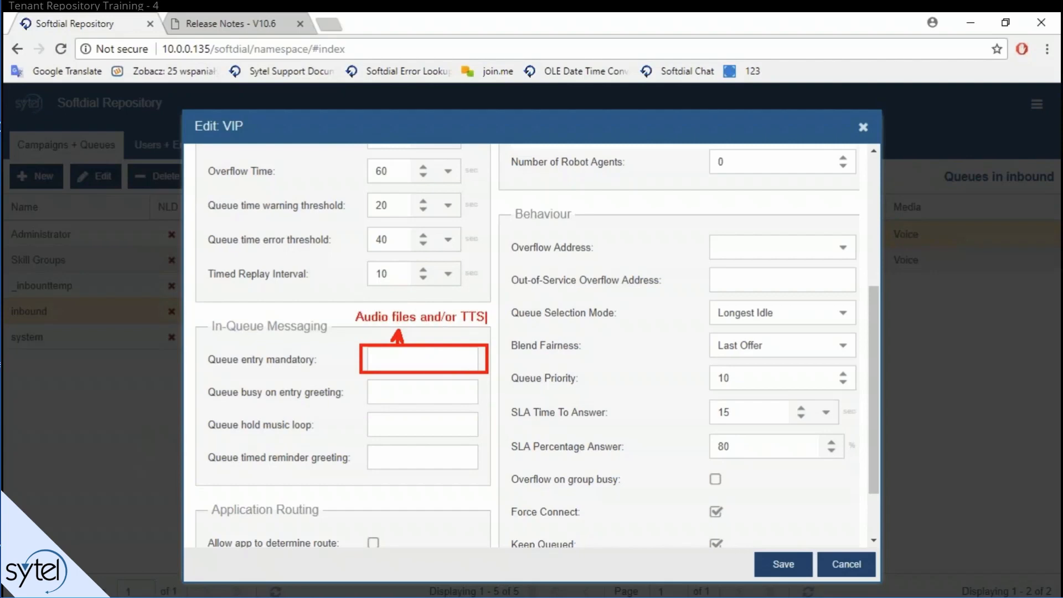
text( and/or ... Queue position and )
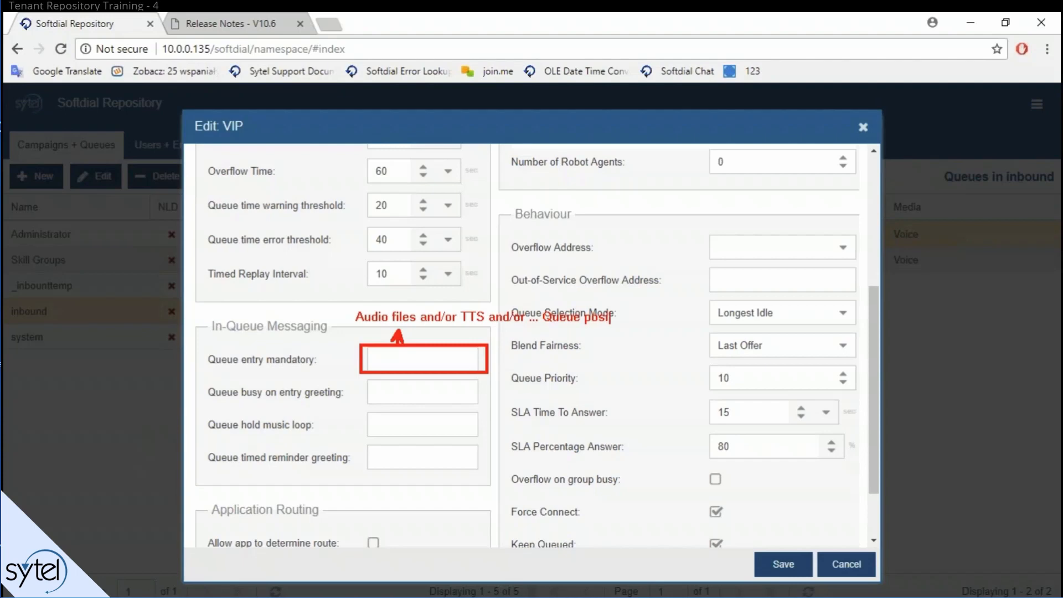
text(Avg. wait time)
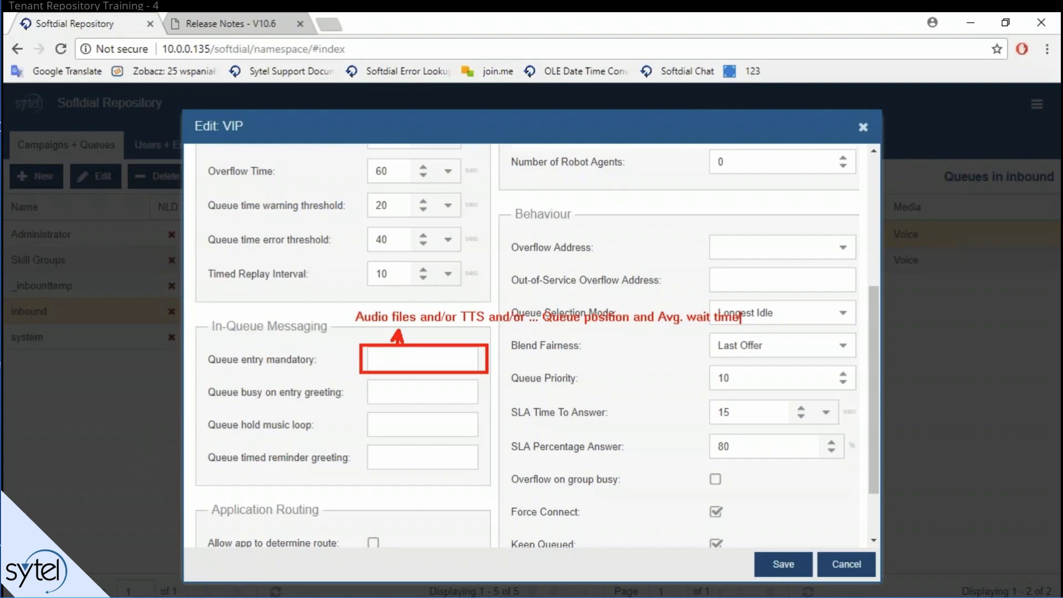
text(ee)
key(Escape)
key(e)
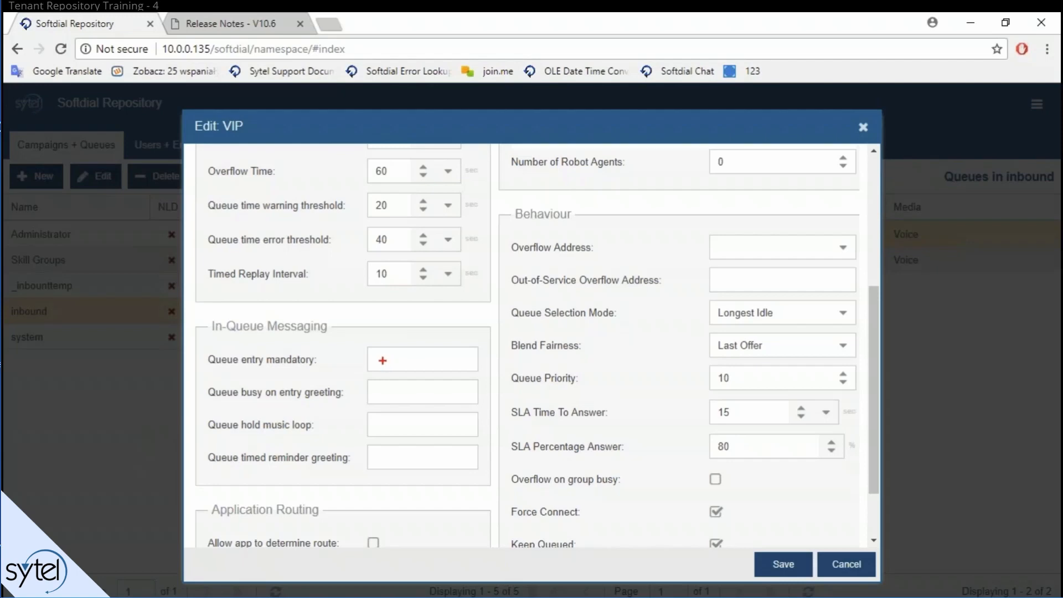
Step: Scroll through the Edit VIP dialog and highlight its Members area
scroll(407, 391, down, 2)
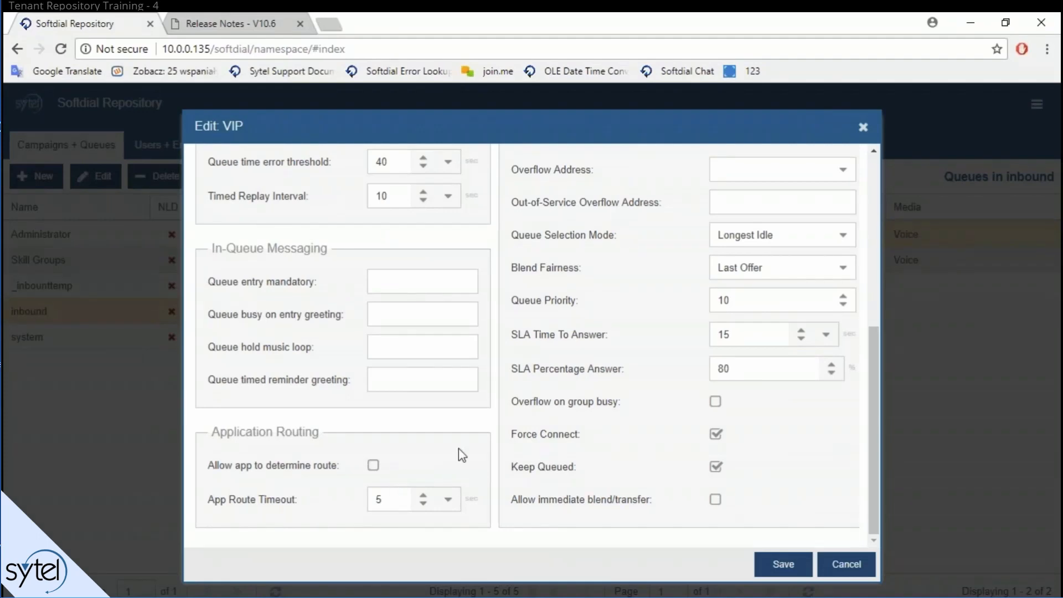
scroll(459, 448, up, 5)
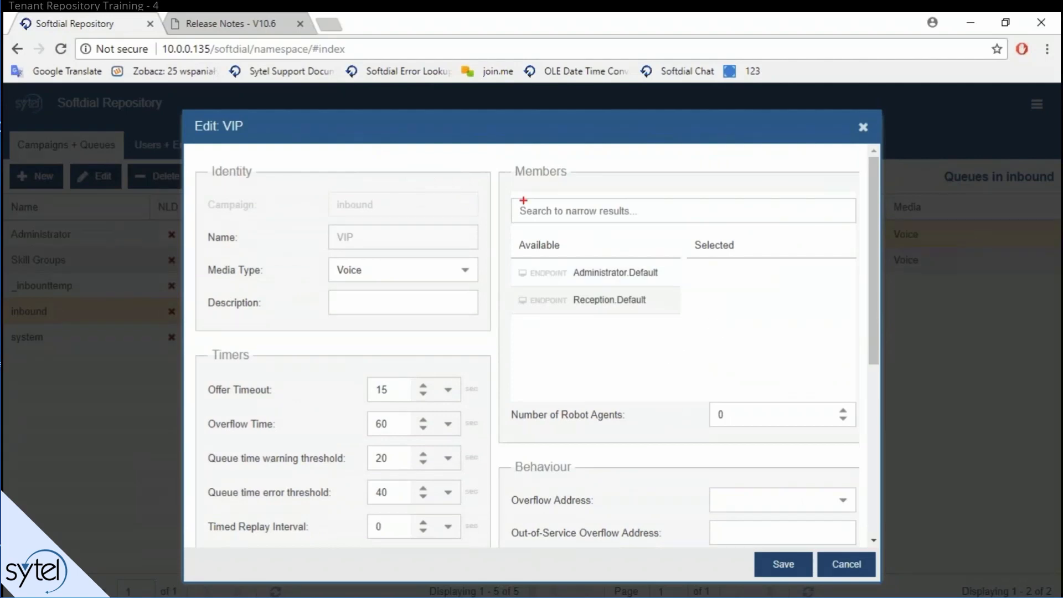
mouse_move(500, 158)
mouse_down()
mouse_move(806, 408)
mouse_move(863, 438)
mouse_move(873, 393)
mouse_move(864, 397)
mouse_up()
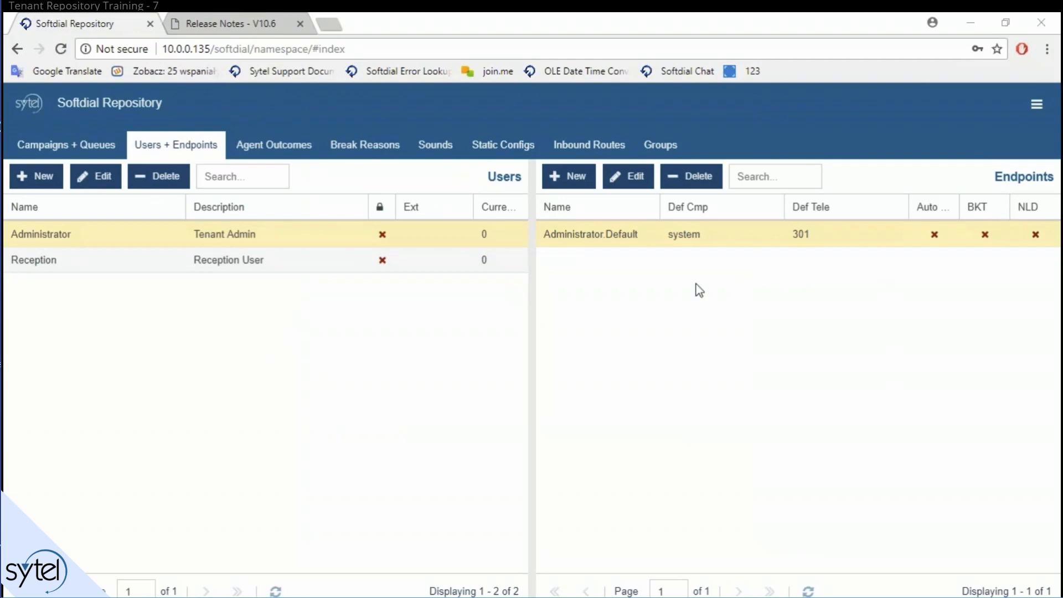
Step: Log out of the session and close the Release Notes page
click(1036, 104)
click(978, 314)
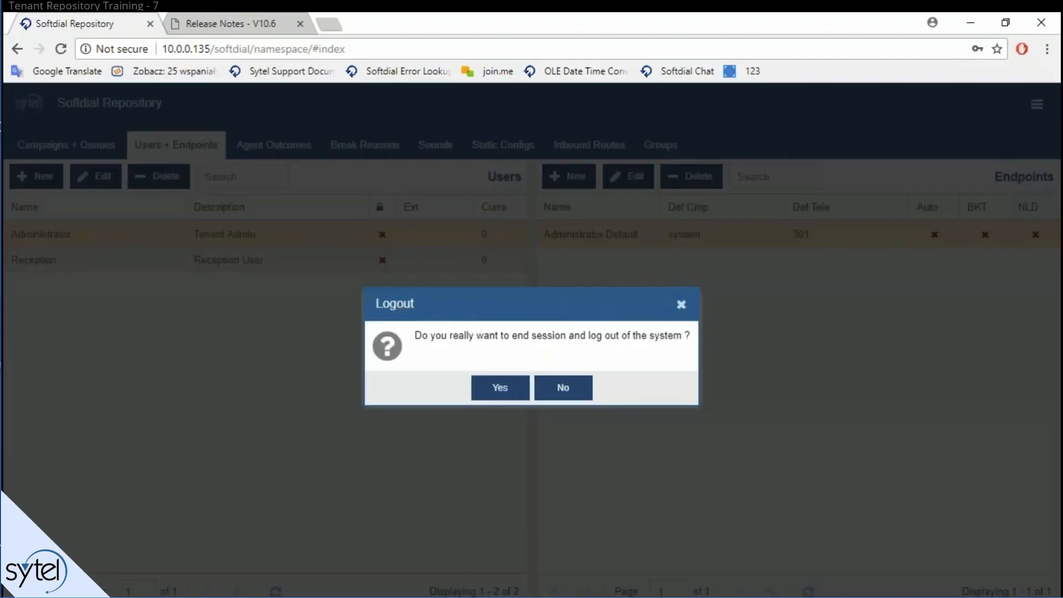
click(560, 387)
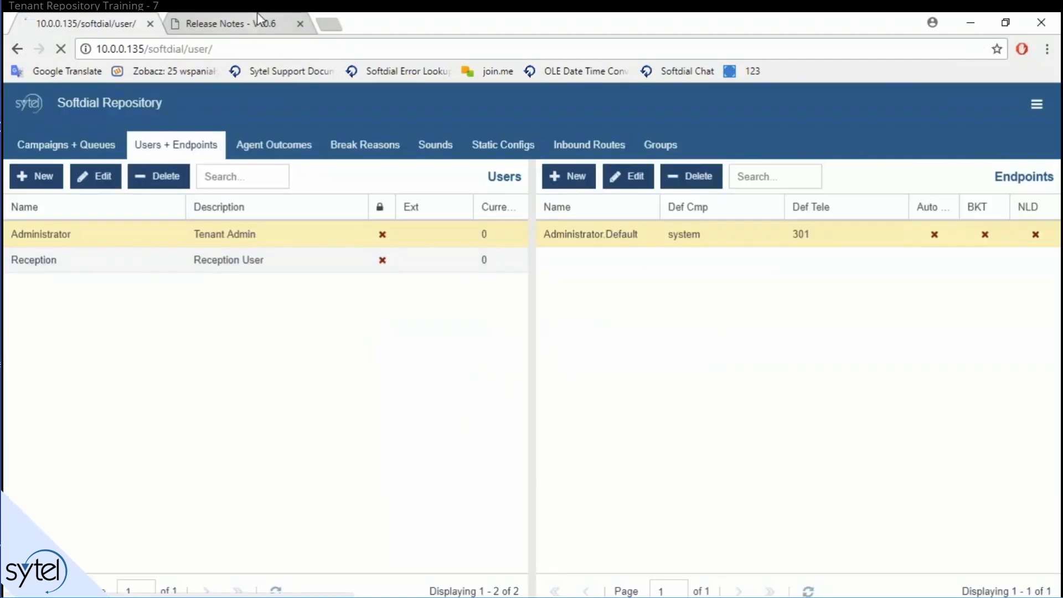
middle_click(257, 17)
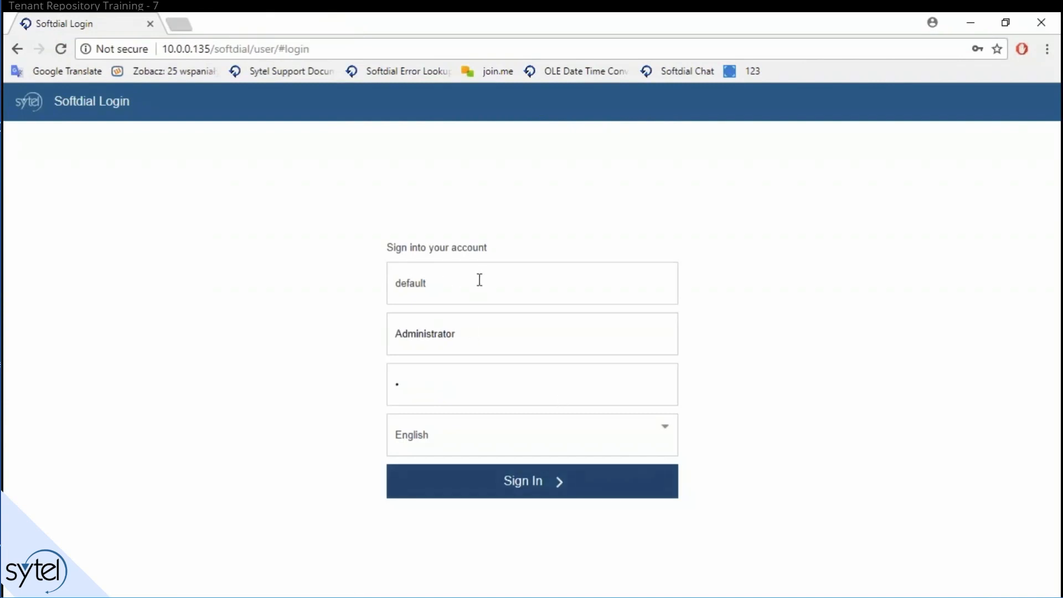
Step: Sign back in as Administrator and open Softdial Repository's Users + Endpoints tab
mouse_move(361, 309)
mouse_down()
mouse_move(693, 371)
mouse_move(712, 351)
mouse_move(711, 361)
mouse_up()
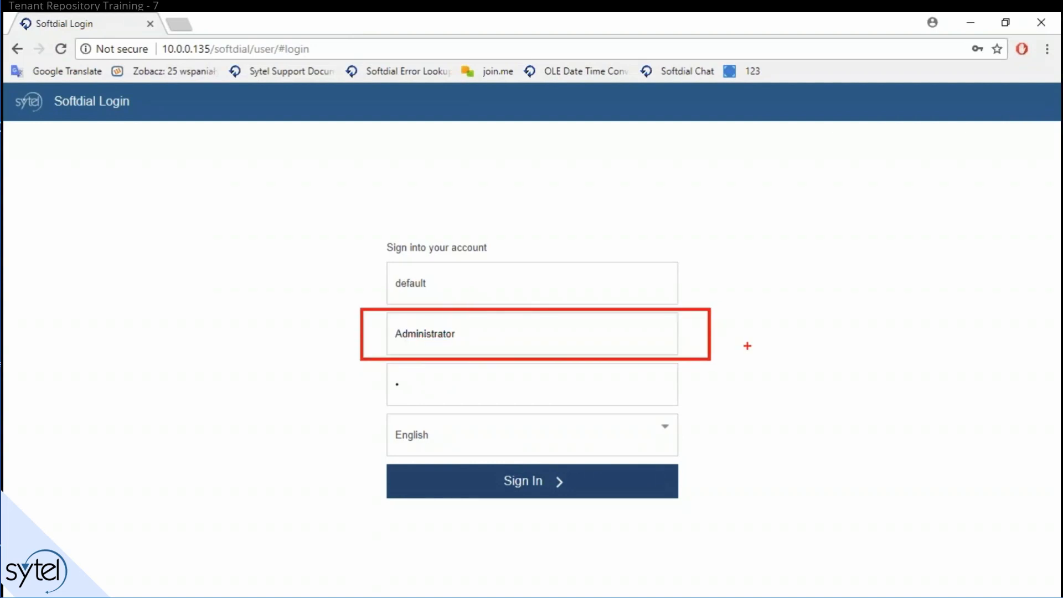
key(Escape)
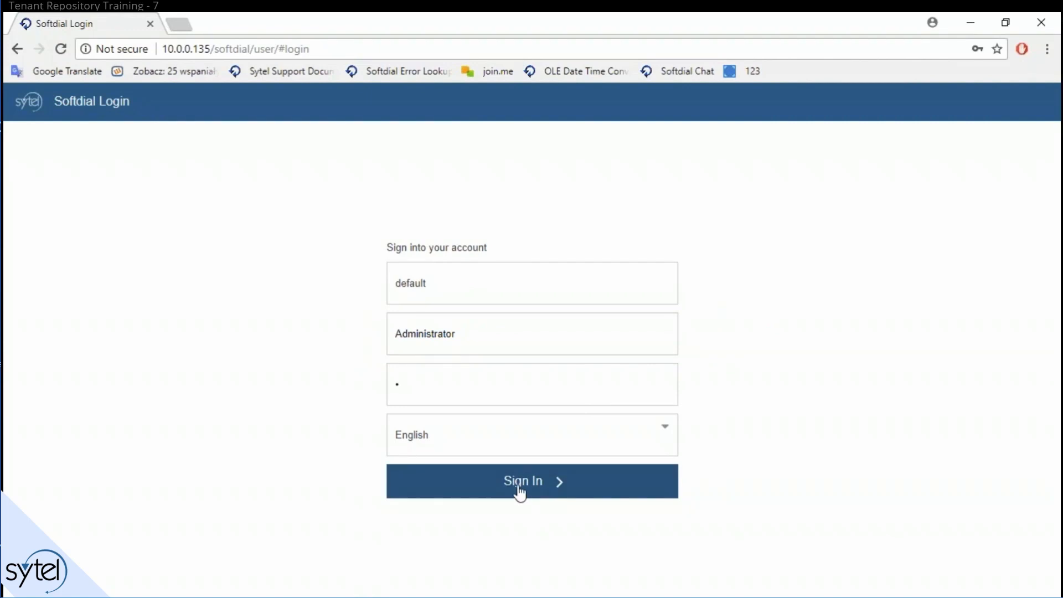
click(477, 335)
drag(477, 335, 399, 349)
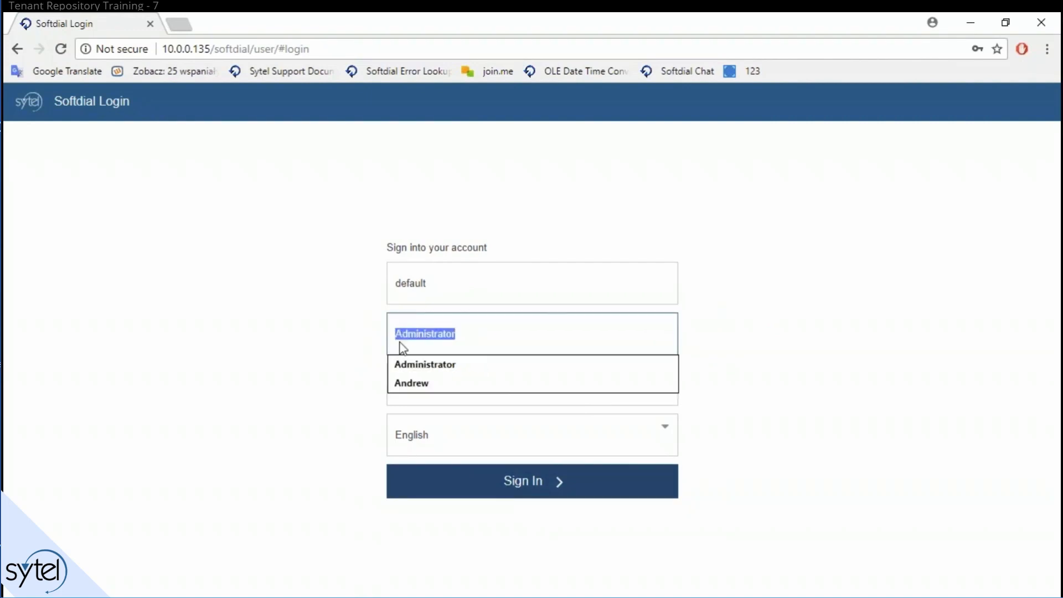
click(811, 301)
click(509, 479)
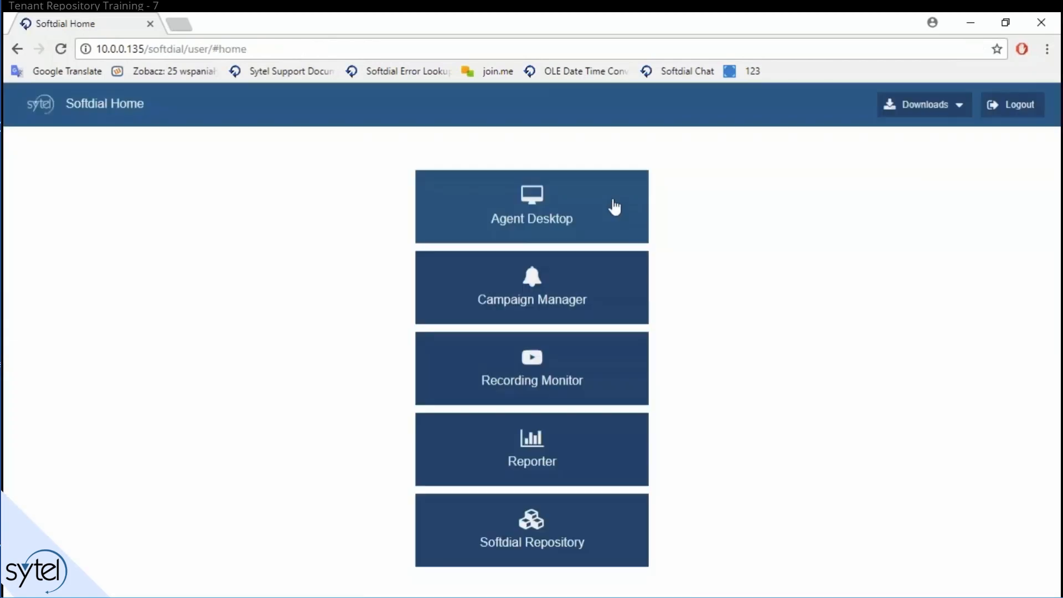
click(597, 556)
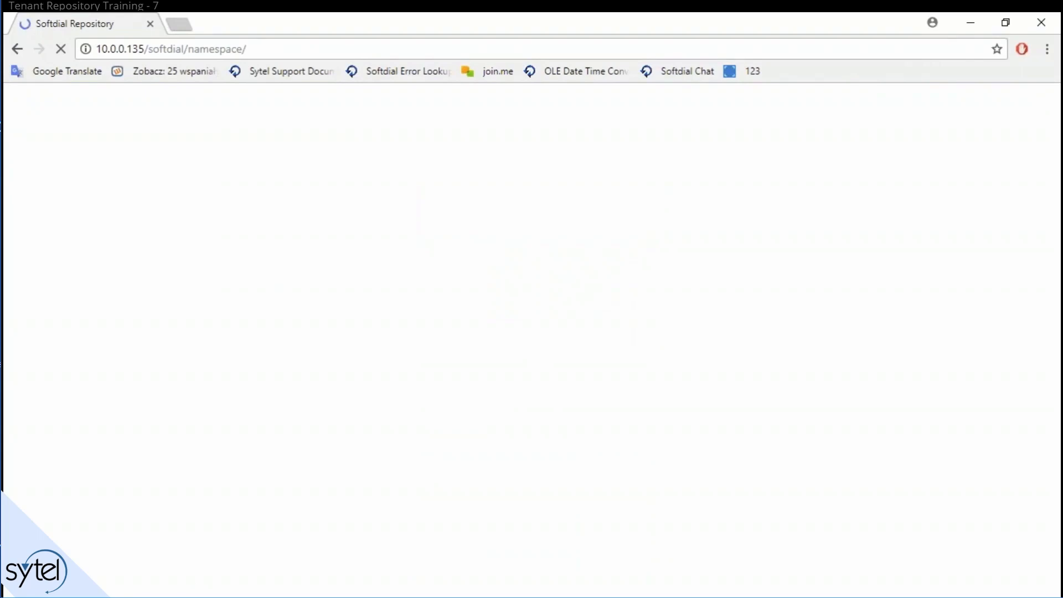
click(176, 145)
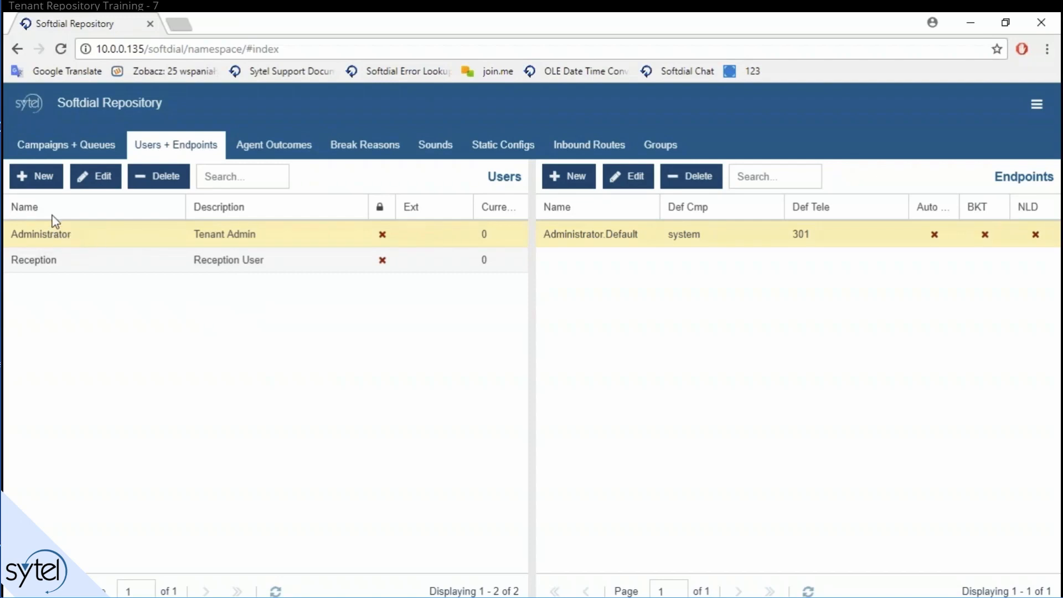
Step: Add a new user with the agent's first name as username and description, plus a password
click(47, 183)
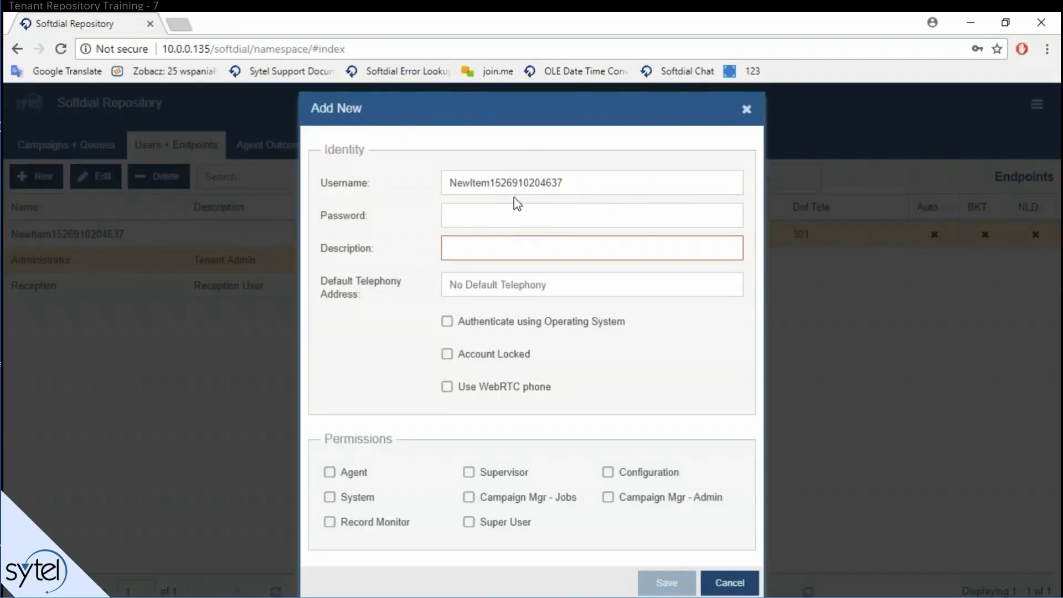
double_click(549, 180)
text(Andrew)
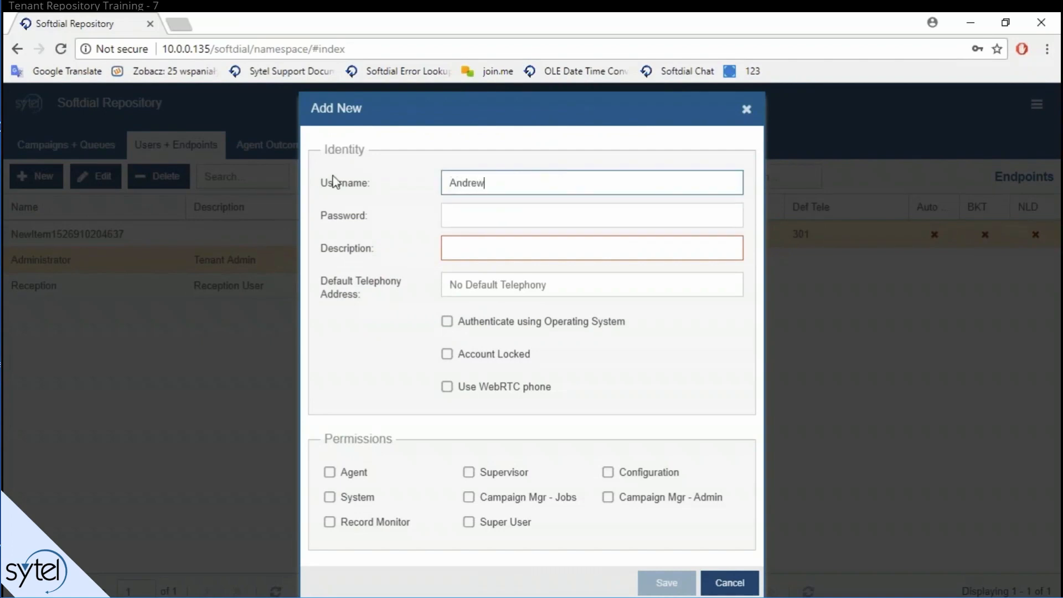
key(Tab)
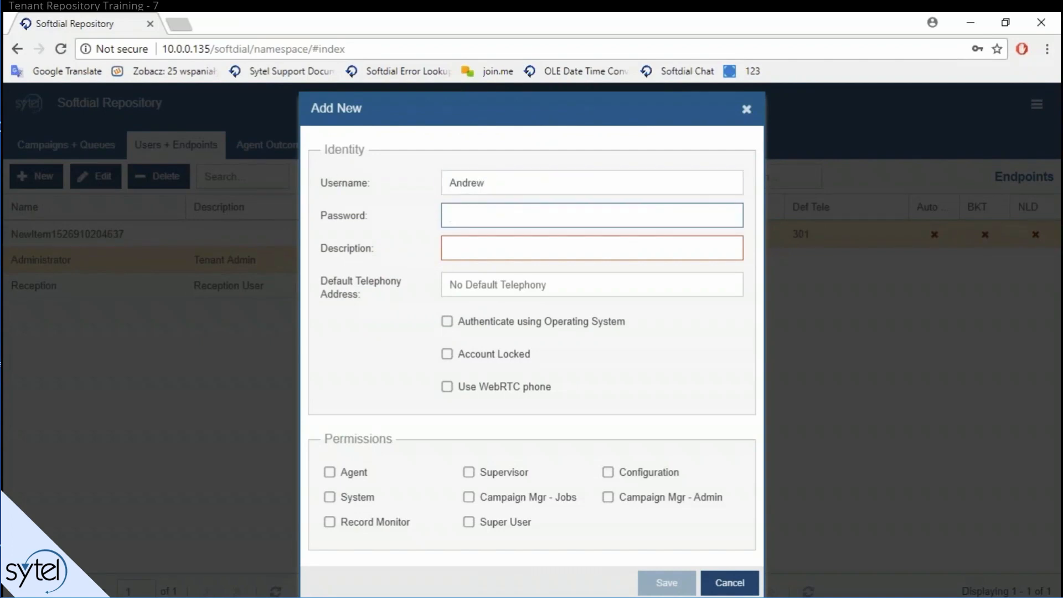
text(p)
key(Tab)
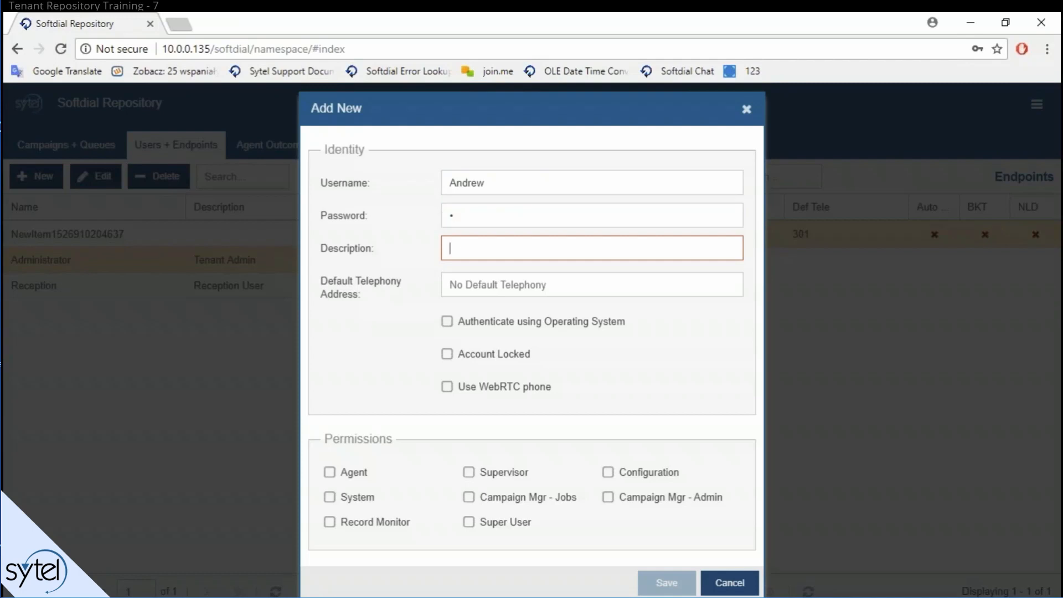
text(Andrew)
key(Tab)
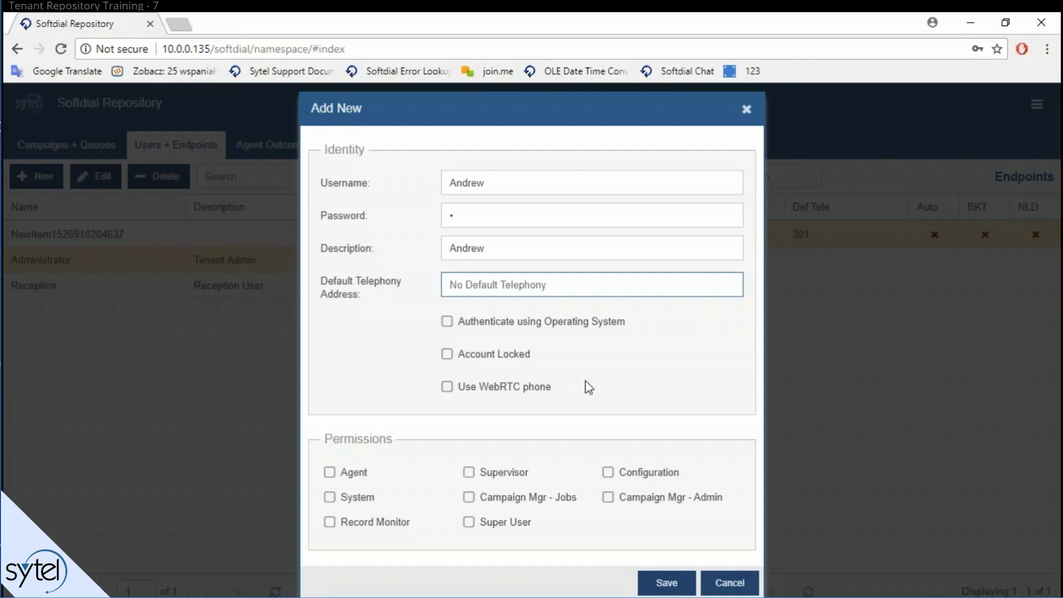
Step: Turn operating-system authentication on, then back off, so it stays unchecked
click(506, 323)
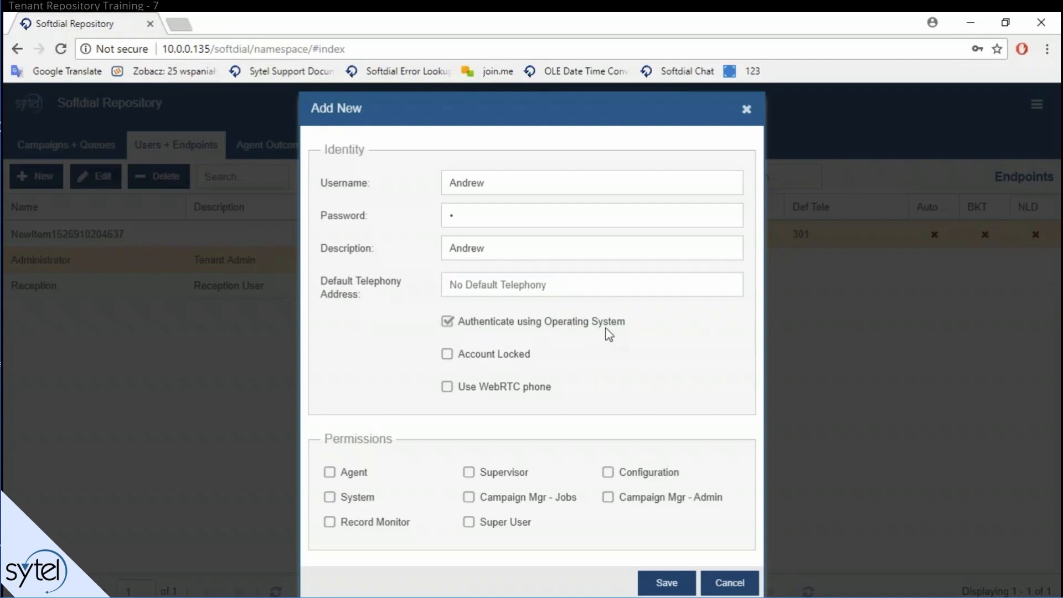
click(549, 324)
double_click(474, 354)
click(453, 356)
Step: Tick Super User so all eight permissions are granted, with WebRTC left off
click(496, 520)
click(448, 389)
click(447, 387)
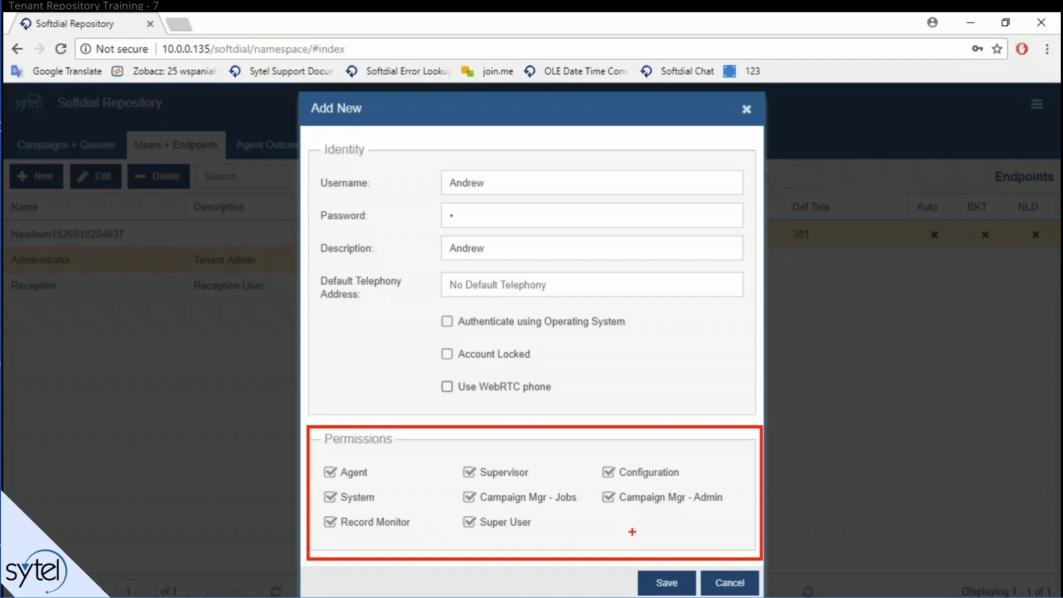
key(Escape)
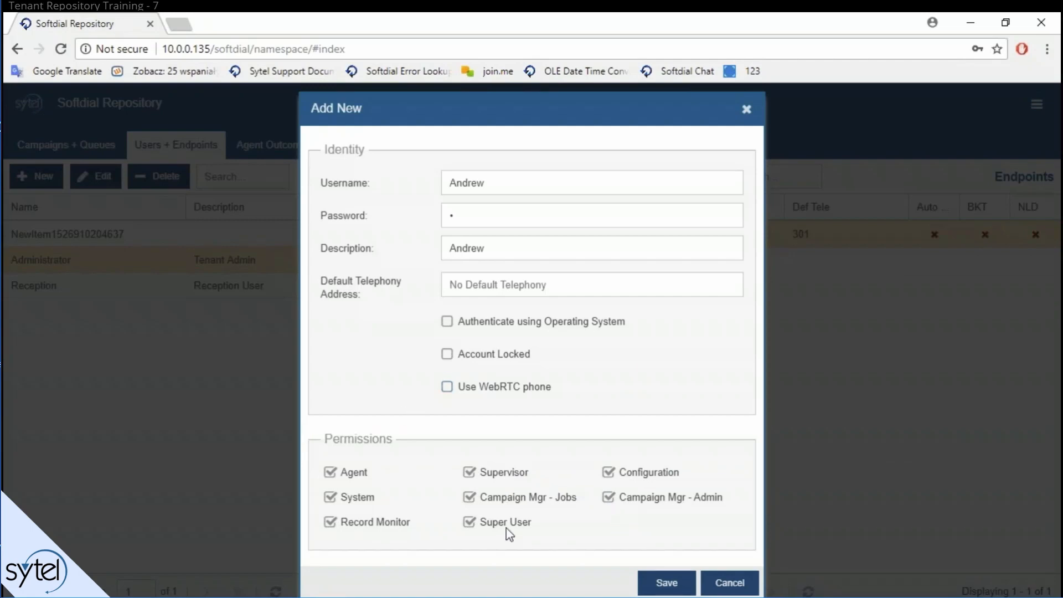
click(504, 528)
click(489, 526)
Step: Save the new user, show its empty Endpoints panel, and start a new endpoint
click(666, 587)
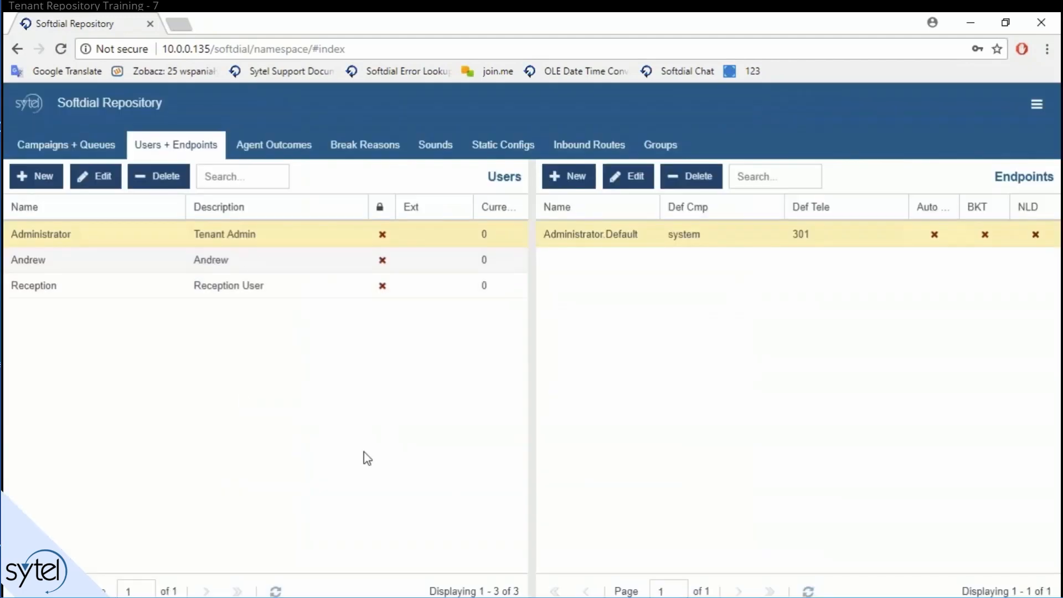
click(34, 260)
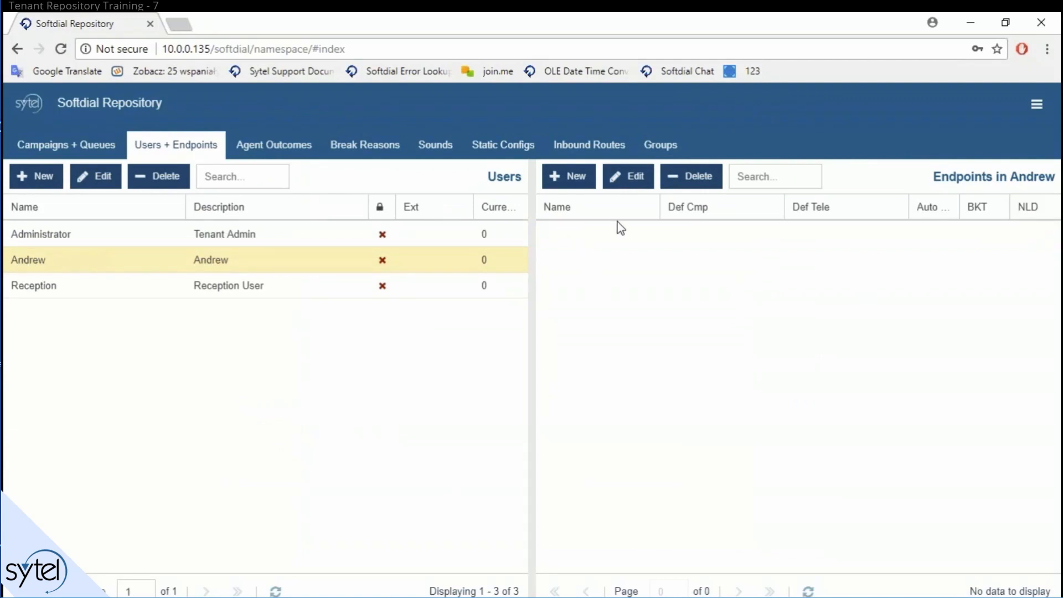
click(569, 176)
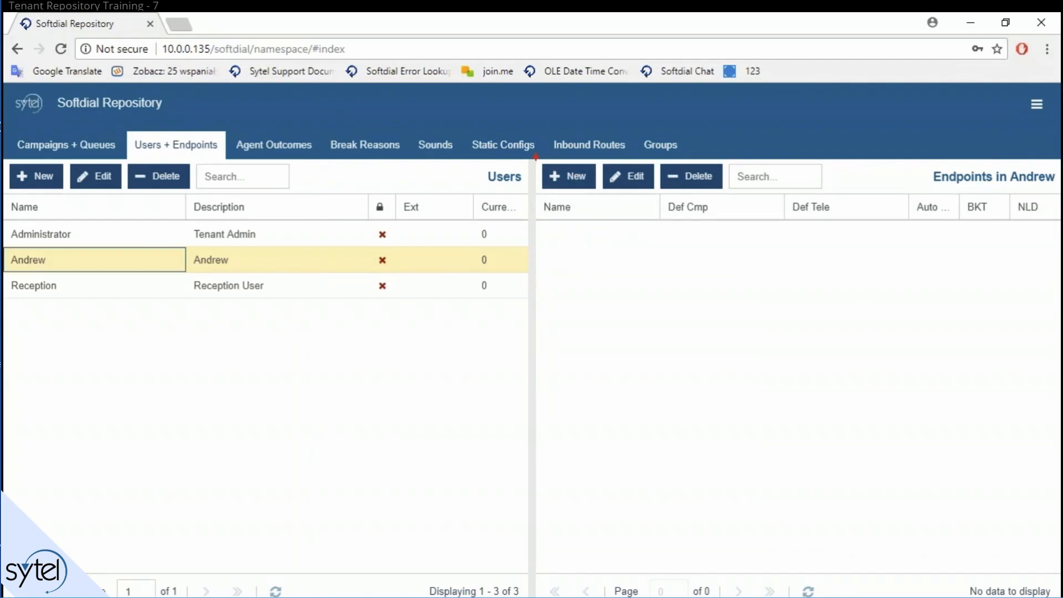
drag(536, 157, 1059, 569)
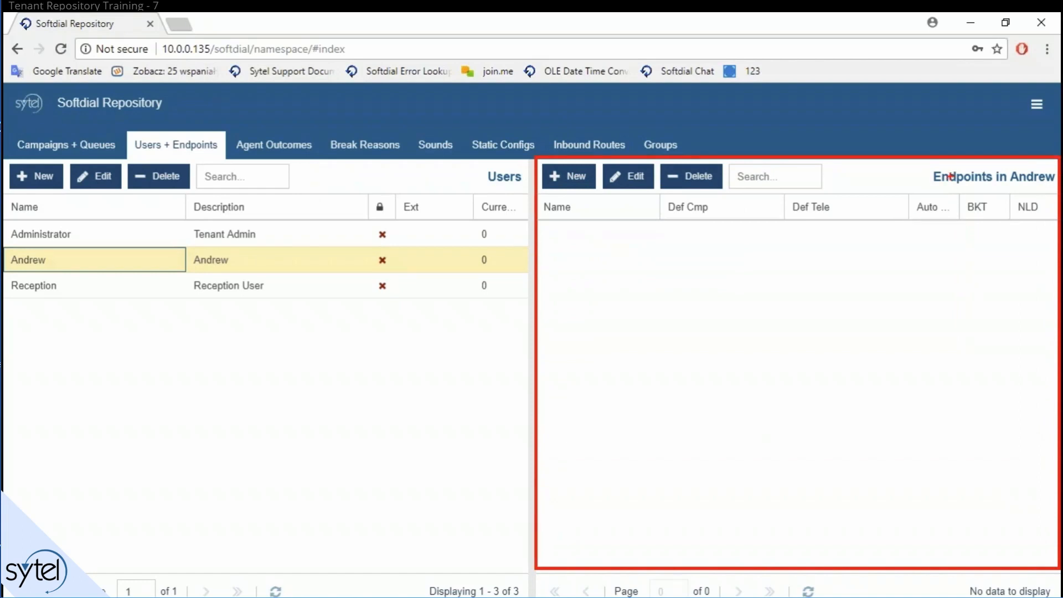
key(Escape)
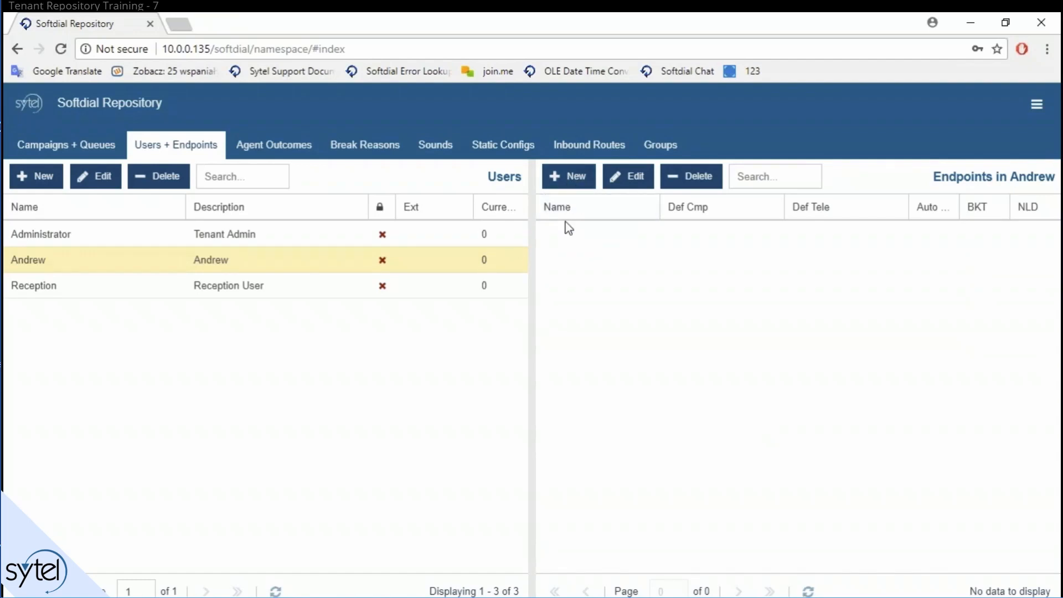
click(566, 177)
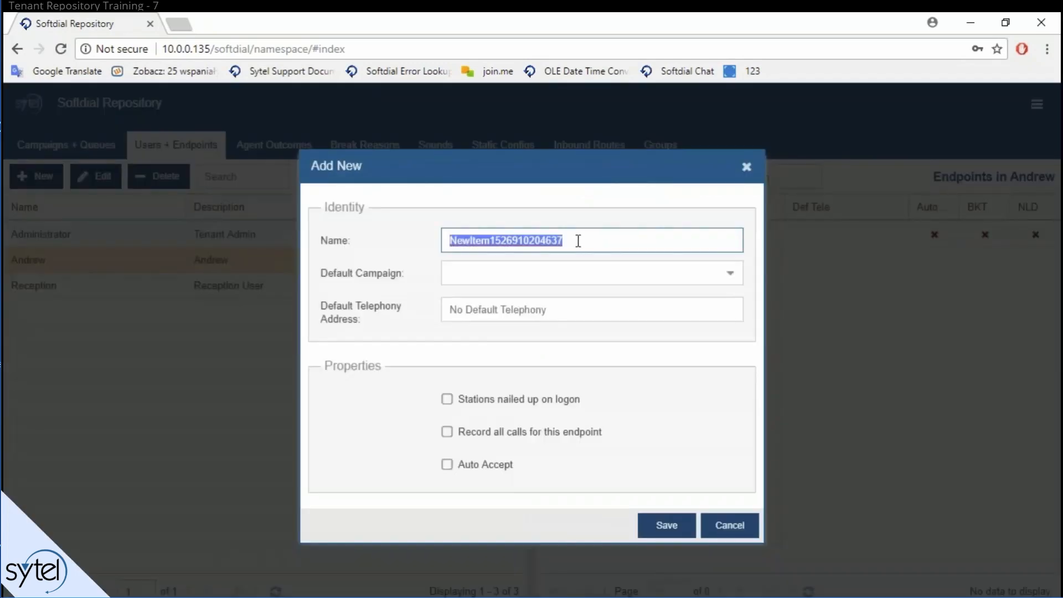
Step: Save a Voice endpoint on the inbound campaign with telephony address 1111
text(Voice)
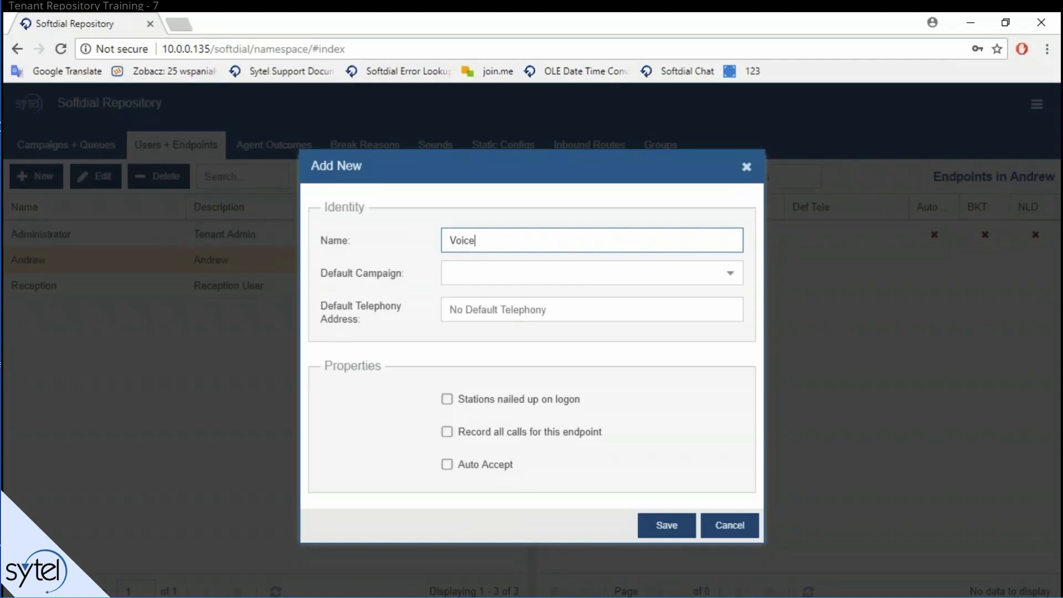
click(498, 273)
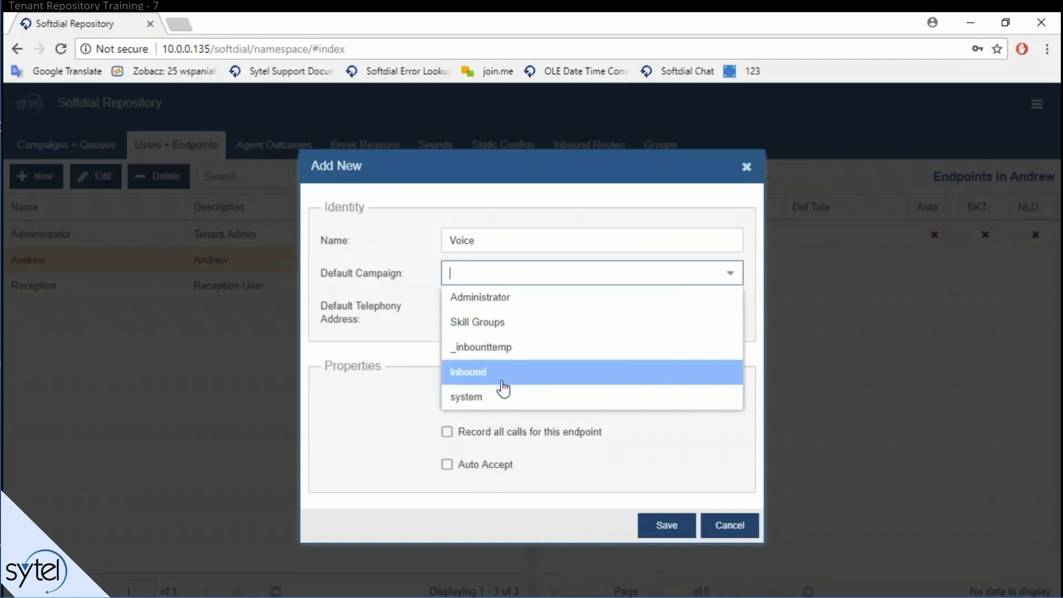
click(492, 372)
click(512, 310)
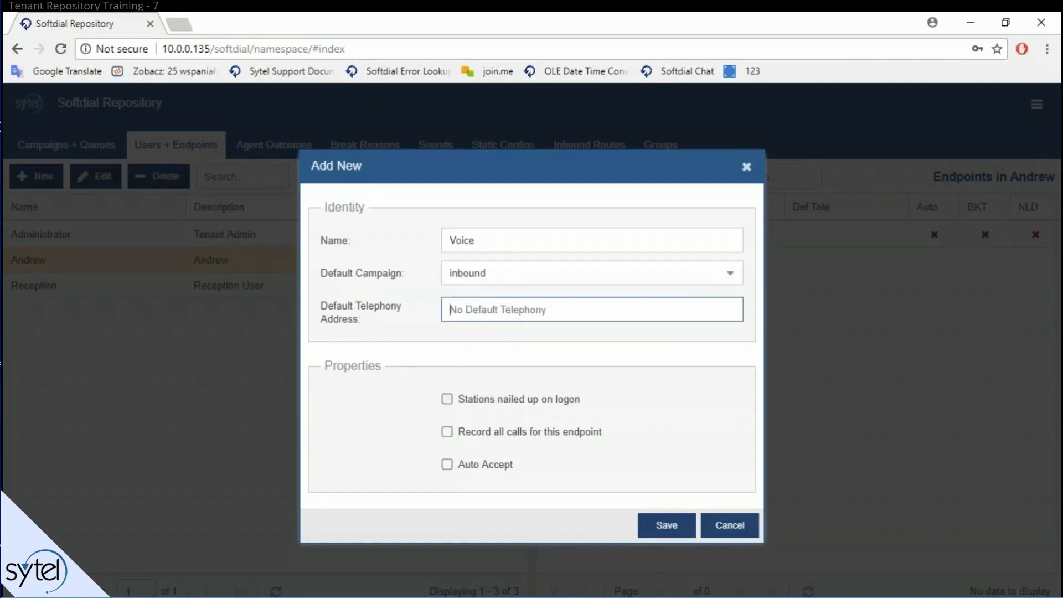
text(1111)
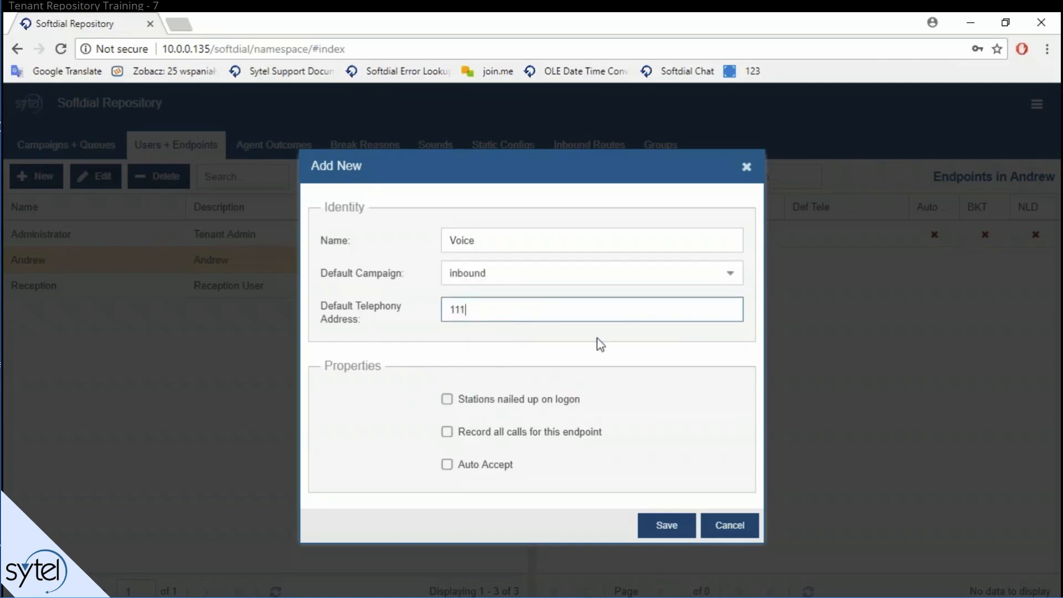
click(642, 526)
Step: Save a Chat endpoint on the chat campaign, with the user's name plus '.Chat' as telephony address
click(573, 177)
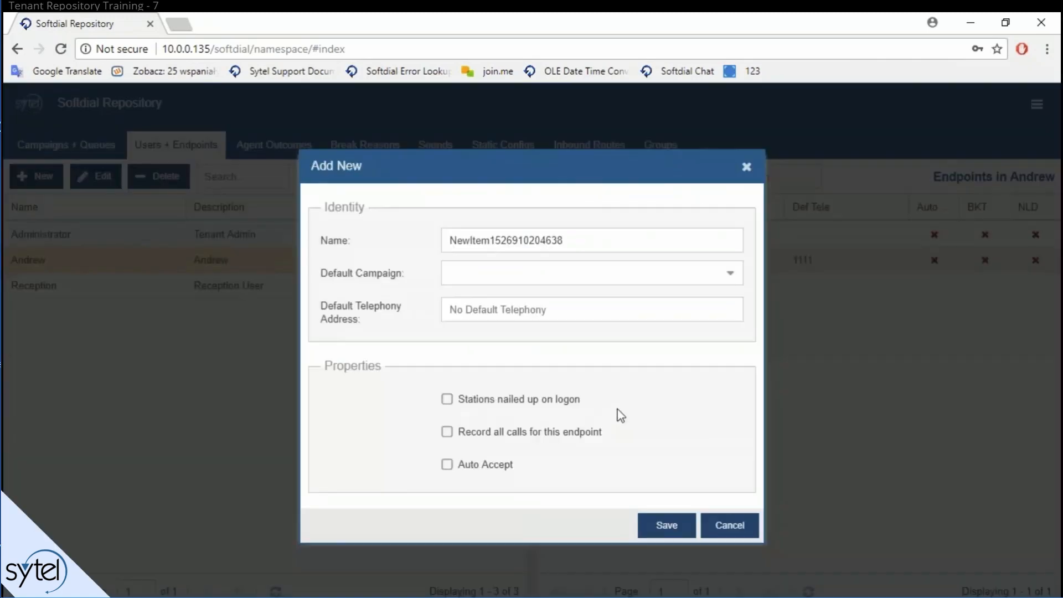
double_click(596, 236)
text(Chat)
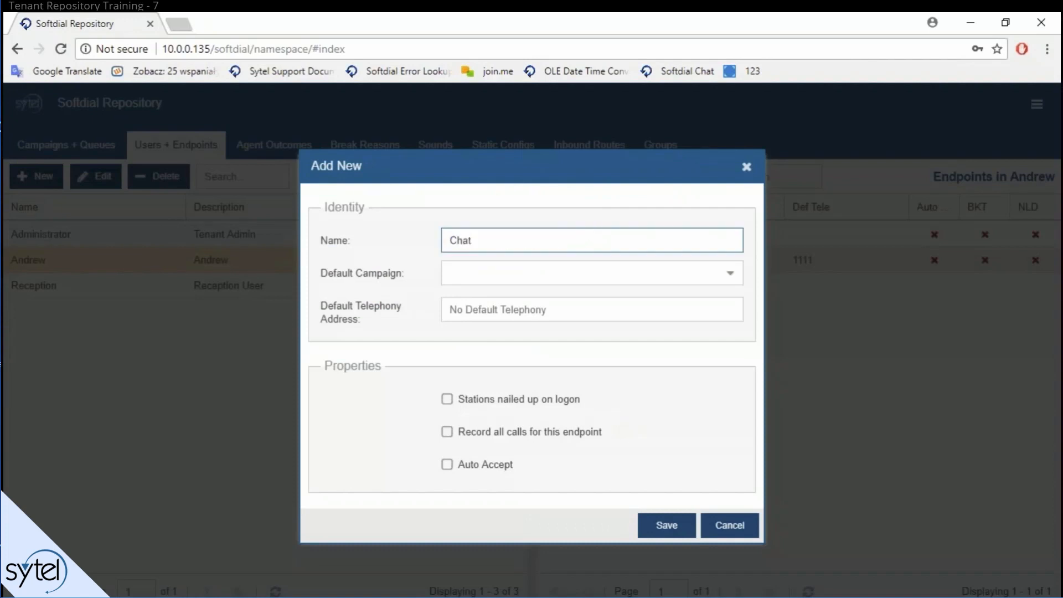
click(732, 272)
text(chat)
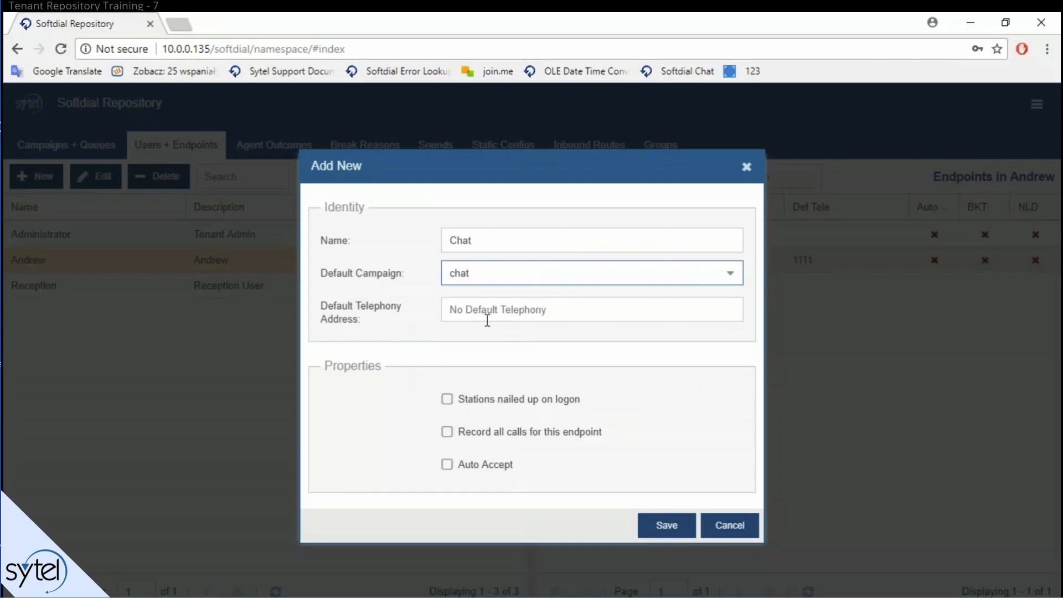
click(508, 312)
text(Chat)
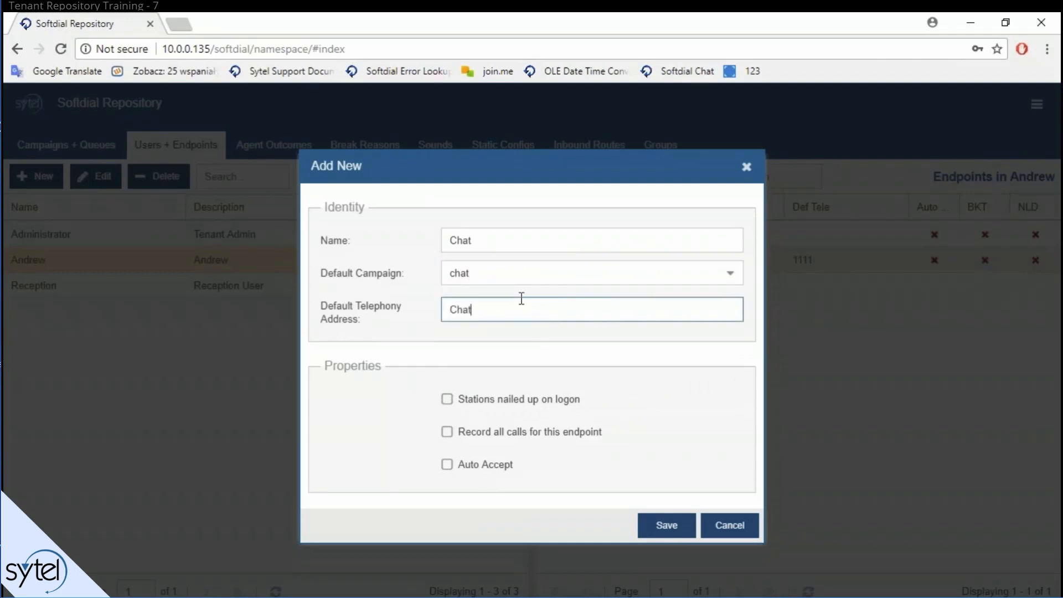
key(Home)
text(Andrew.)
click(675, 527)
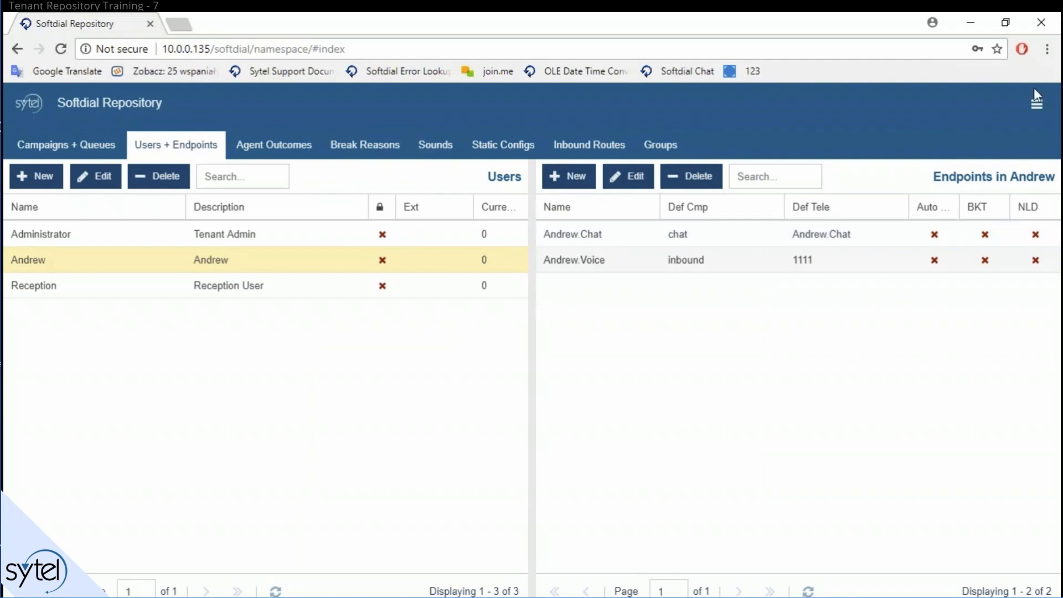
Step: Open the page navigation list, then close the user menu, landing on the Break Reasons tab
click(1036, 104)
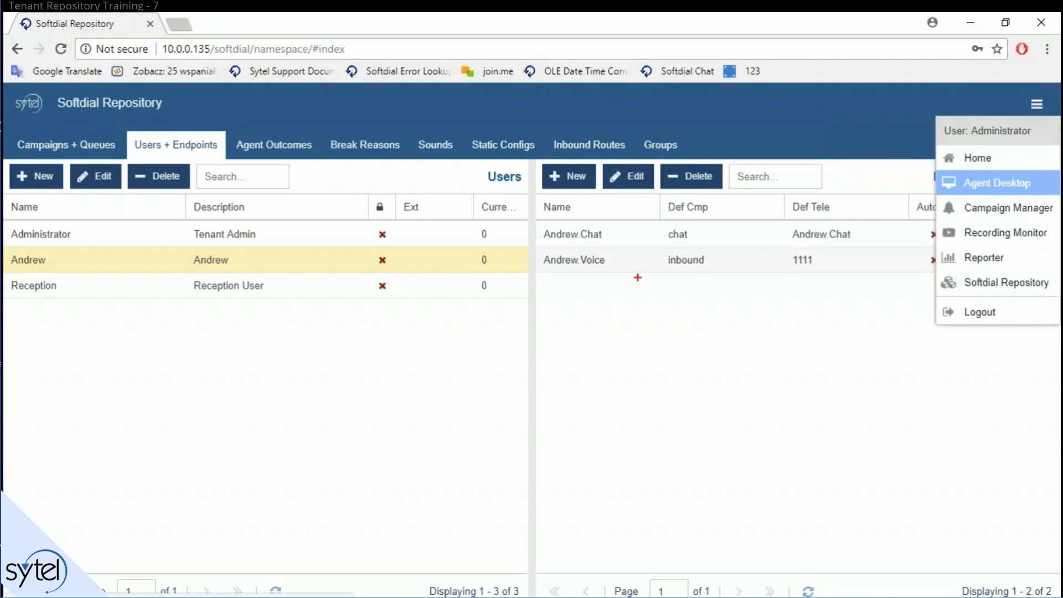
drag(535, 219, 664, 276)
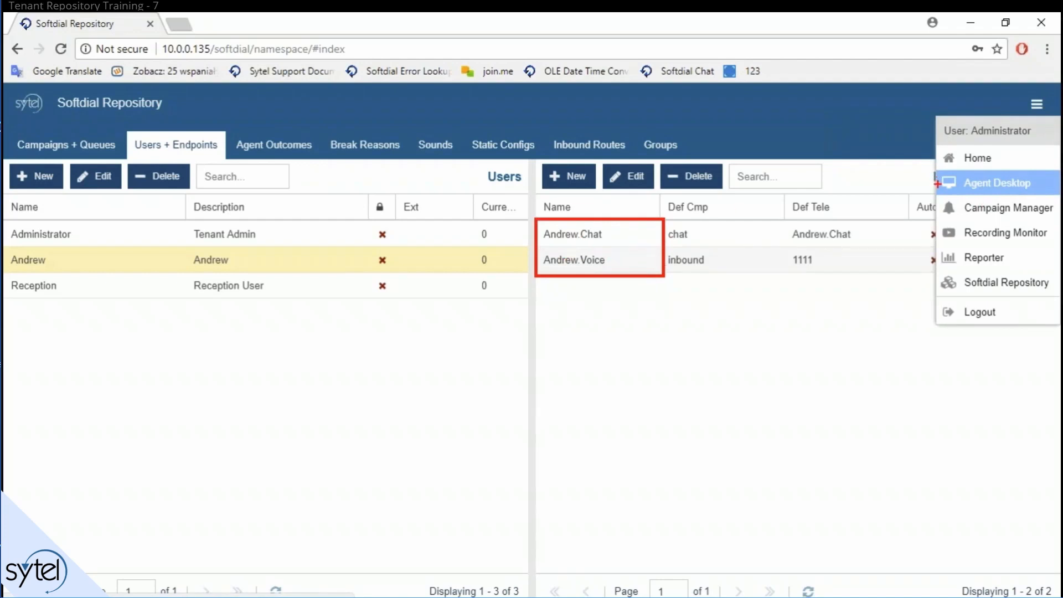
drag(939, 183, 662, 247)
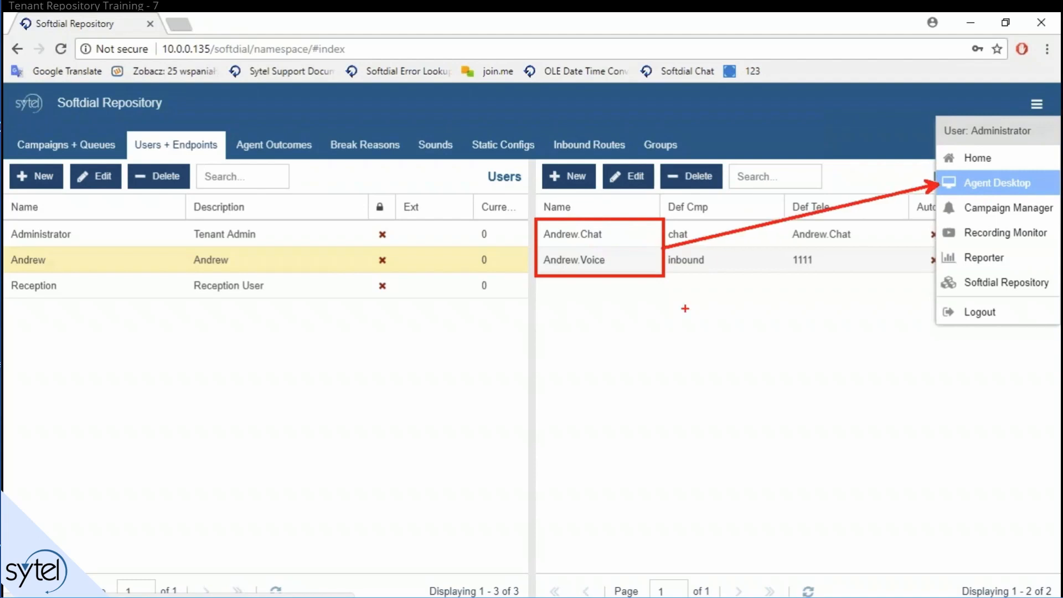
key(Escape)
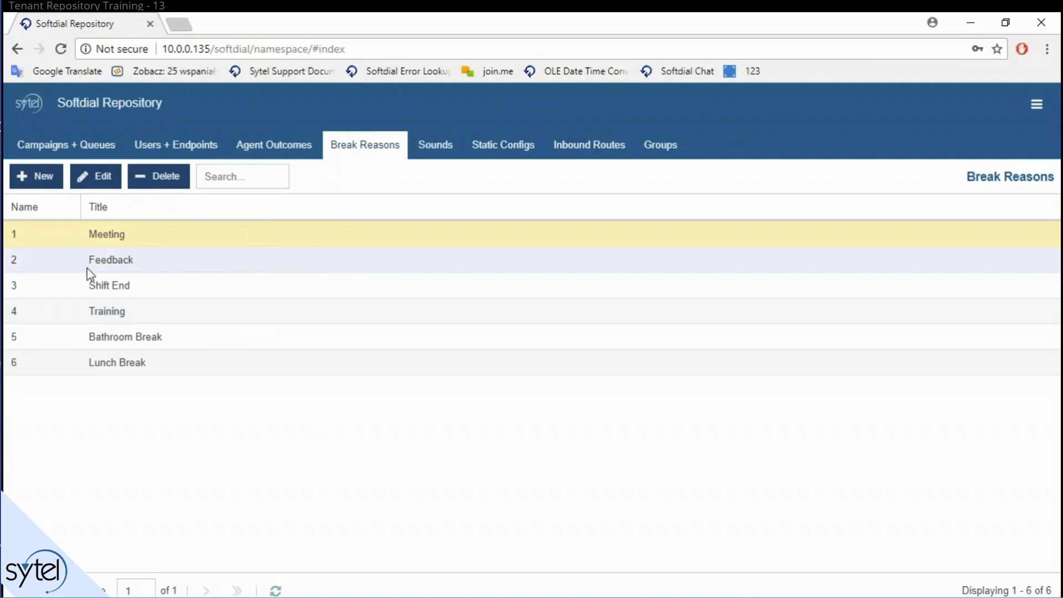
Step: Select the Shift End break reason among the six listed
key(ctrl+2)
key(Escape)
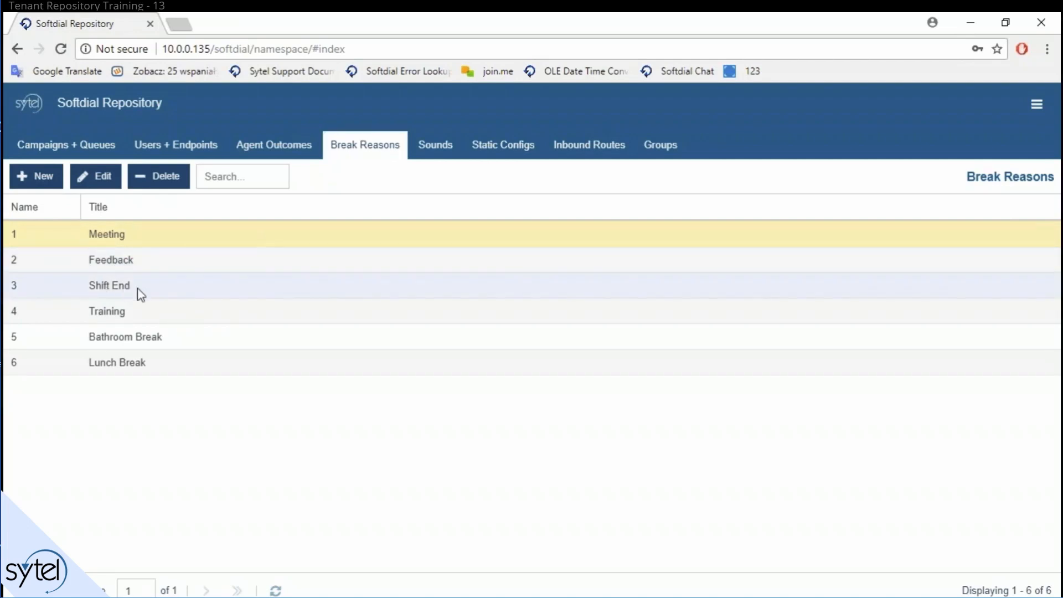
click(270, 281)
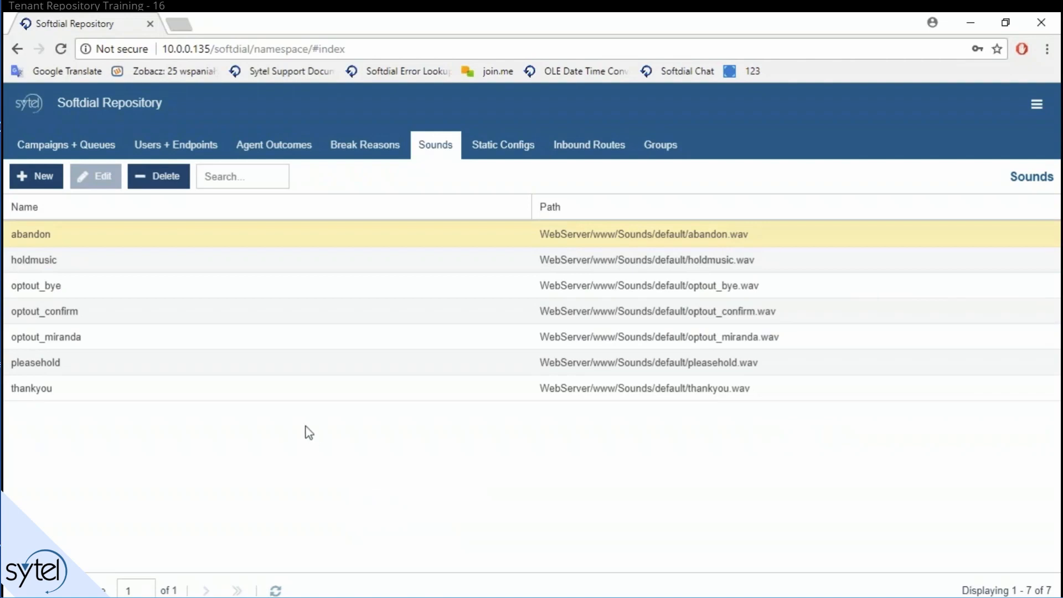
Step: Go to the Sounds list of seven default .wav files and open the Add New upload form
key(ctrl+2)
mouse_move(5, 218)
mouse_down()
mouse_move(446, 323)
mouse_move(797, 422)
mouse_move(857, 405)
mouse_move(102, 404)
mouse_up()
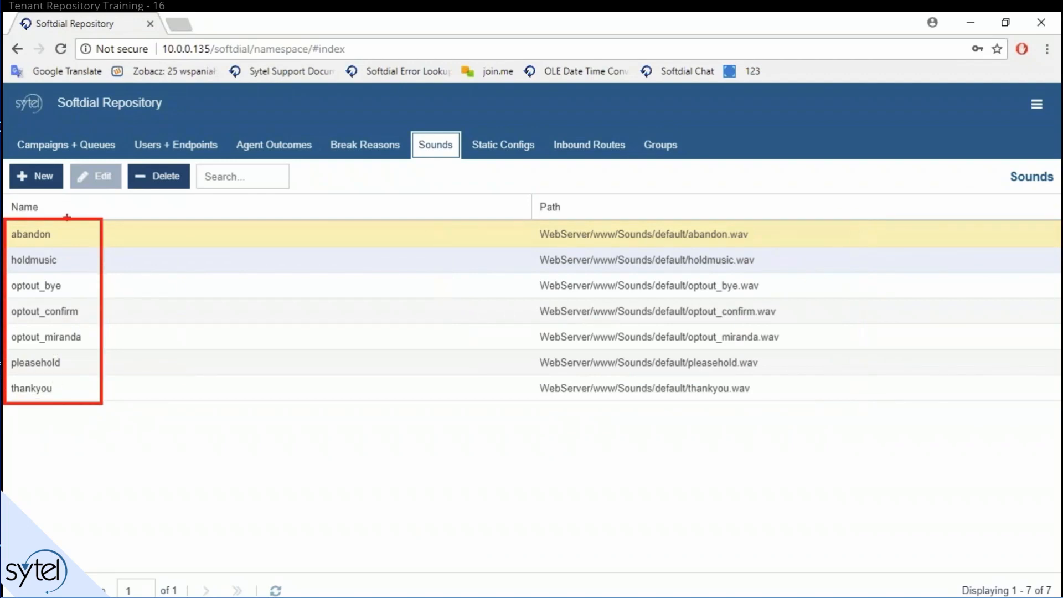
drag(85, 153, 75, 218)
drag(233, 505, 103, 368)
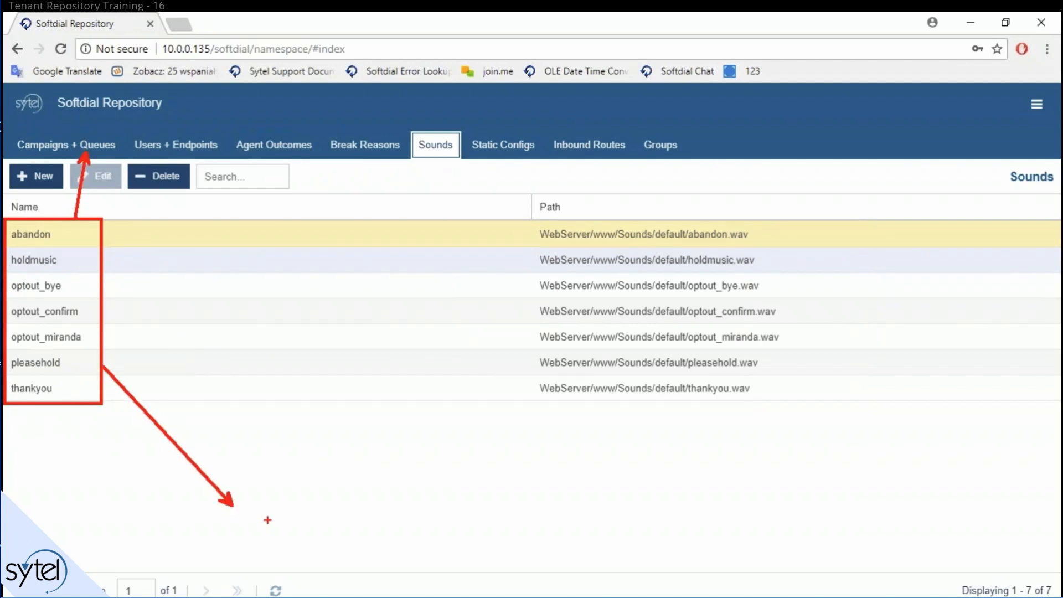
click(242, 506)
text(Scripter)
key(Escape)
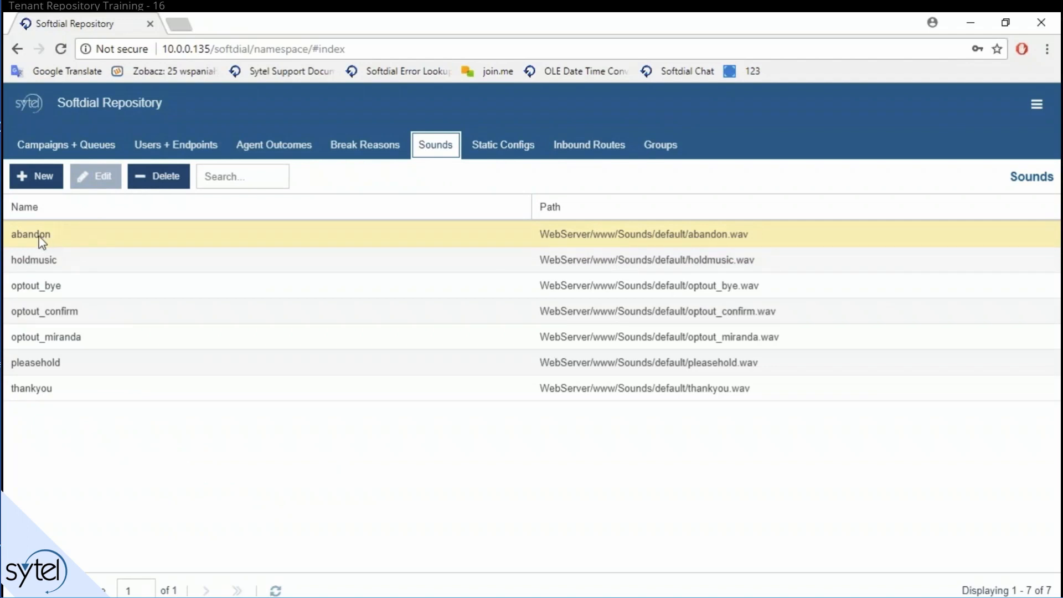
click(162, 239)
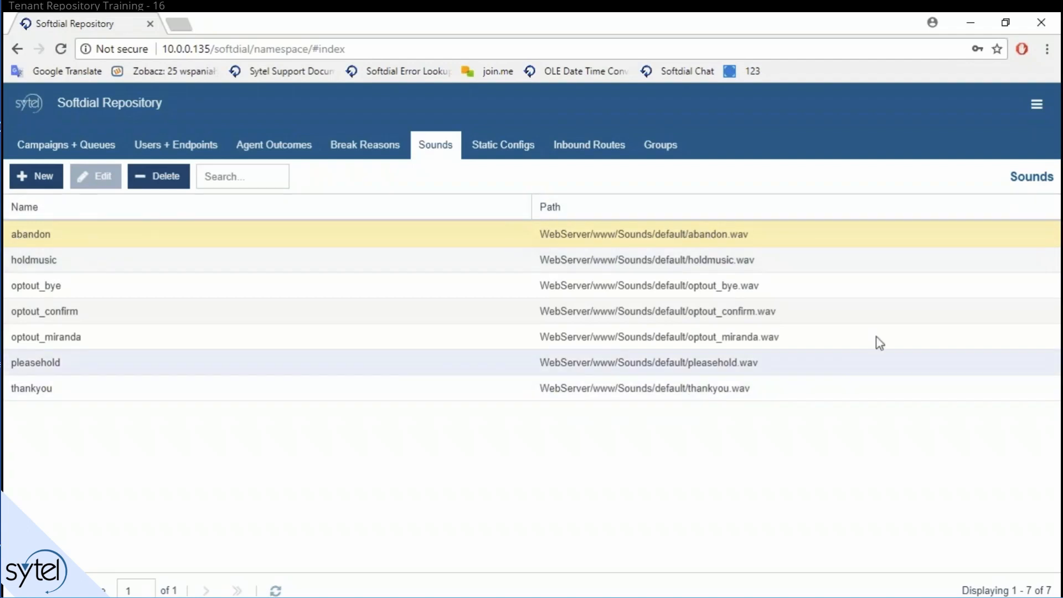
click(35, 182)
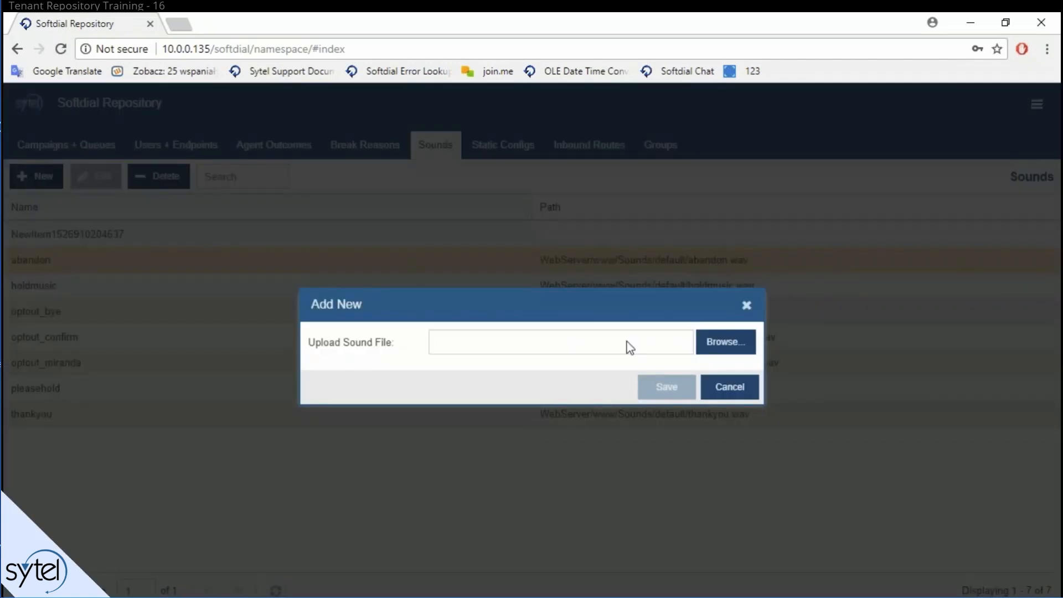
Step: Cancel the new sound upload
click(730, 387)
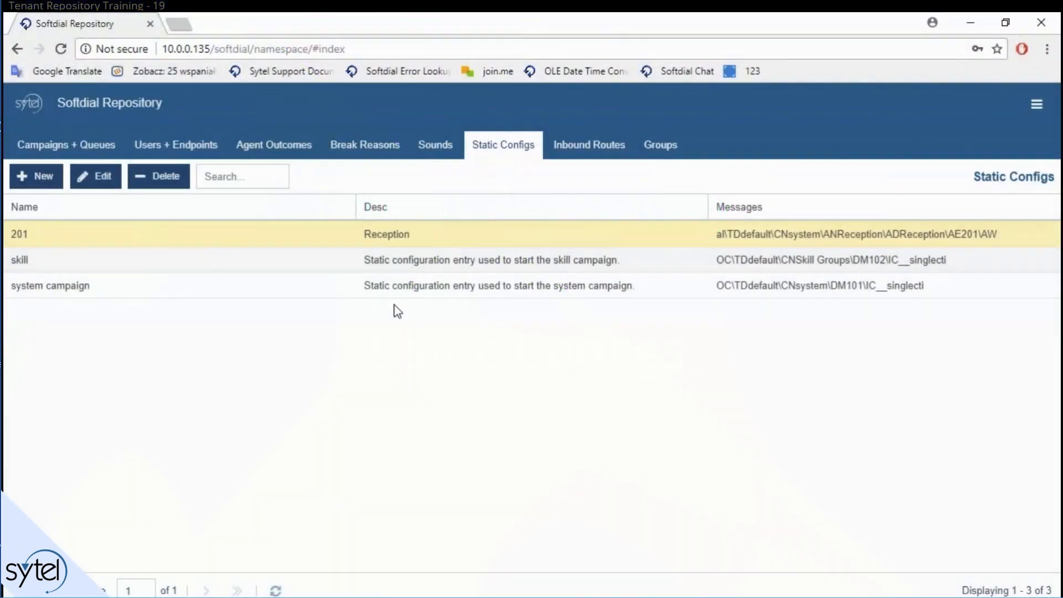
Step: Select the skill static config
click(686, 258)
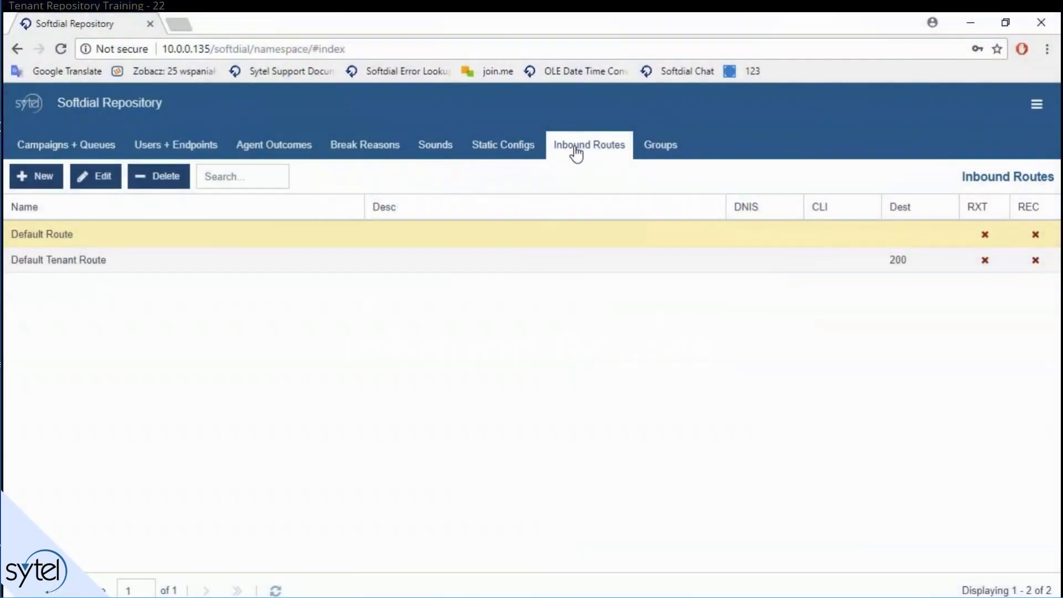
Step: Open the Default Route for editing
click(576, 151)
key(Escape)
double_click(121, 235)
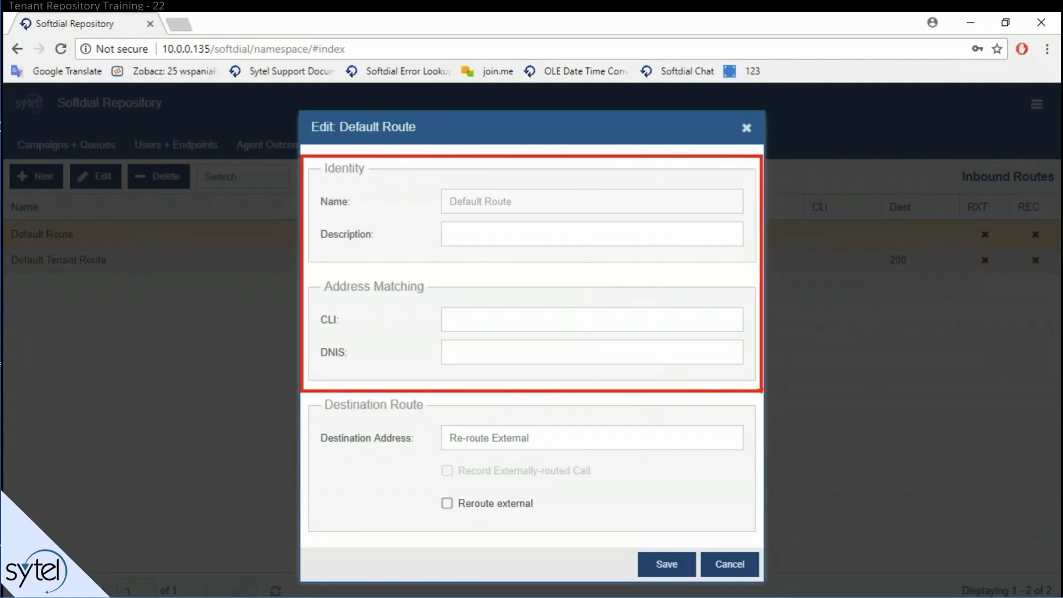
key(e)
drag(307, 396, 762, 537)
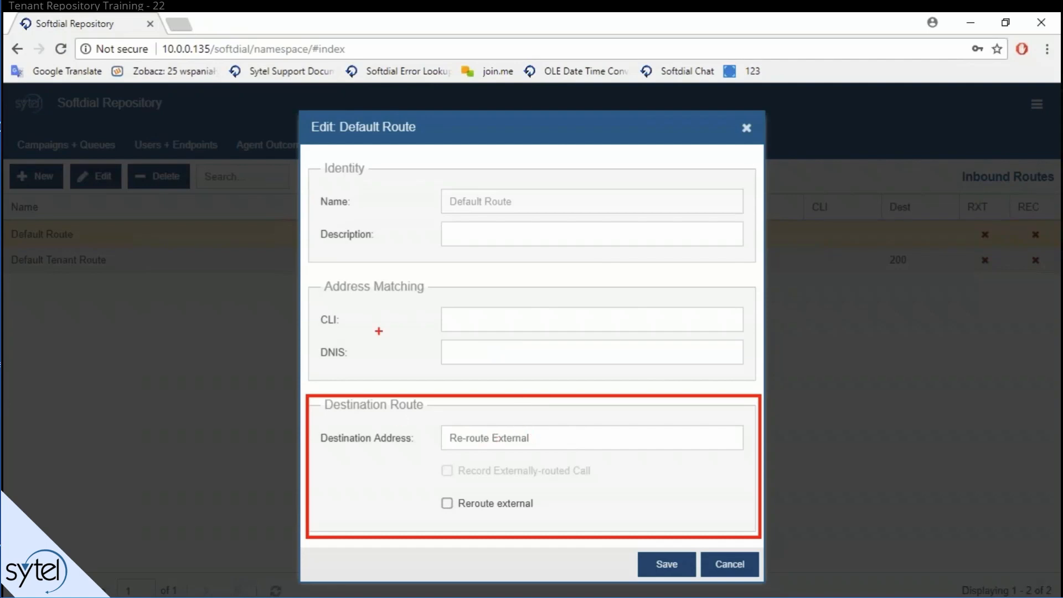
Step: Toggle Reroute external and Record on and back off, leaving both unchecked
click(495, 504)
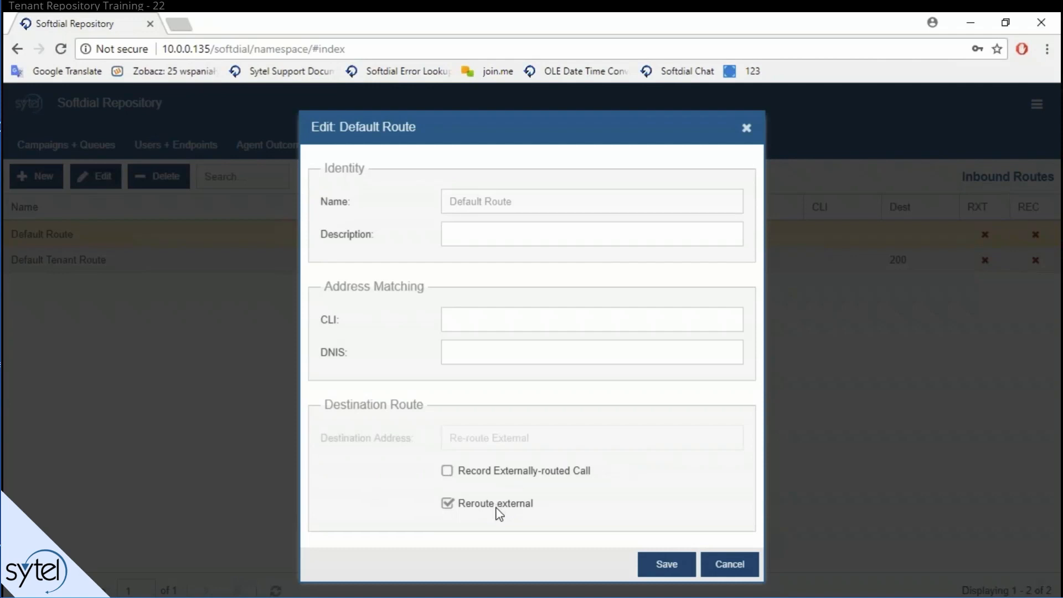
click(504, 472)
click(545, 471)
click(521, 503)
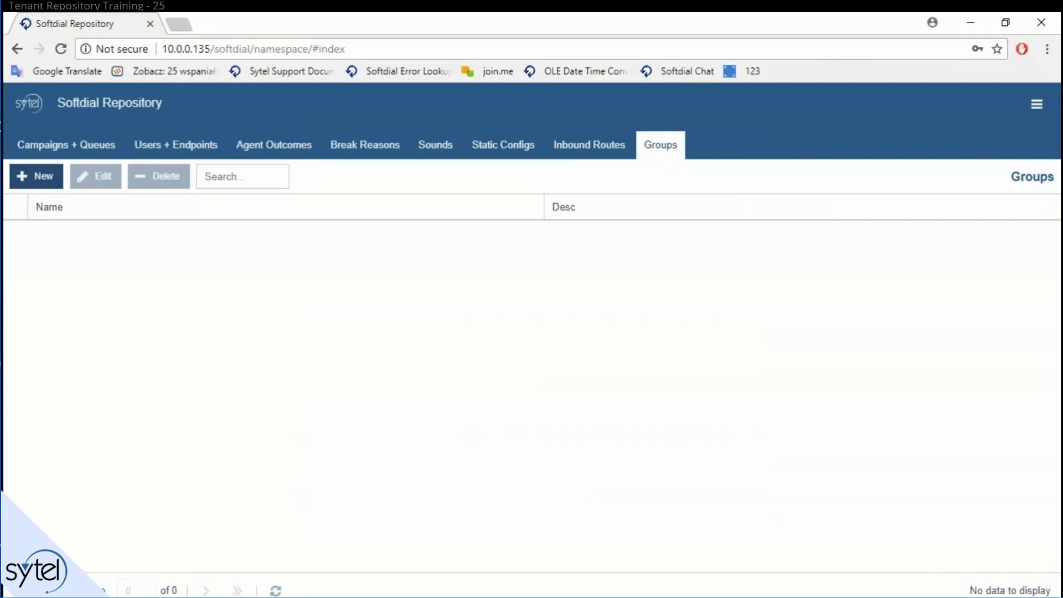
Step: Add a group, replace its default name with 'Office', and save it without members
click(33, 177)
drag(659, 176, 650, 184)
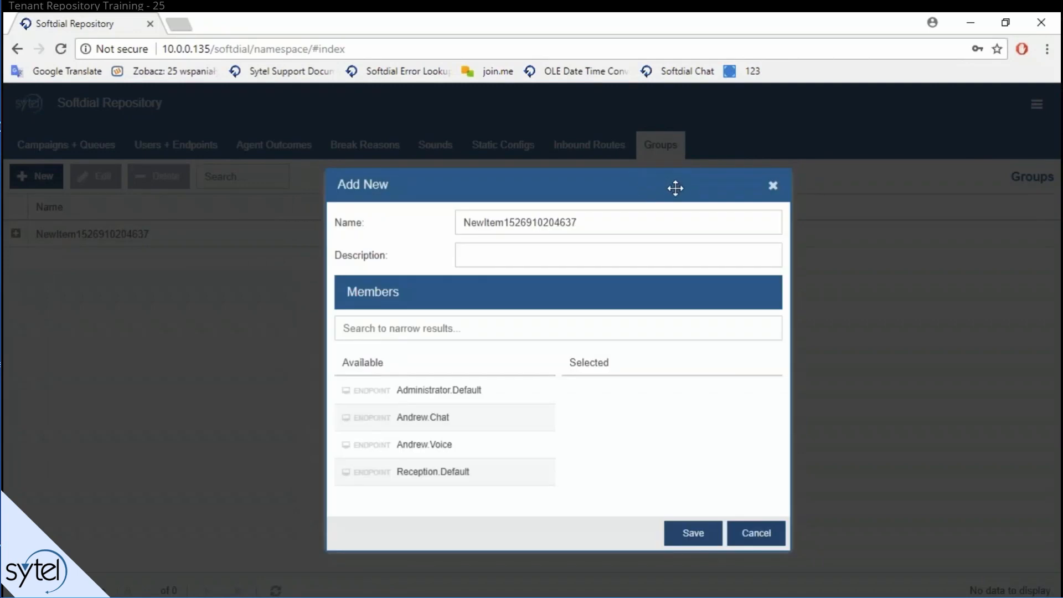
drag(587, 223, 263, 241)
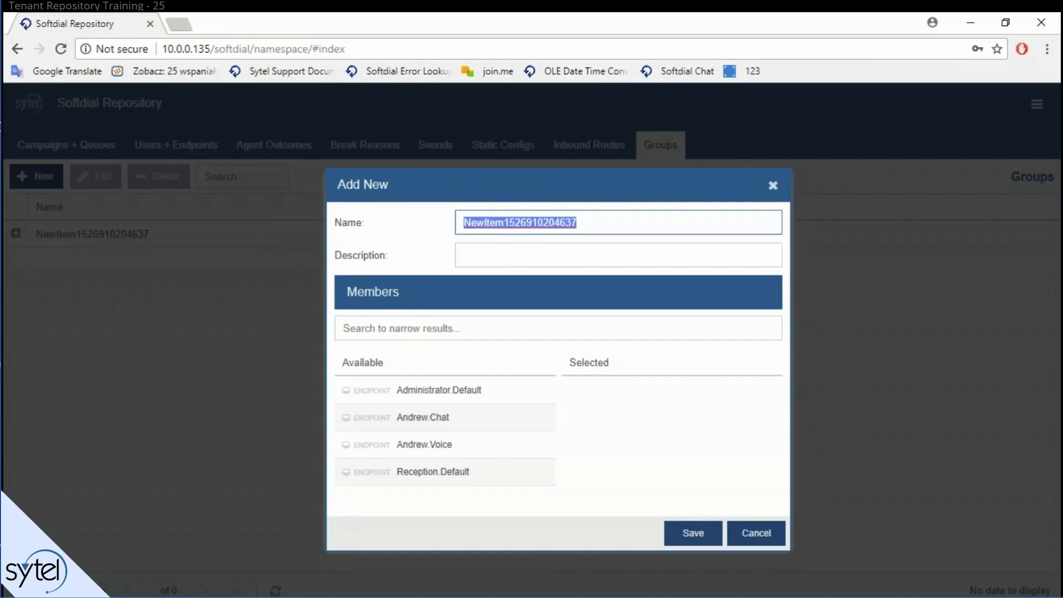
text(Of)
key(BackSpace)
key(BackSpace)
text(Of)
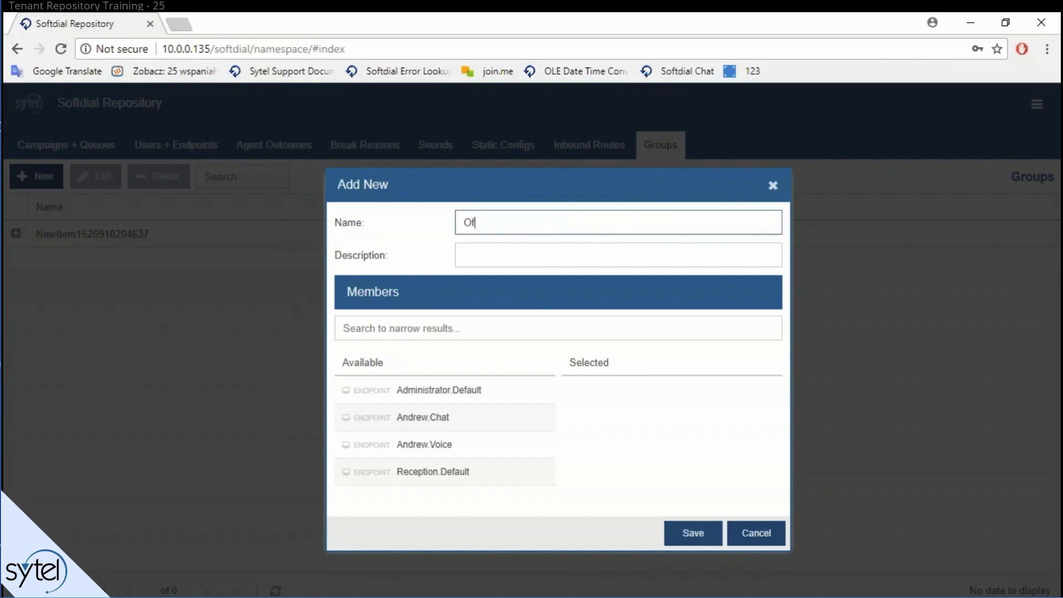
text(fice)
click(688, 533)
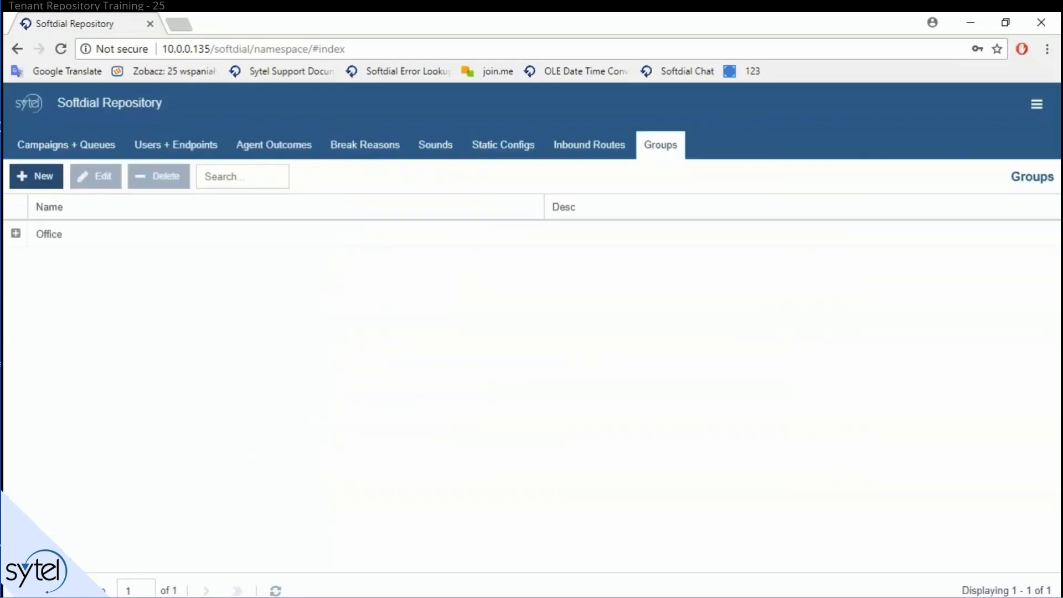
Step: Create two new groups named Reception and Sales, saving each one
click(49, 175)
double_click(534, 205)
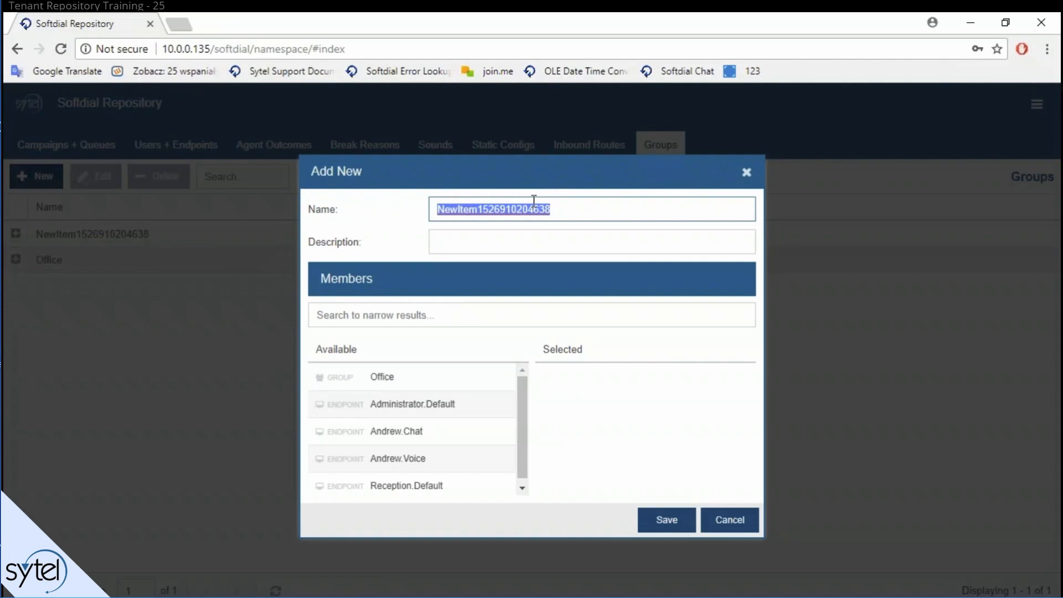
text(Reception)
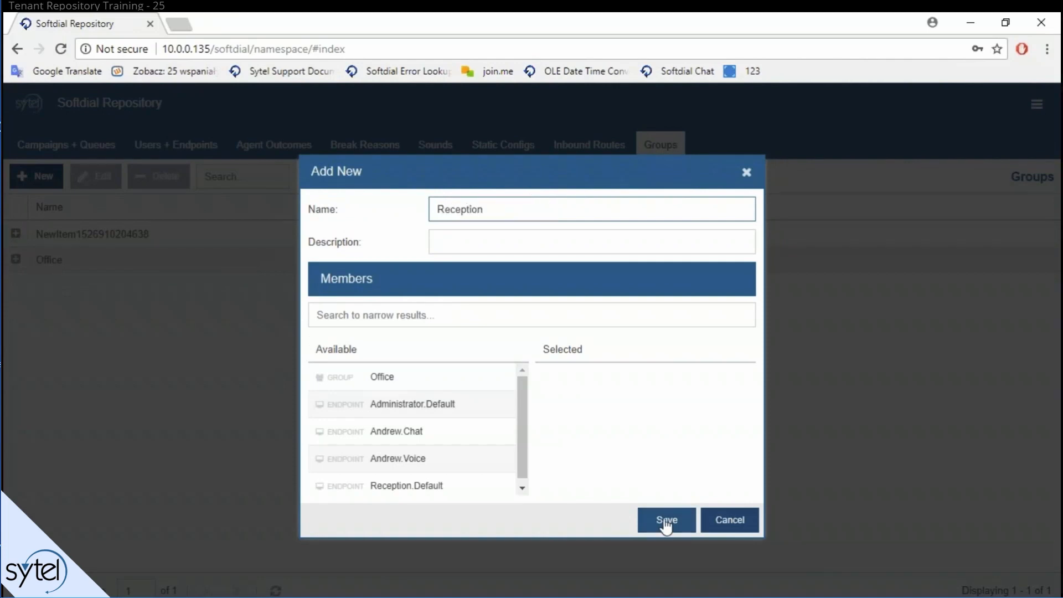
click(666, 523)
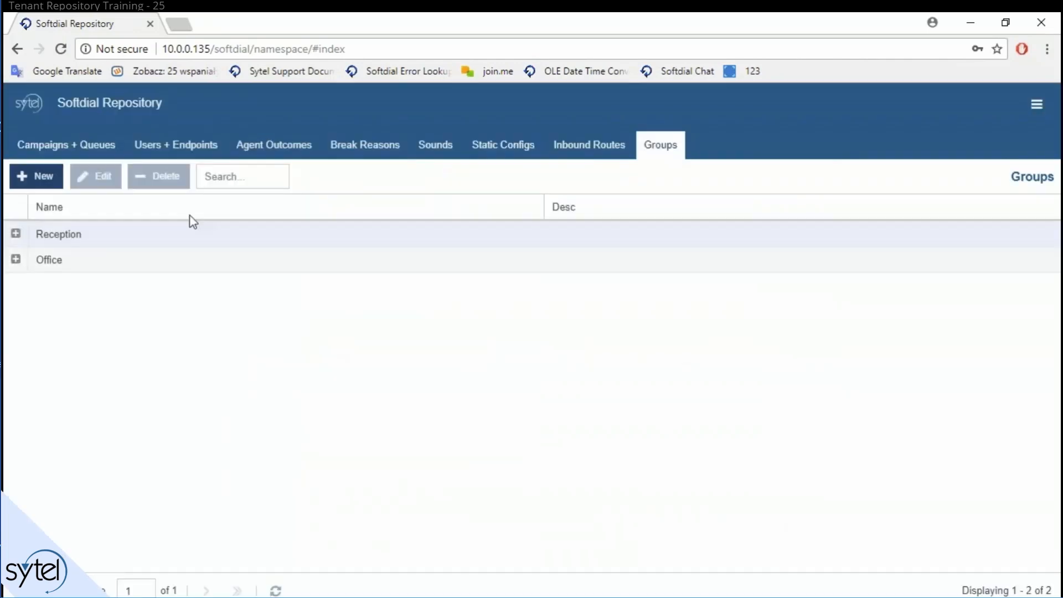
click(40, 176)
double_click(581, 209)
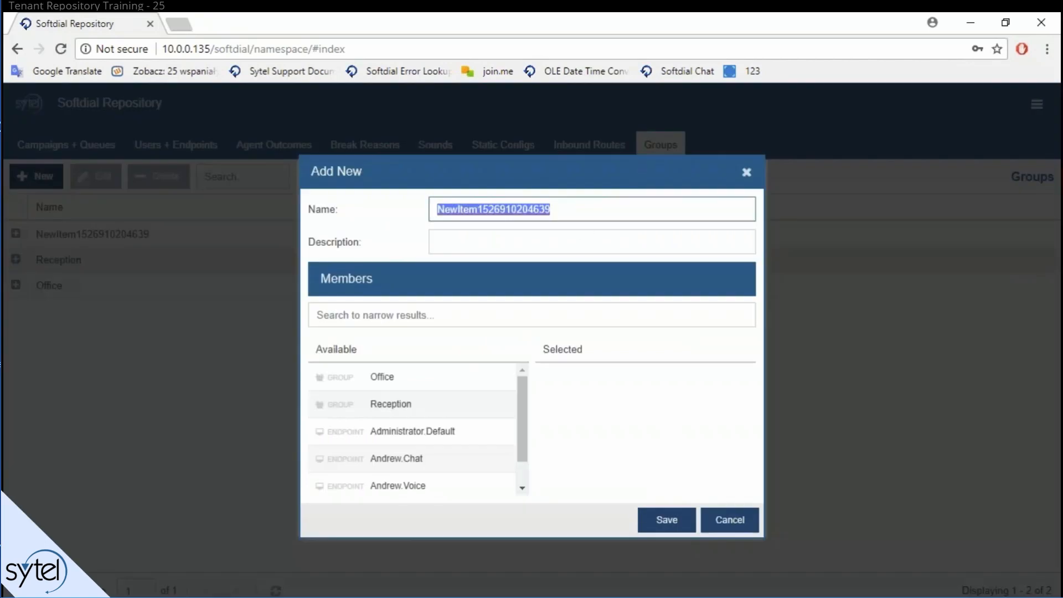
text(Sales)
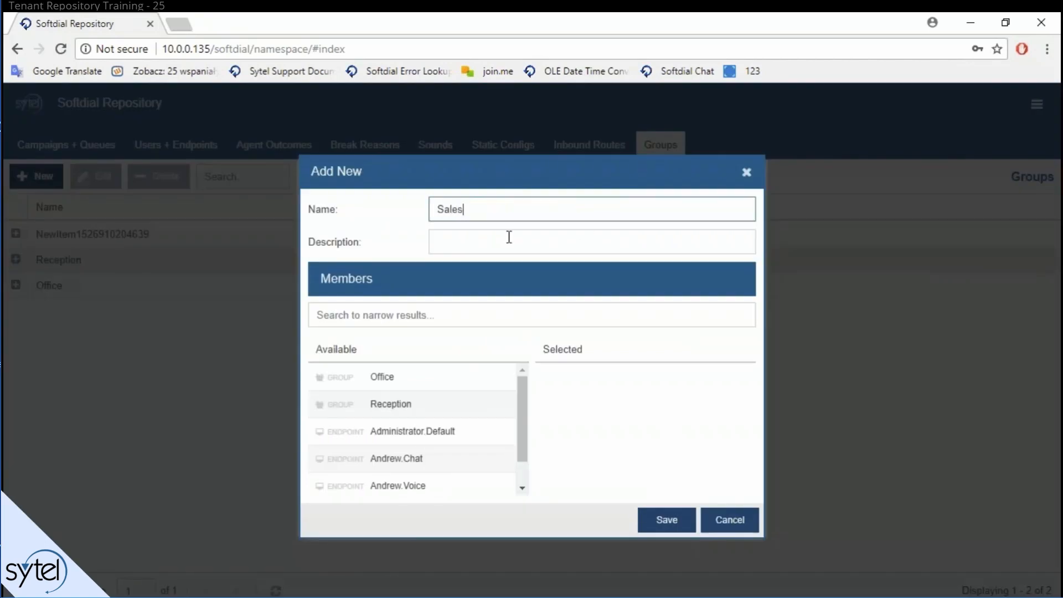
click(672, 523)
Step: Create and save a new group named Support, then select the Sales group
click(34, 175)
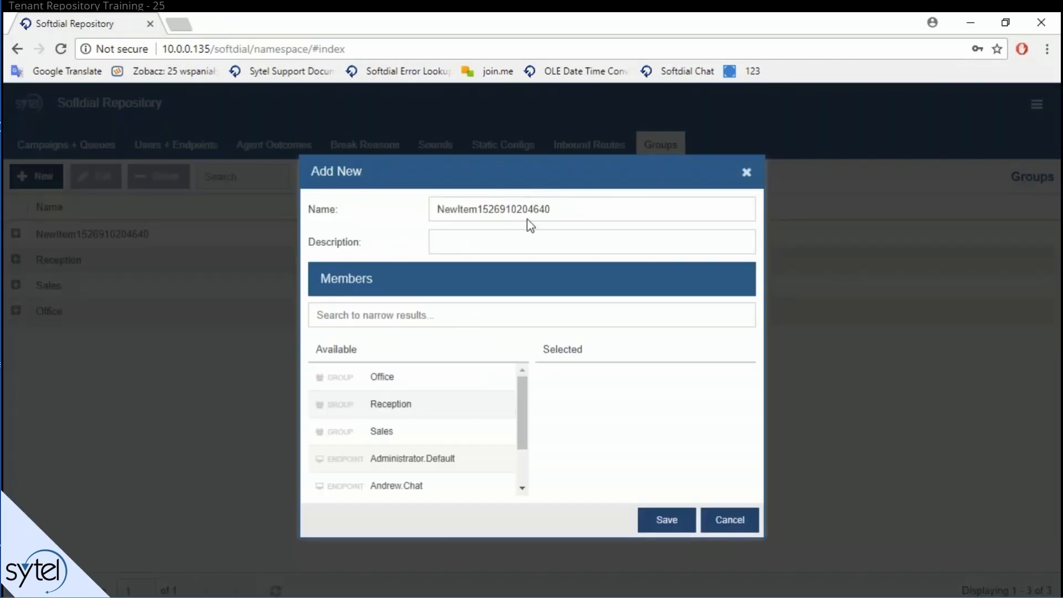
click(562, 209)
double_click(562, 208)
text(Support)
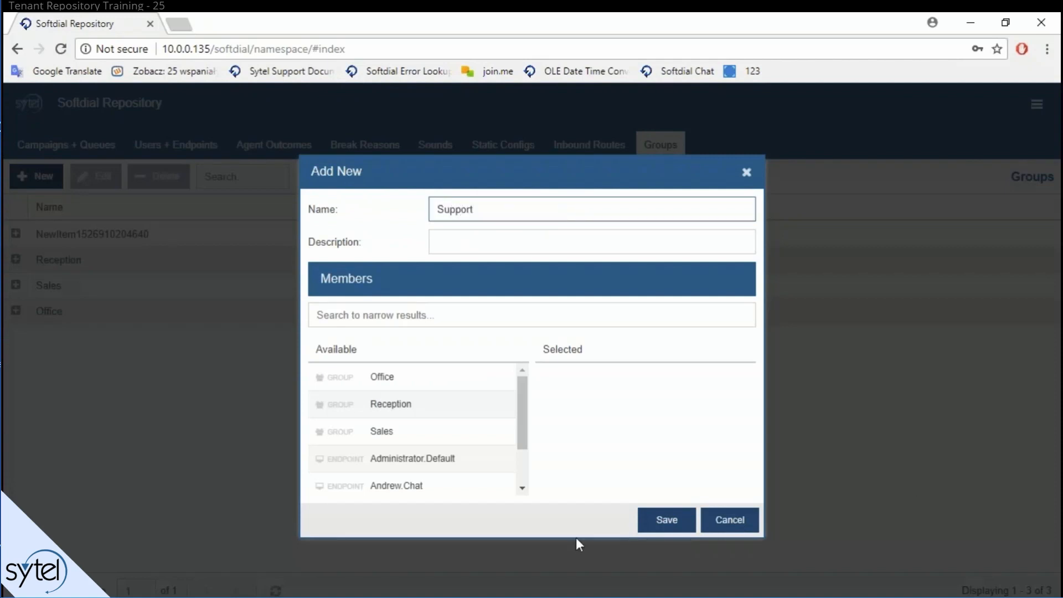
click(667, 520)
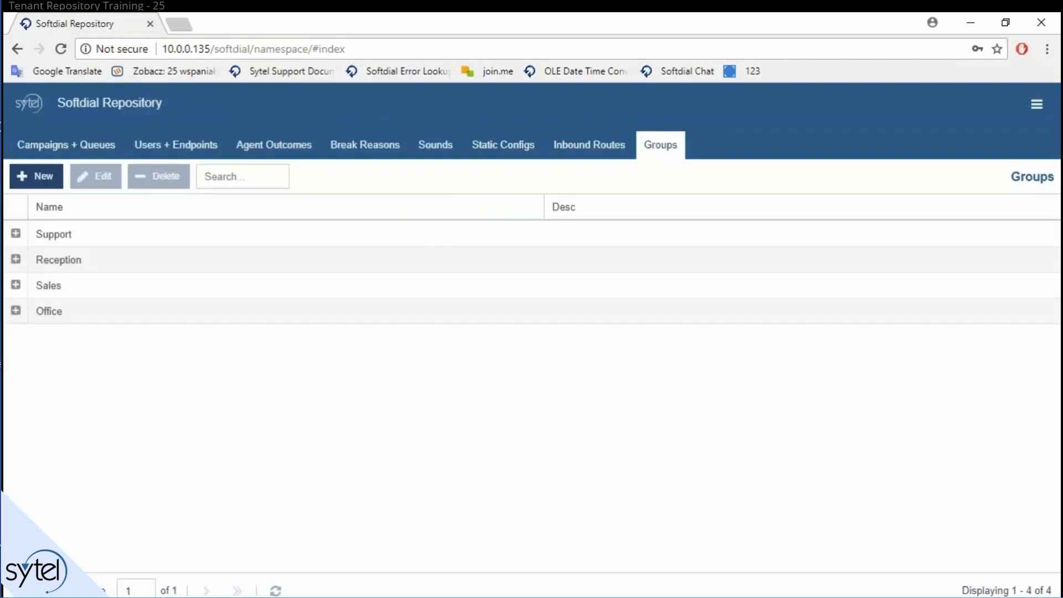
click(95, 285)
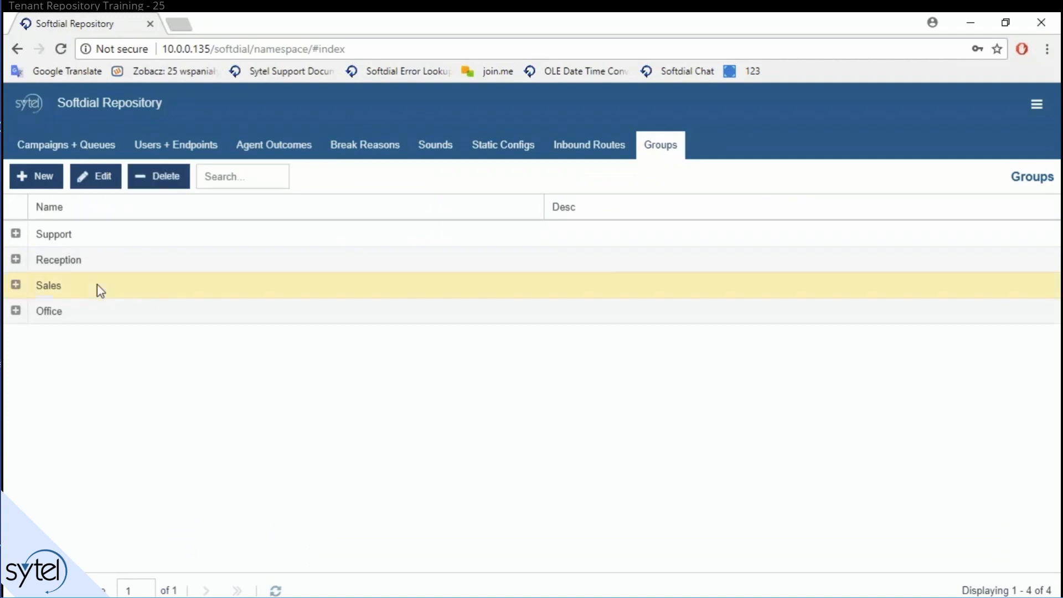
Step: Add Reception, Sales and Support to the Office group's members and save
mouse_move(524, 399)
mouse_down()
mouse_move(527, 442)
mouse_move(526, 396)
mouse_up()
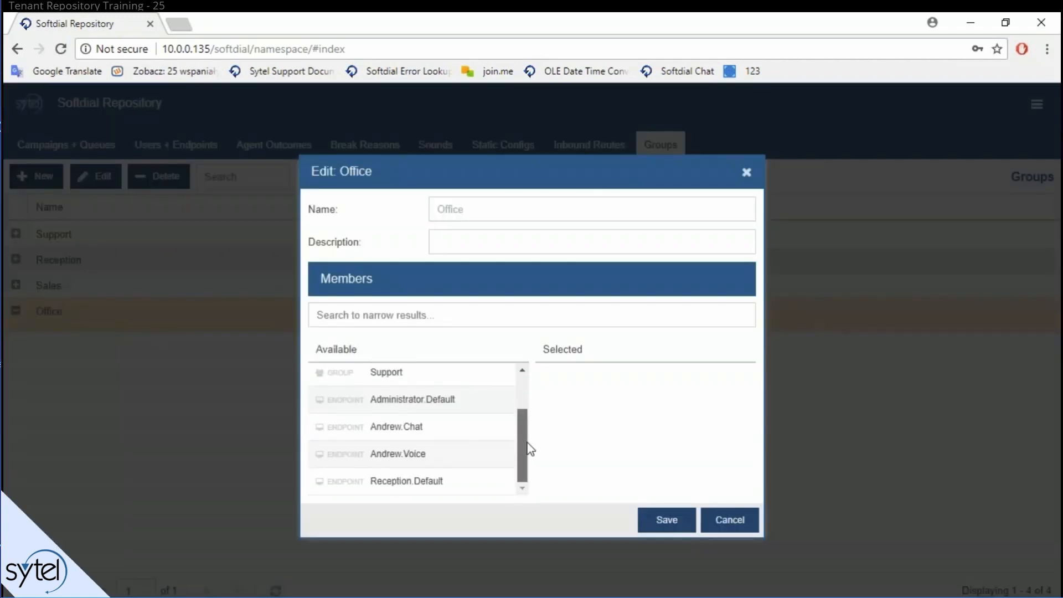
drag(413, 376, 625, 395)
drag(453, 388, 637, 396)
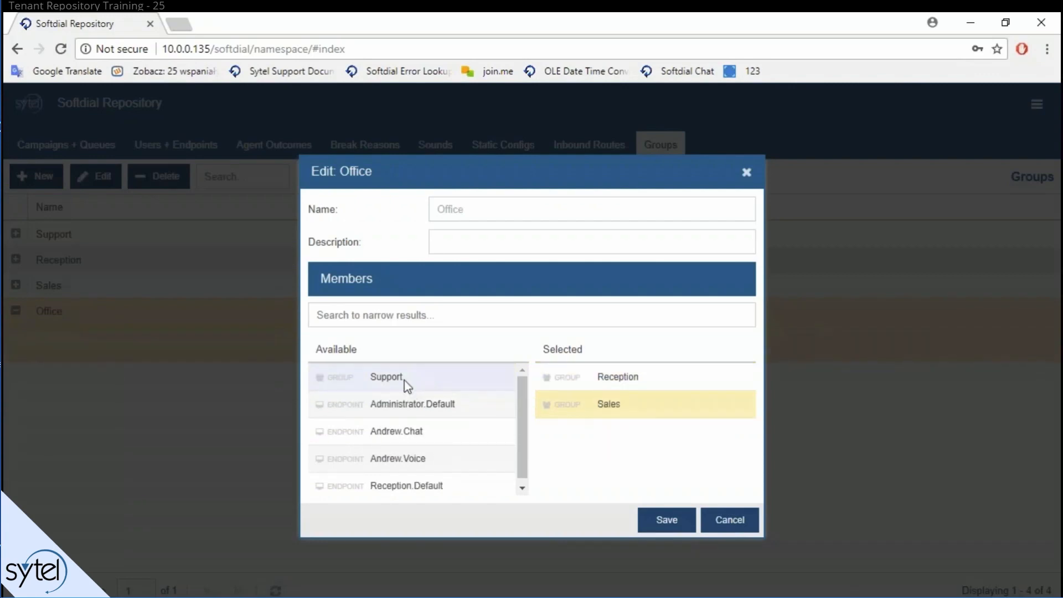
drag(404, 384, 653, 443)
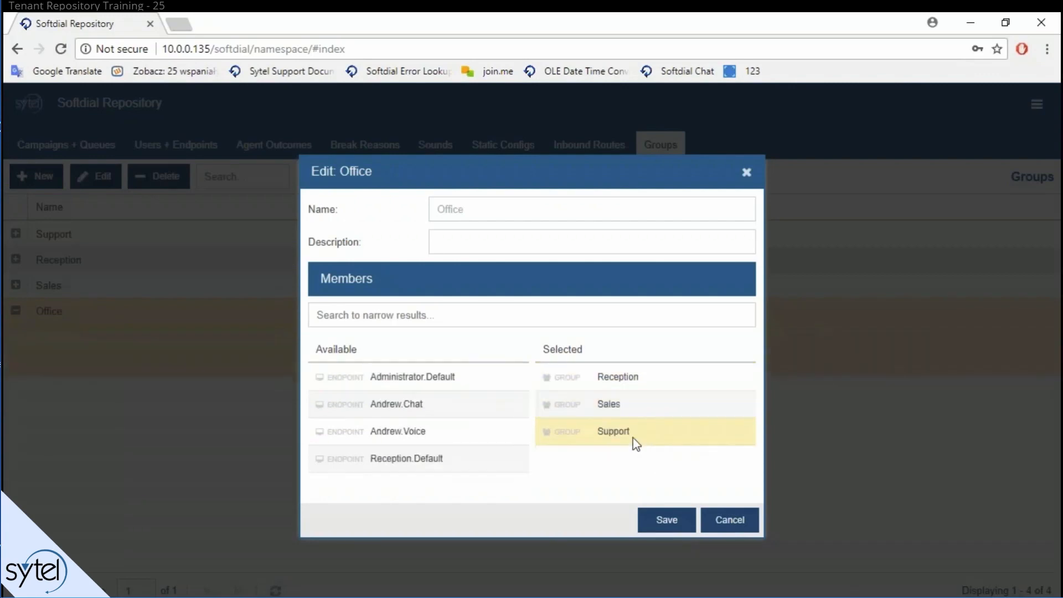
click(654, 512)
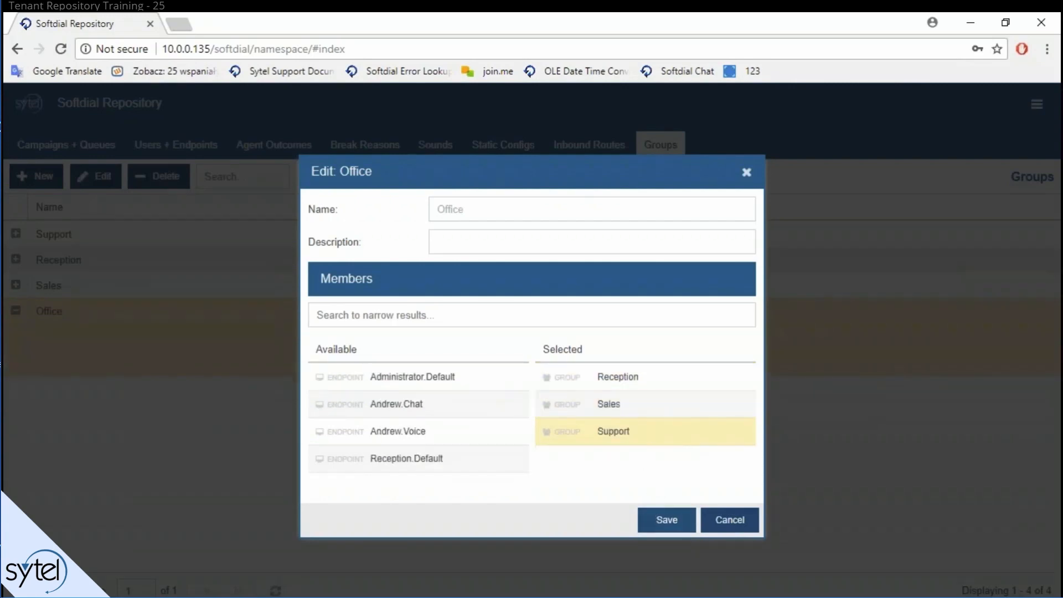
click(83, 288)
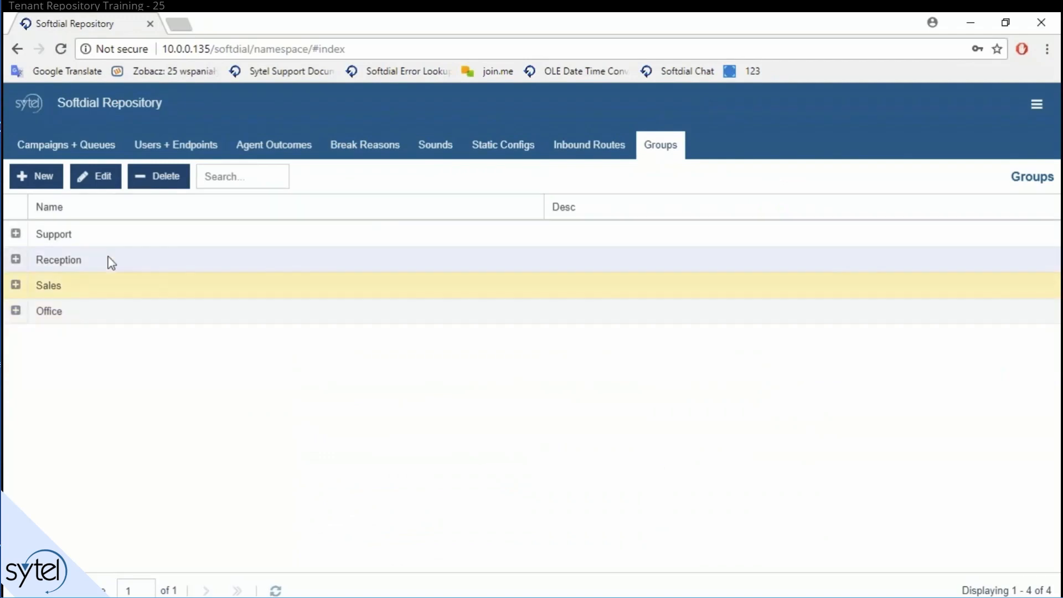
click(98, 291)
double_click(98, 291)
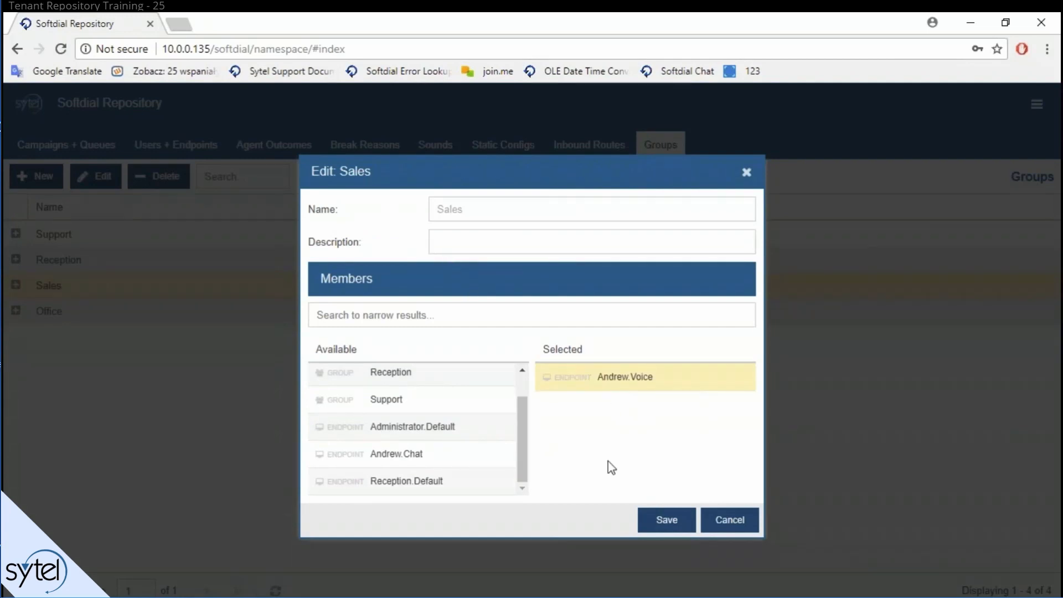
click(660, 522)
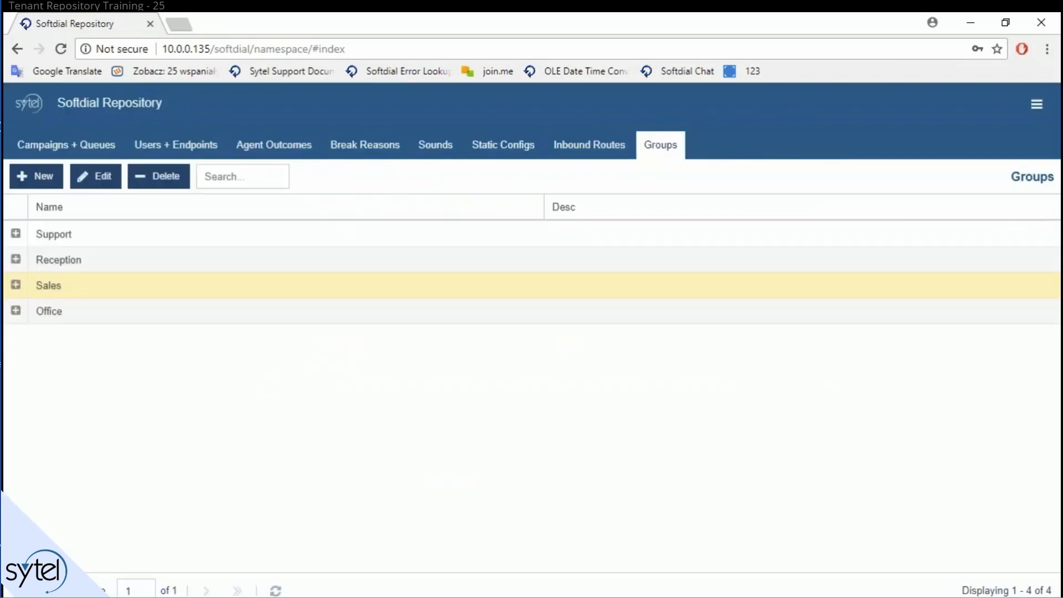
click(15, 311)
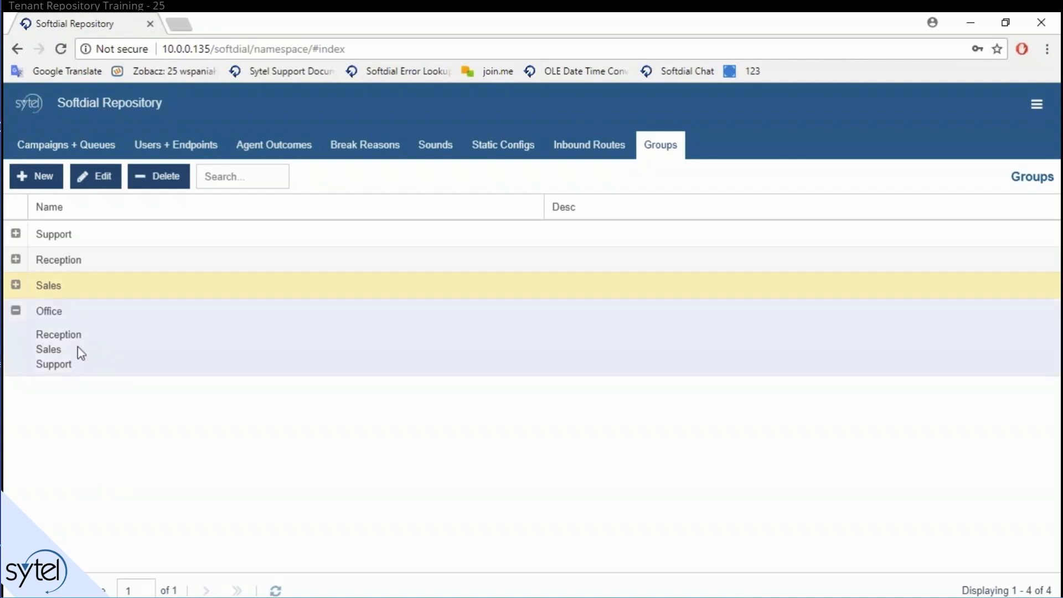
double_click(78, 347)
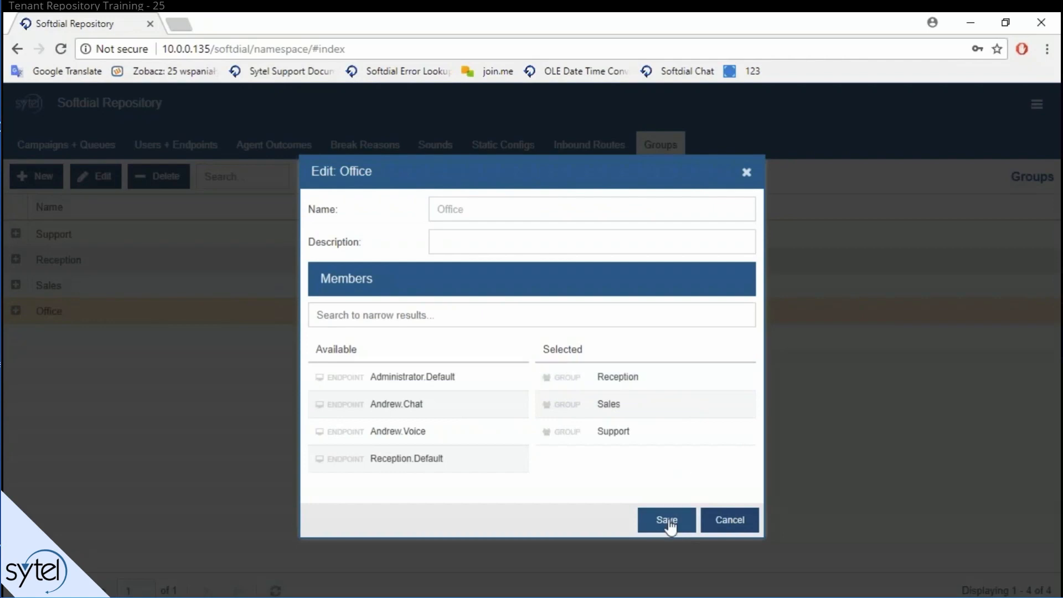
click(667, 520)
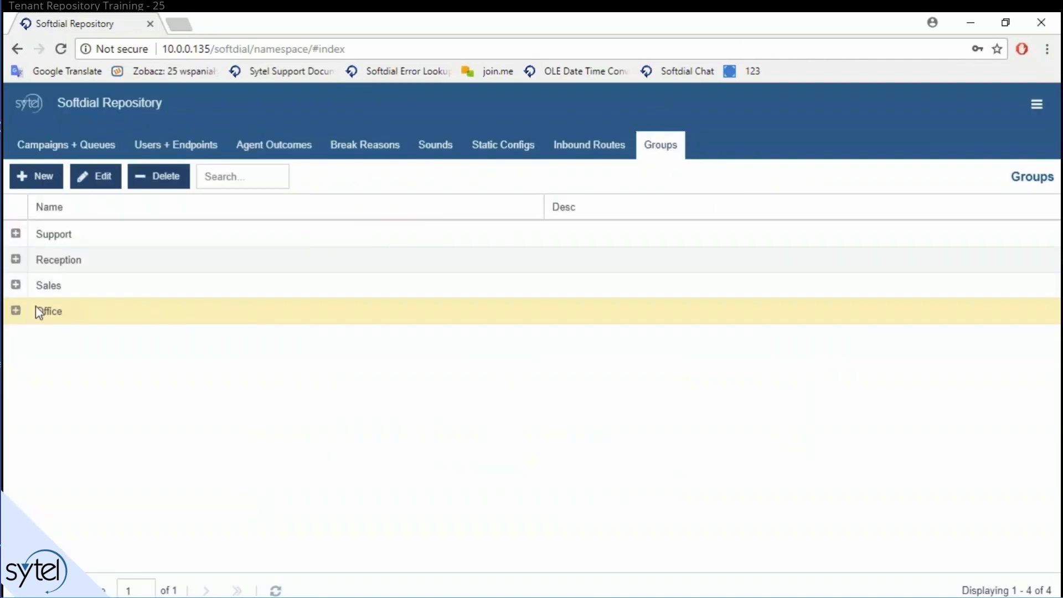
click(16, 311)
click(16, 311)
Step: Show the Campaigns + Queues view listing the inbound queues VIP and Normal service
click(84, 150)
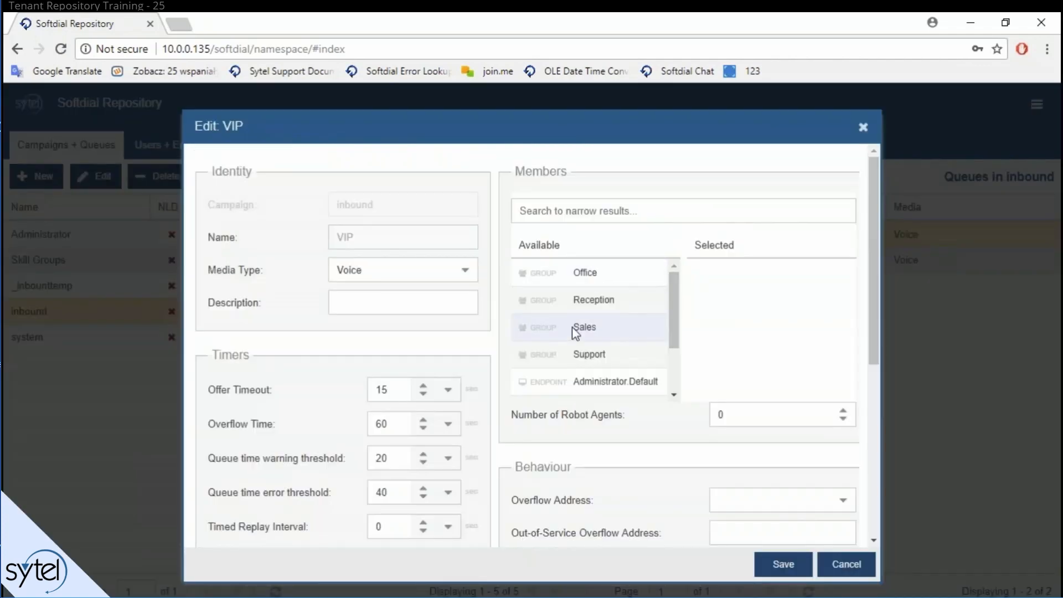
scroll(679, 355, down, 3)
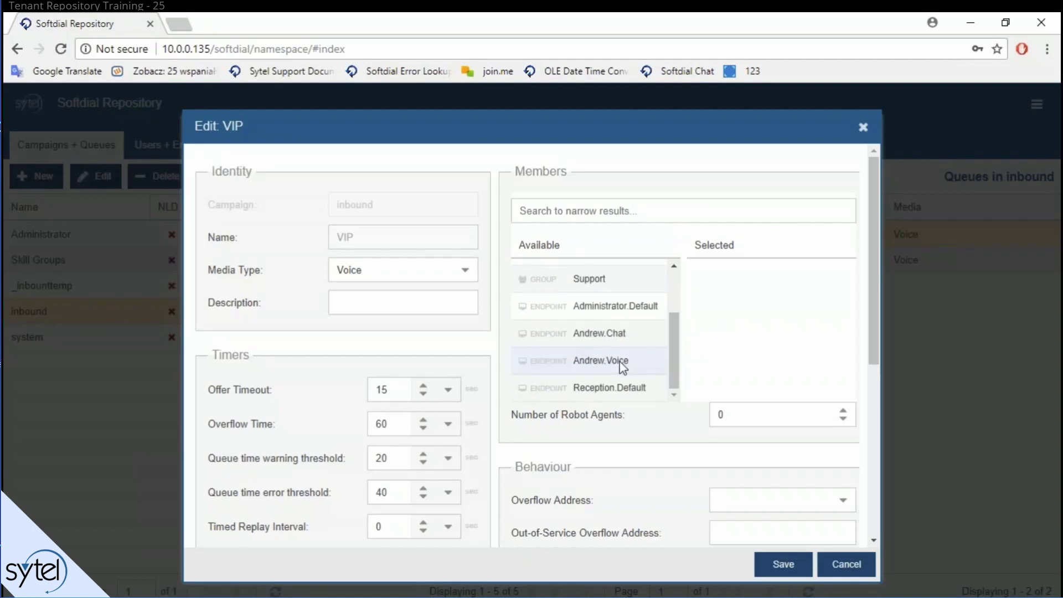
scroll(665, 332, up, 3)
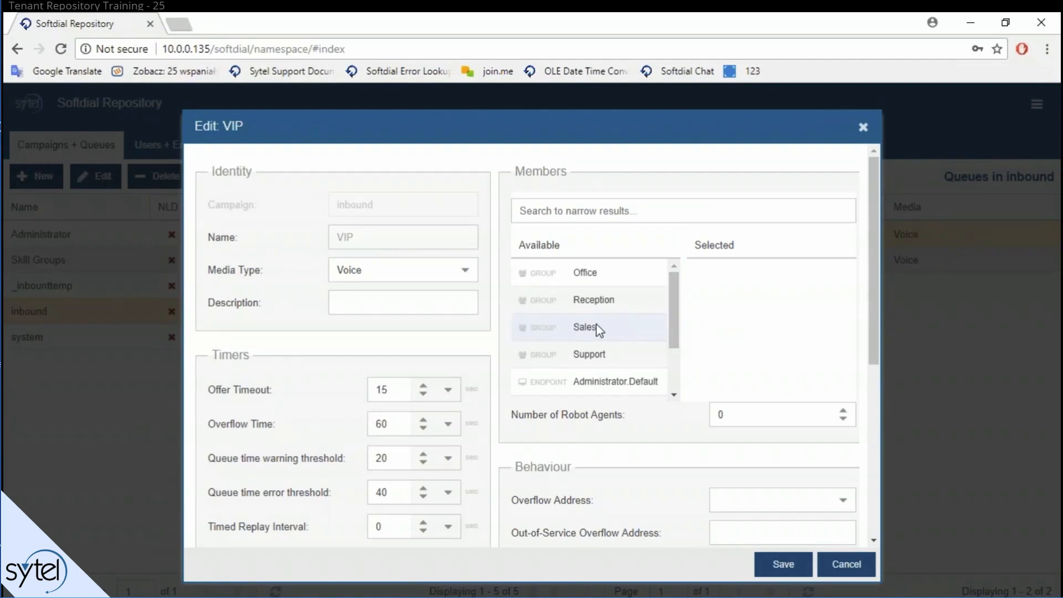
Step: Try Sales, then Office as the VIP queue's member, and cancel without saving
drag(595, 331, 615, 355)
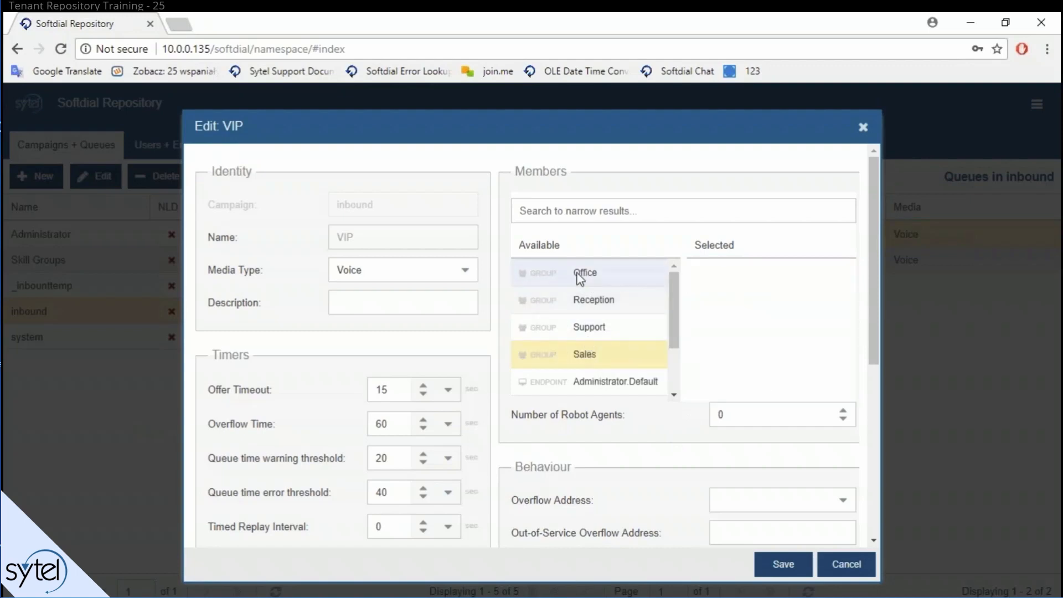
drag(582, 285, 773, 304)
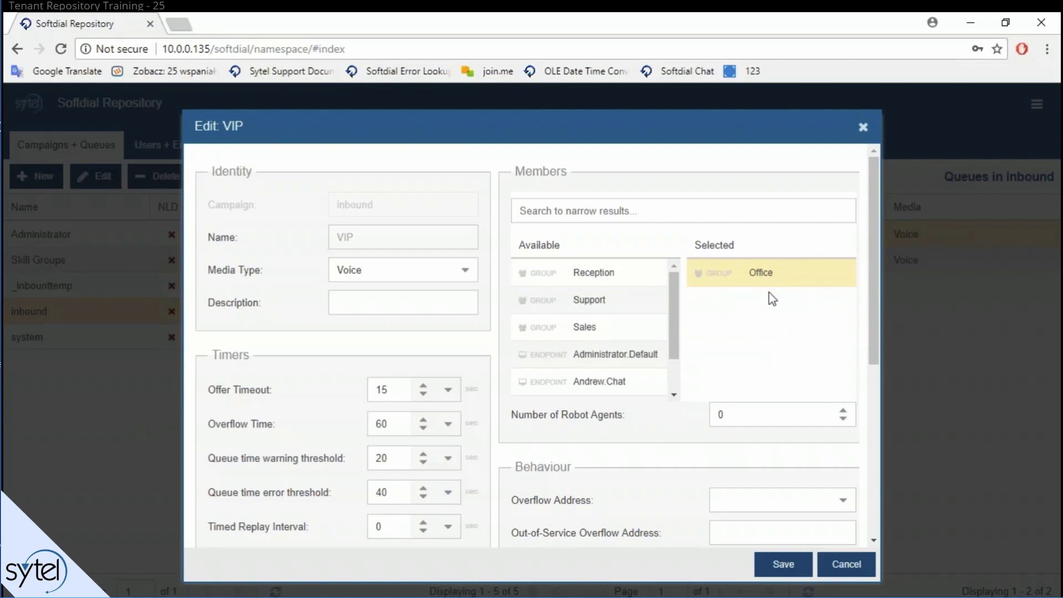
scroll(681, 297, down, 2)
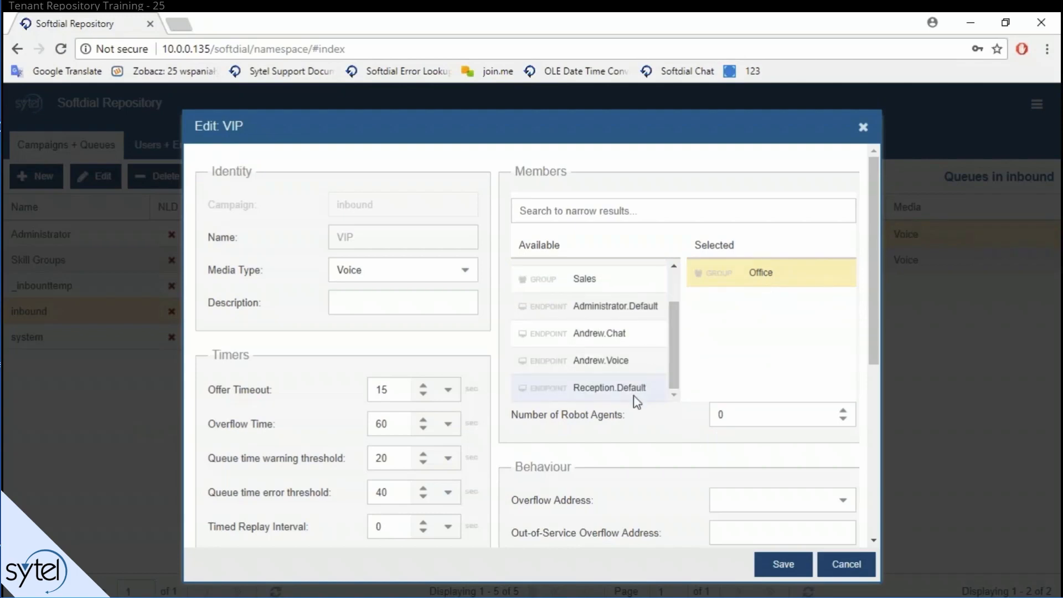
scroll(682, 357, up, 2)
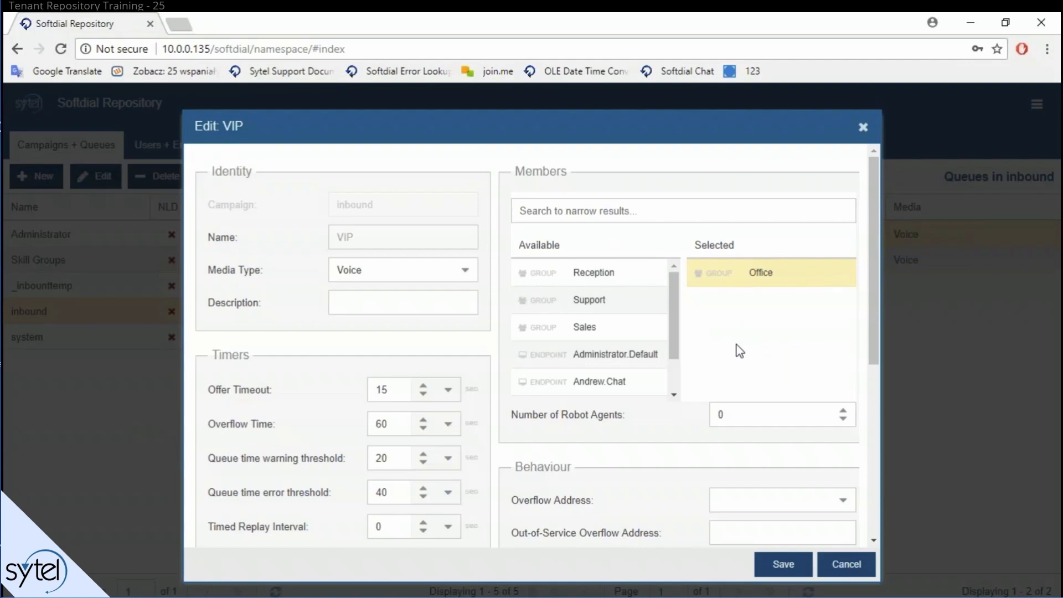
click(844, 568)
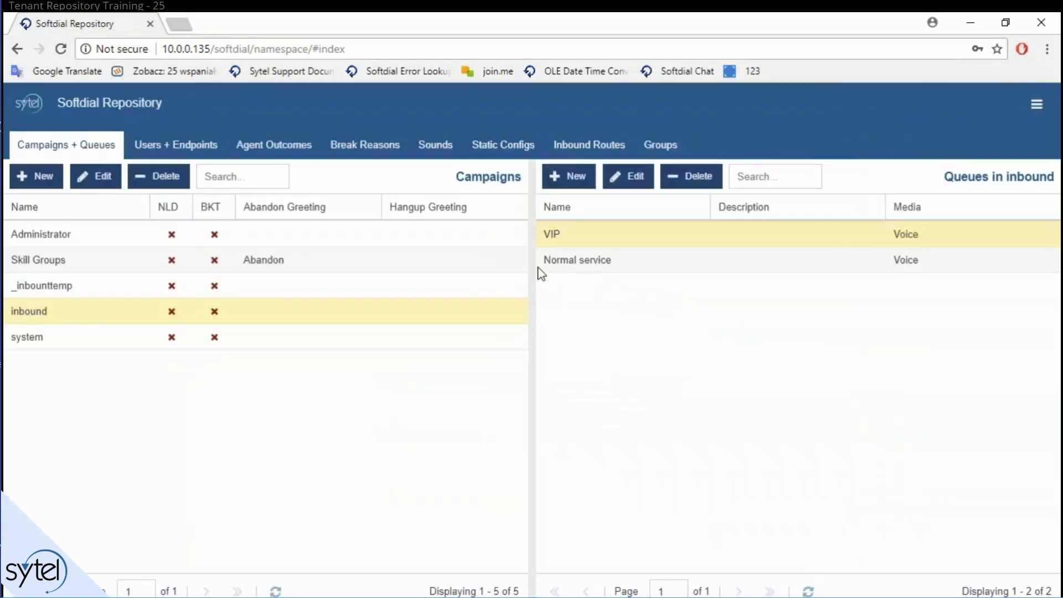